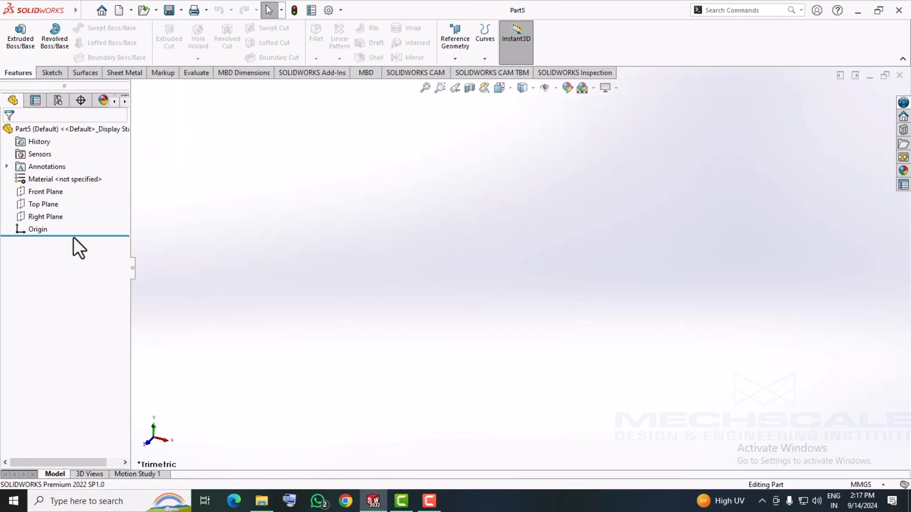
- Sketch a 50 mm center square at the origin on the Top Plane and exit the sketch
right_click(46, 207)
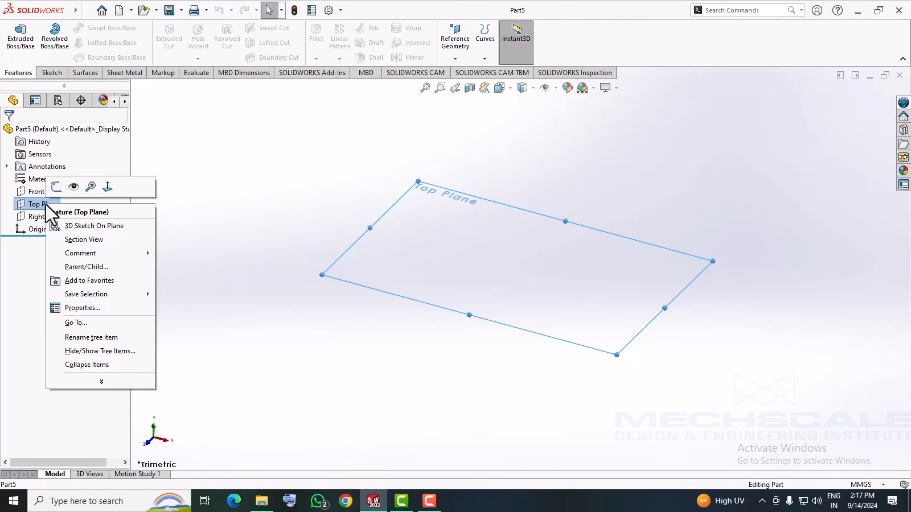
left_click(55, 186)
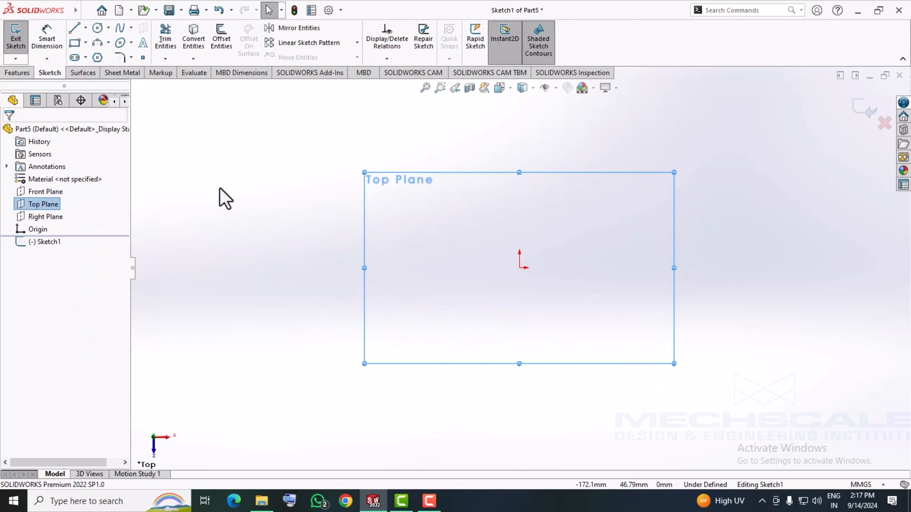
left_click(85, 42)
left_click(78, 72)
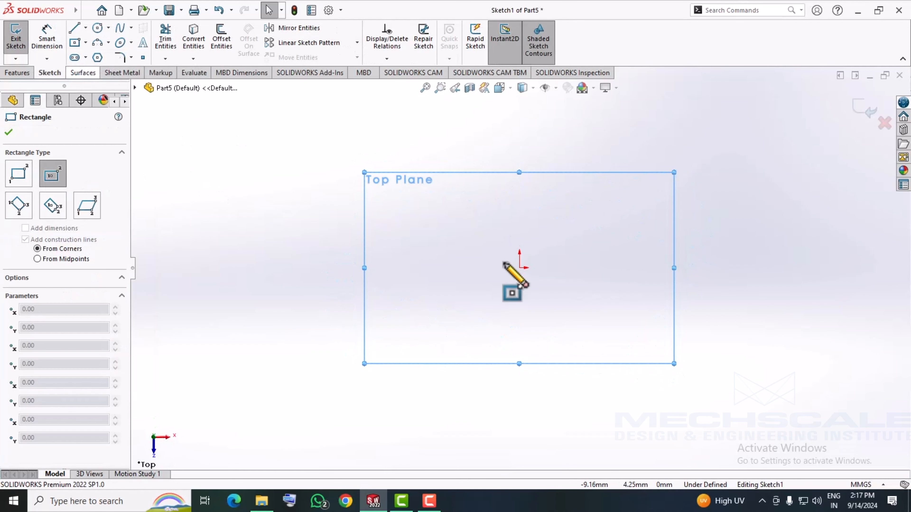
left_click(519, 267)
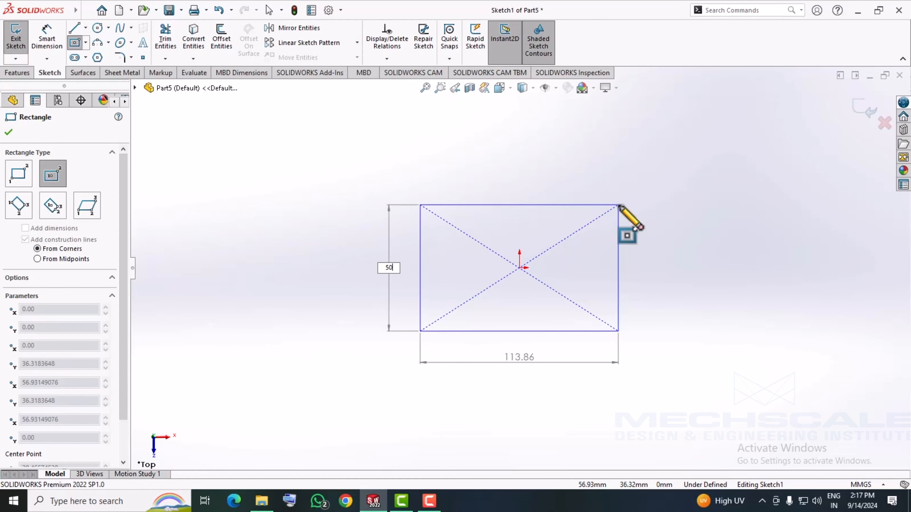
key("Tab")
type("50")
key("Return")
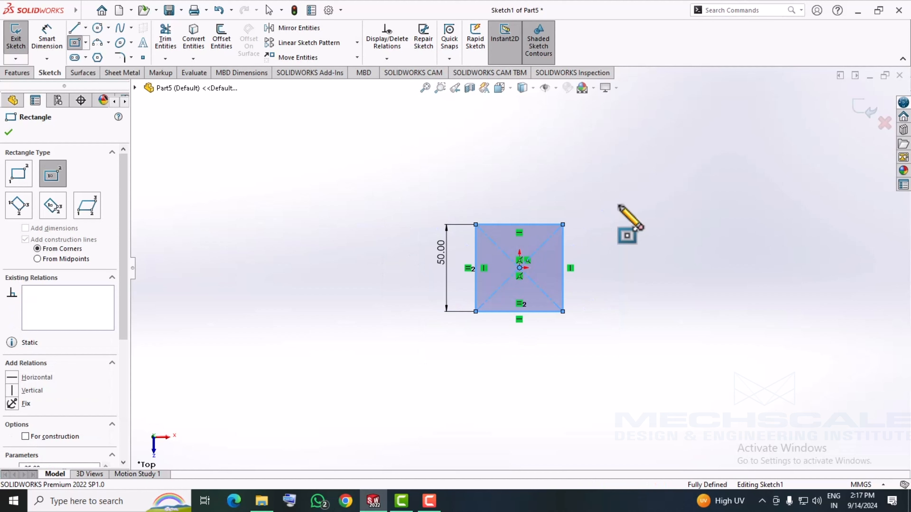
right_click(411, 196)
left_click(412, 198)
left_click(862, 112)
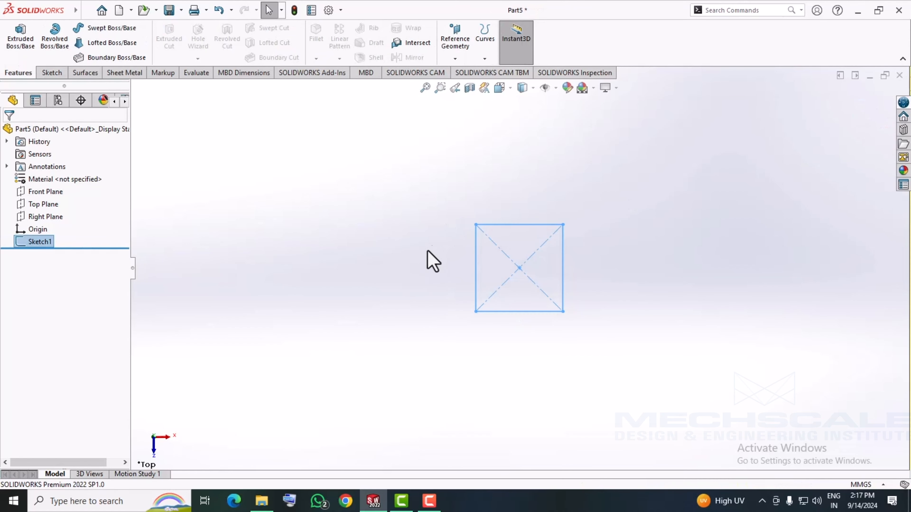
- Start an Extruded Boss/Base from the square sketch with a Blind end condition in Direction 1
mouse_move(409, 308)
middle_mouse_down()
mouse_move(336, 193)
mouse_move(382, 163)
mouse_move(508, 213)
middle_mouse_up()
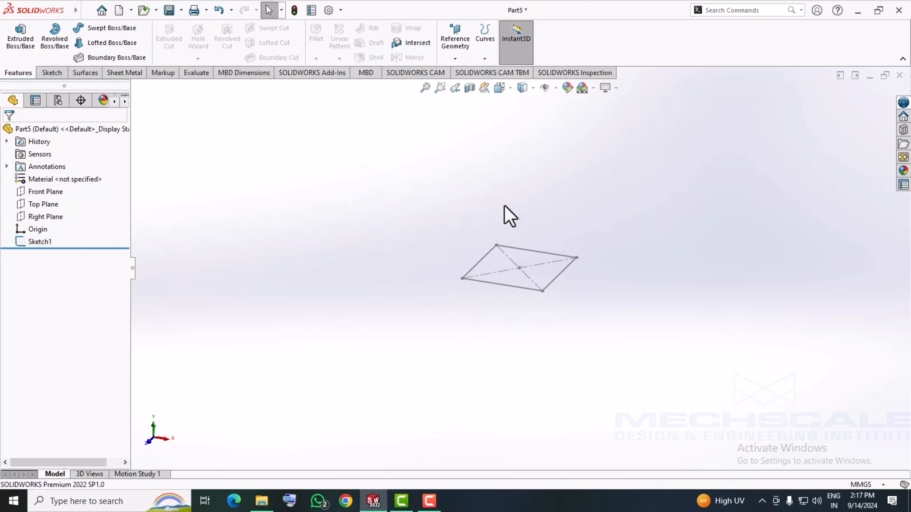
mouse_move(521, 295)
middle_mouse_down()
mouse_move(500, 335)
mouse_move(517, 297)
mouse_move(553, 287)
mouse_move(517, 285)
mouse_move(565, 248)
mouse_move(543, 295)
mouse_move(535, 292)
middle_mouse_up()
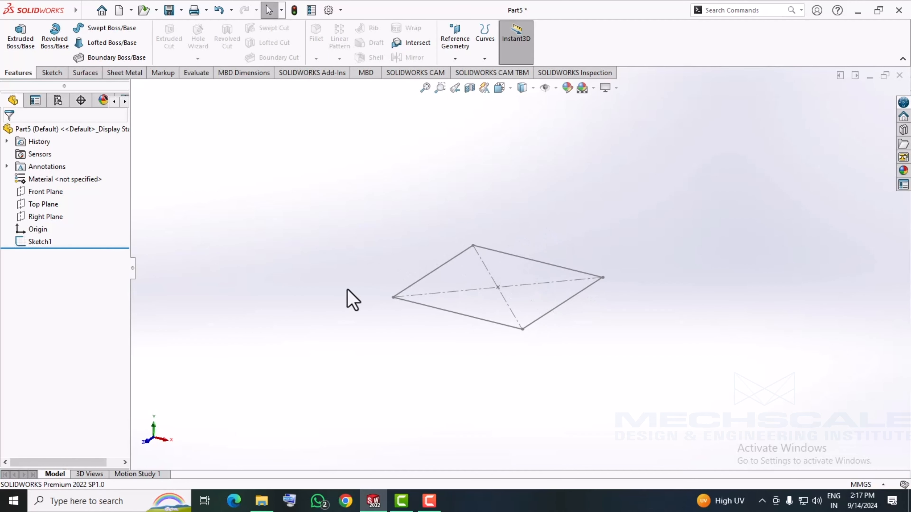
scroll(562, 257, "down", 2)
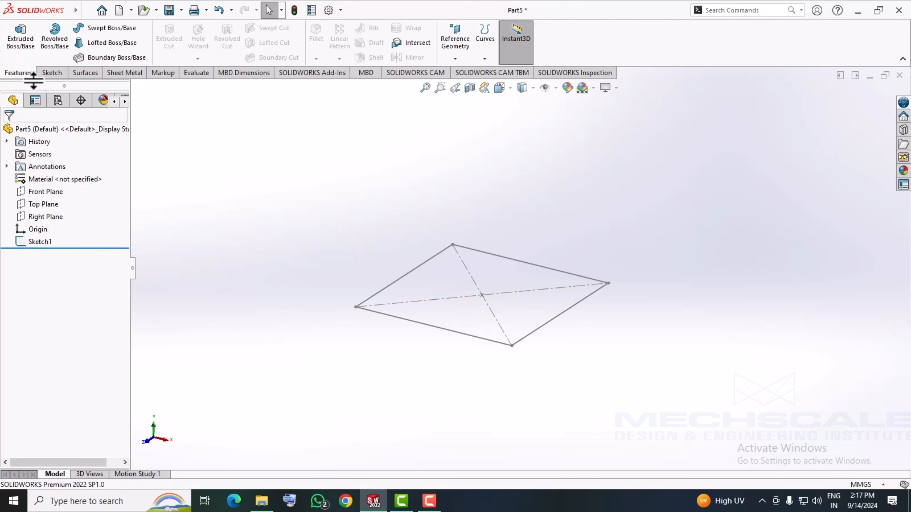
left_click(21, 40)
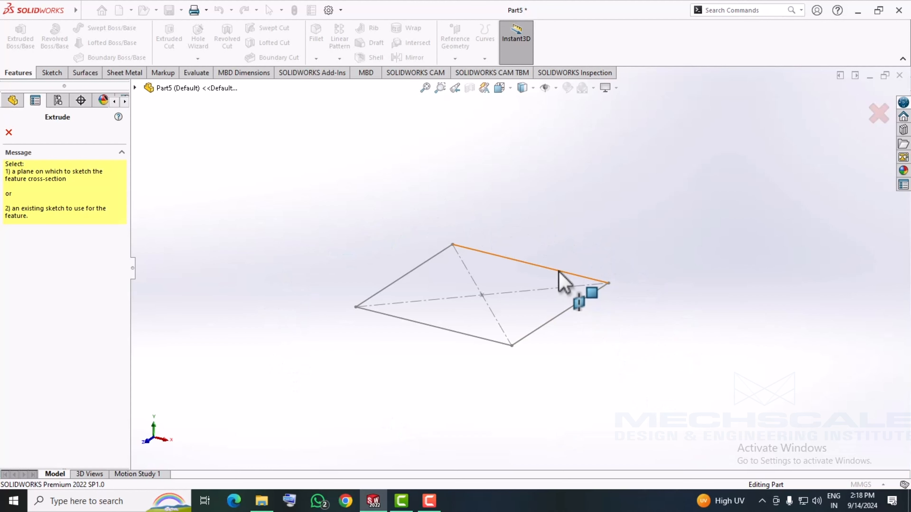
left_click(564, 281)
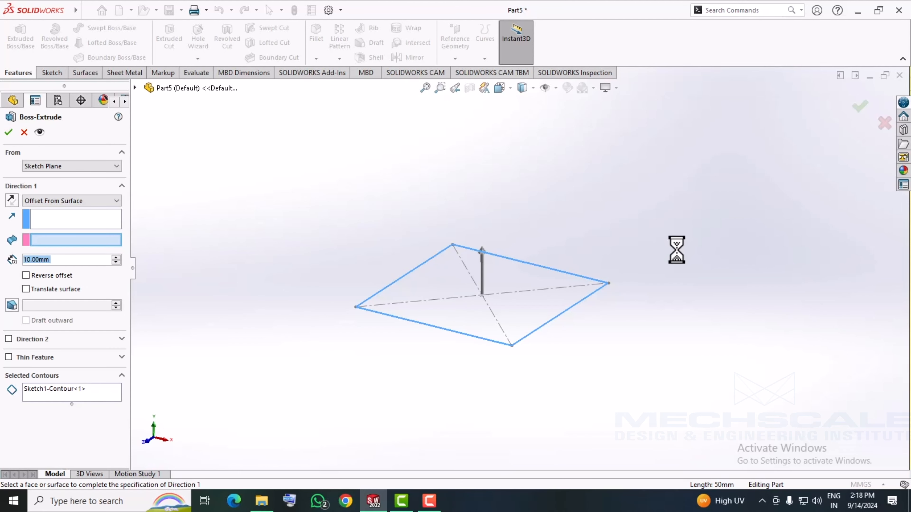
left_click(61, 200)
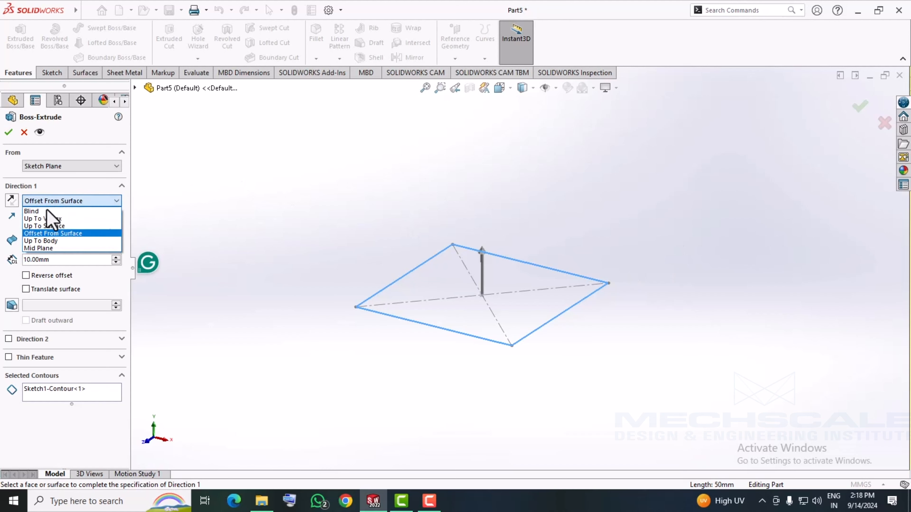
left_click(54, 211)
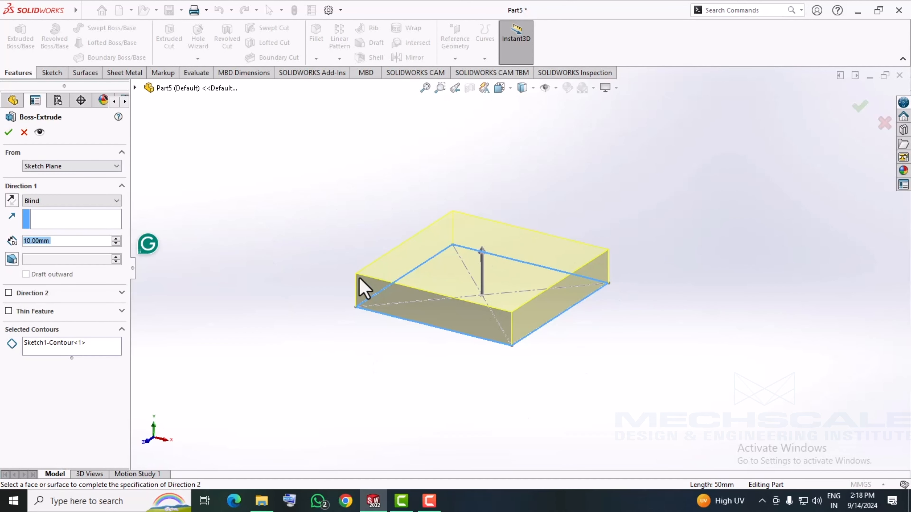
- Start the extrusion from the Sketch Plane and set its Direction 1 depth to 25 mm
mouse_move(362, 290)
middle_mouse_down()
mouse_move(372, 220)
mouse_move(433, 224)
mouse_move(327, 287)
mouse_move(349, 265)
mouse_move(348, 298)
middle_mouse_up()
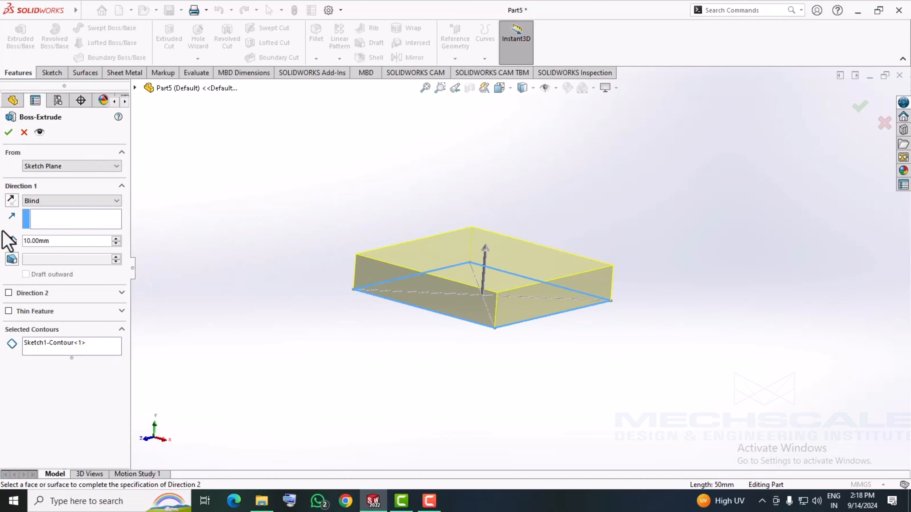
middle_click_drag(470, 215, 346, 245)
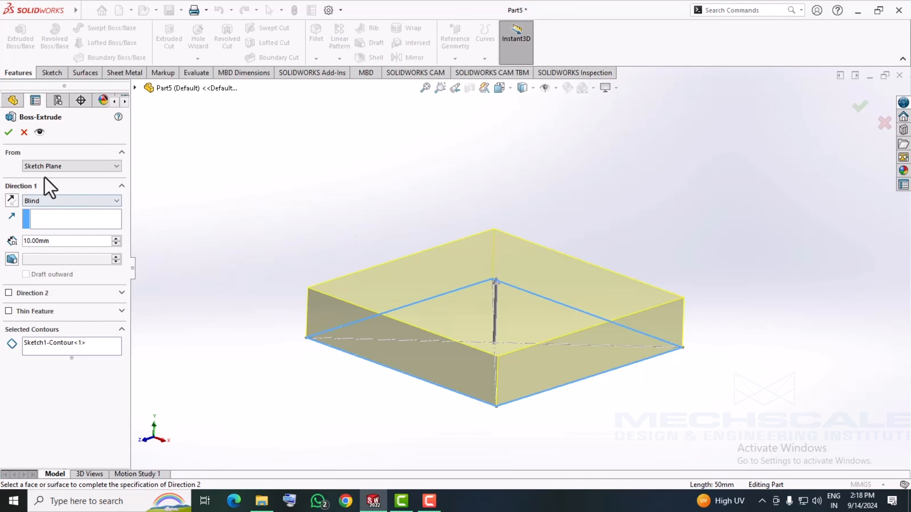
left_click(69, 167)
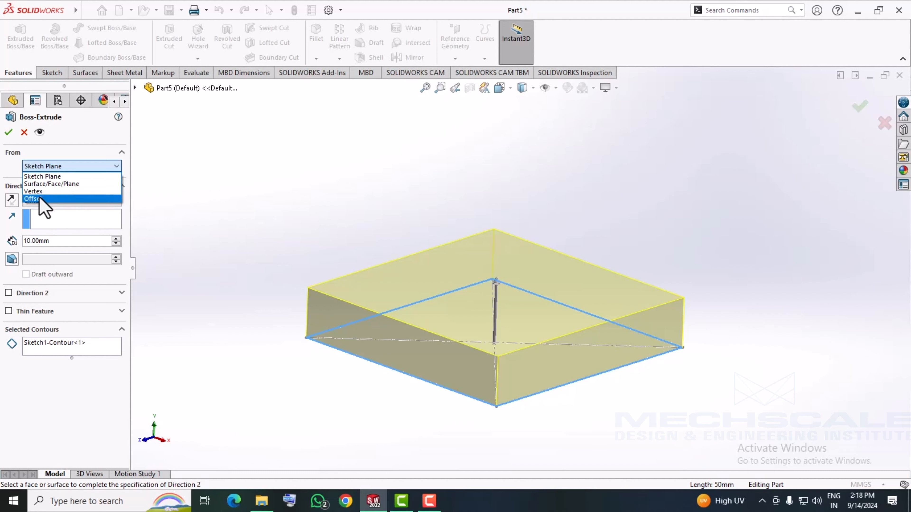
left_click(52, 177)
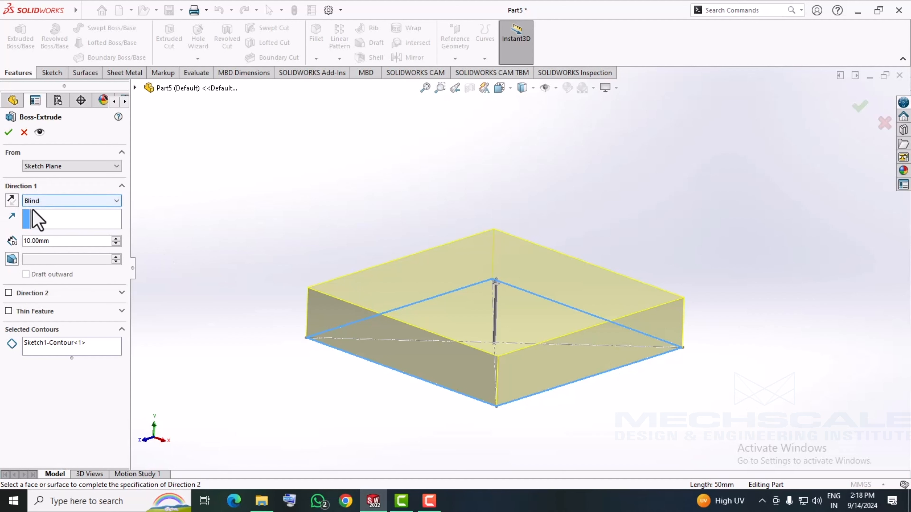
left_click_drag(51, 245, 25, 244)
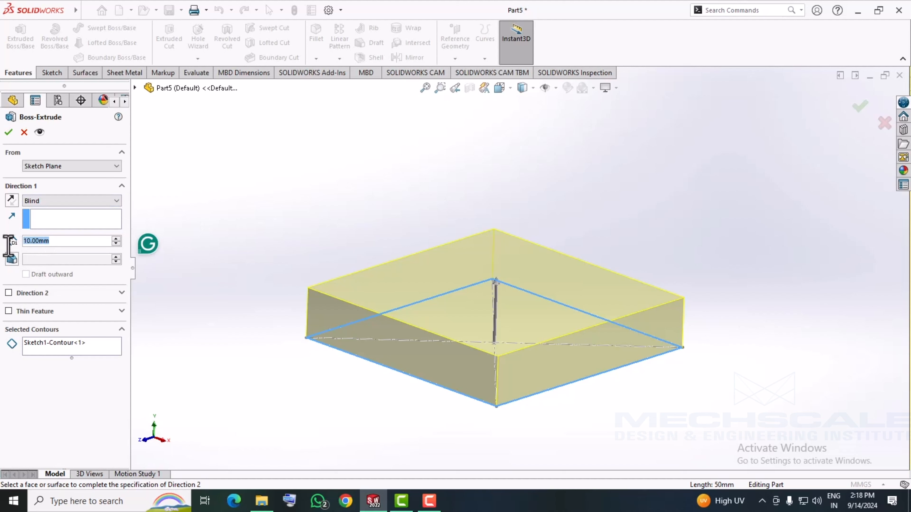
type("25")
key("Return")
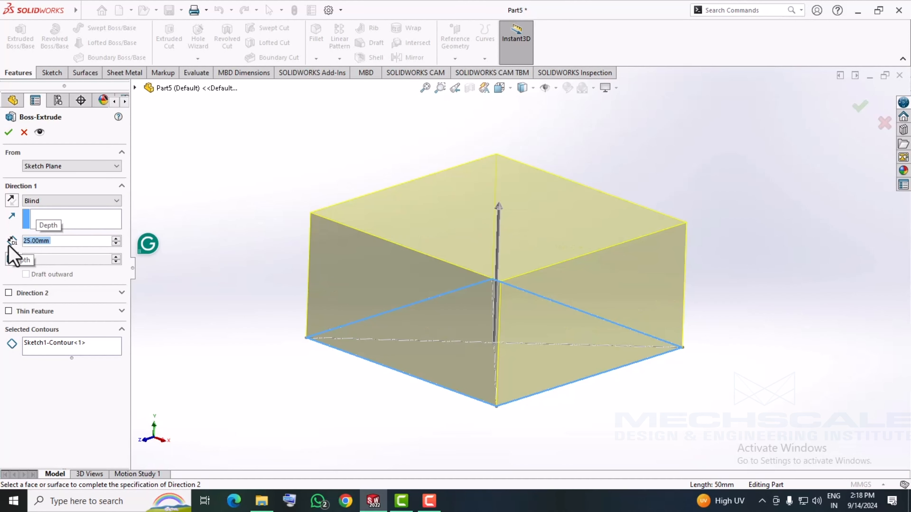
- Reverse the Direction 1 extrusion back and forth, restore the upward direction and keep the Blind end condition
mouse_move(240, 375)
middle_mouse_down()
mouse_move(246, 346)
mouse_move(281, 332)
mouse_move(254, 316)
mouse_move(256, 329)
middle_mouse_up()
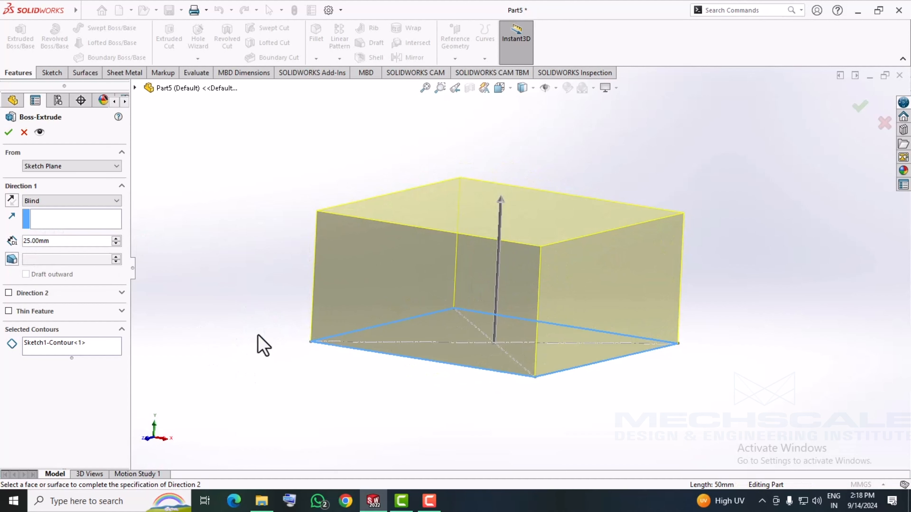
left_click(12, 200)
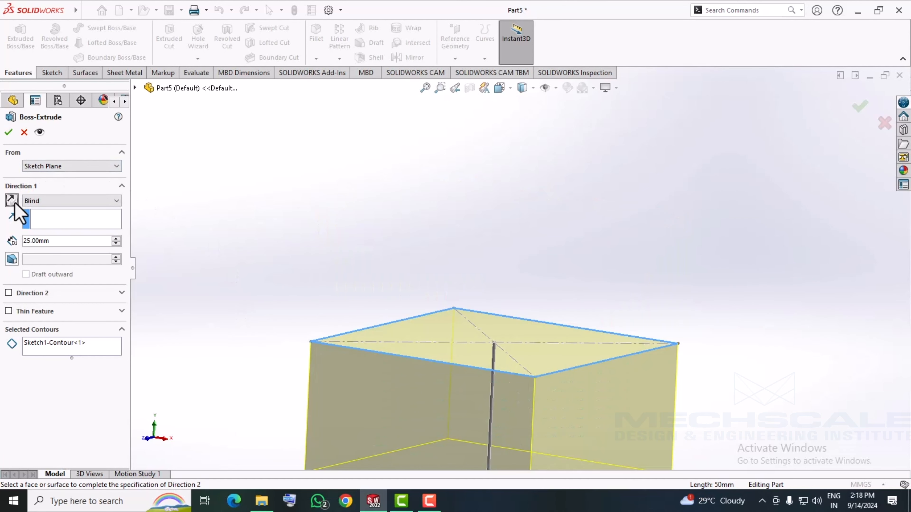
left_click(12, 200)
left_click(11, 200)
left_click(11, 200)
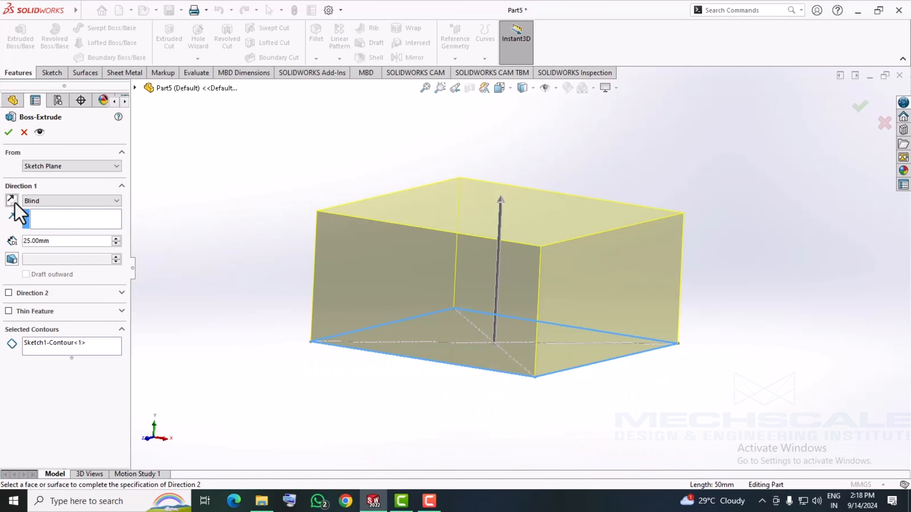
left_click(11, 200)
left_click(11, 200)
left_click(47, 201)
left_click(46, 211)
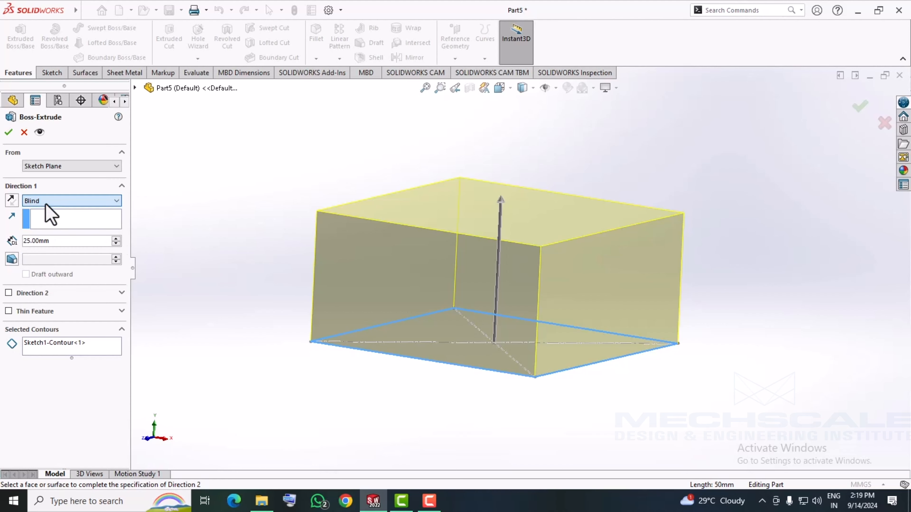
- Enable Direction 2 with a Blind depth of 15 mm and finish the extrusion
middle_click_drag(287, 336, 285, 312)
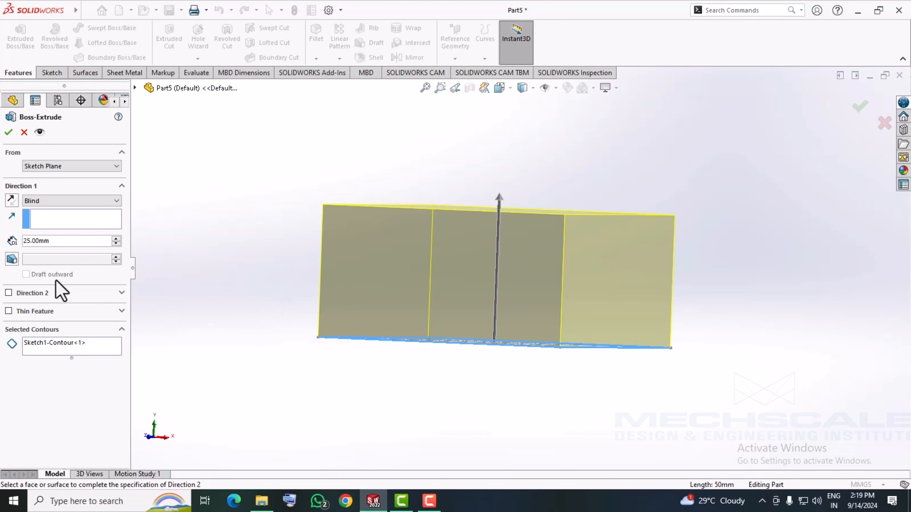
left_click(8, 293)
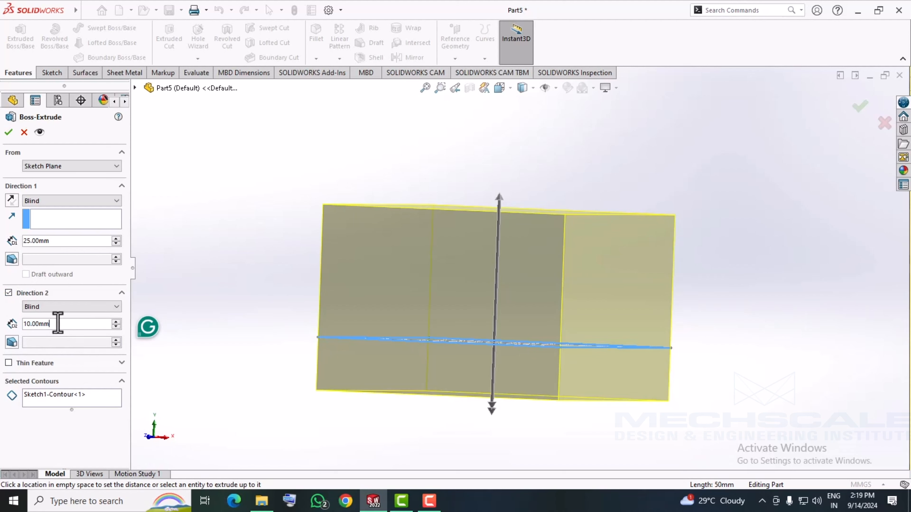
type("15")
key("Return")
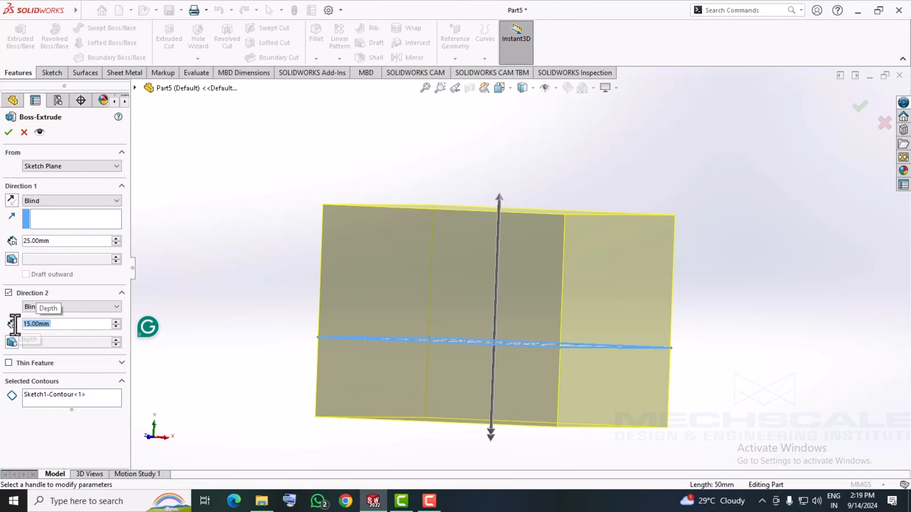
middle_click_drag(231, 383, 239, 341)
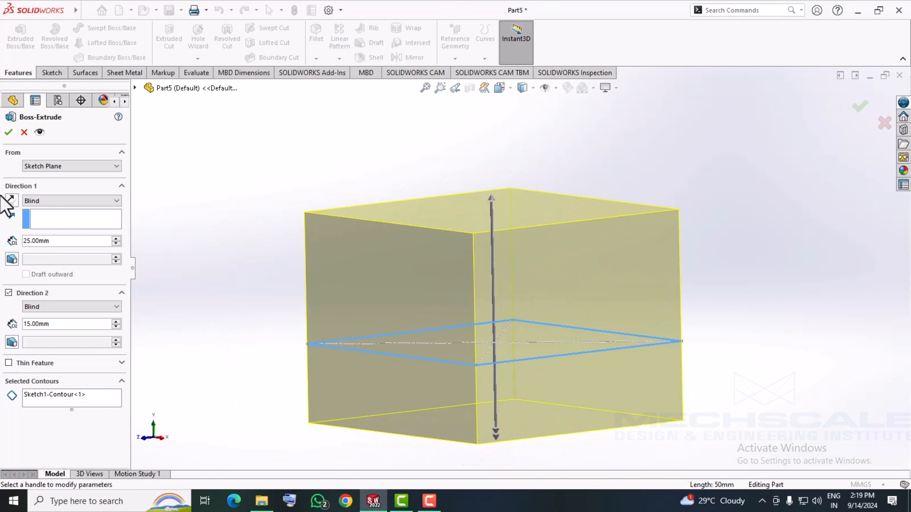
left_click(8, 132)
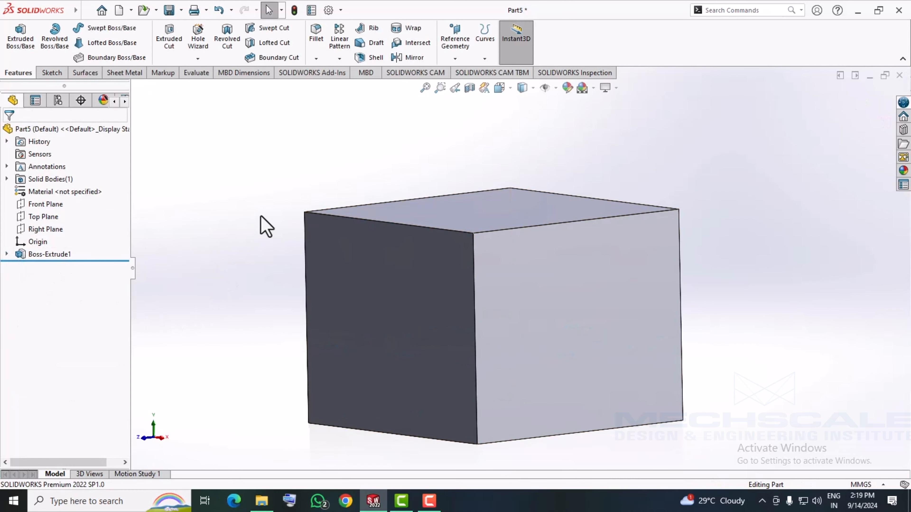
- Examine the extruded block and the contents of the Solid Bodies folder, then collapse the folder
middle_click_drag(261, 224, 282, 226)
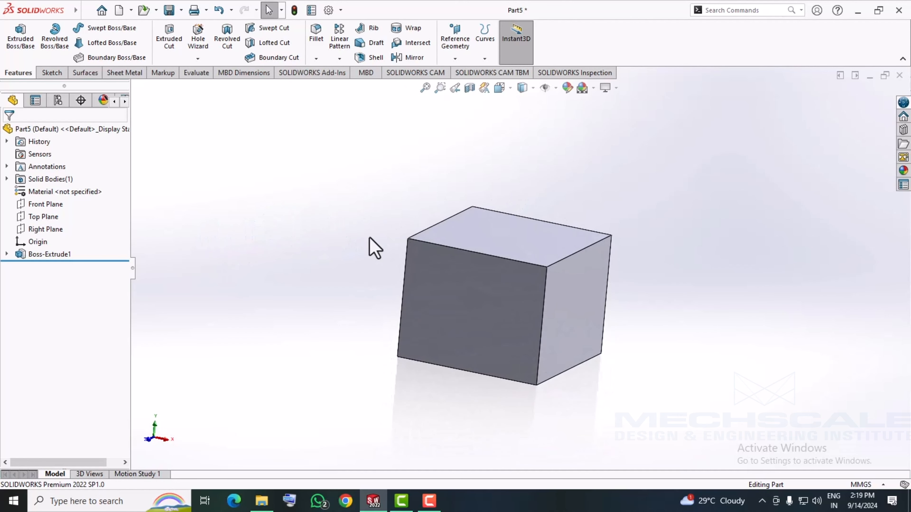
scroll(540, 215, "down", 1)
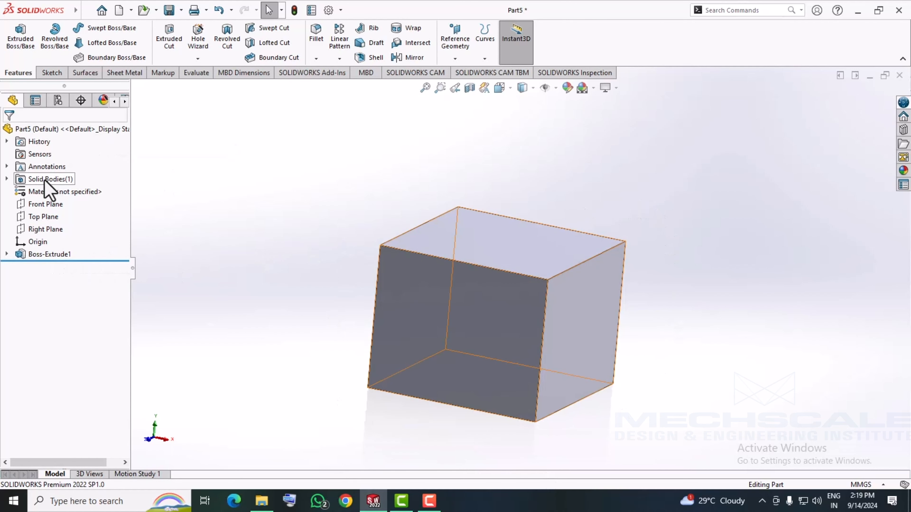
left_click(7, 178)
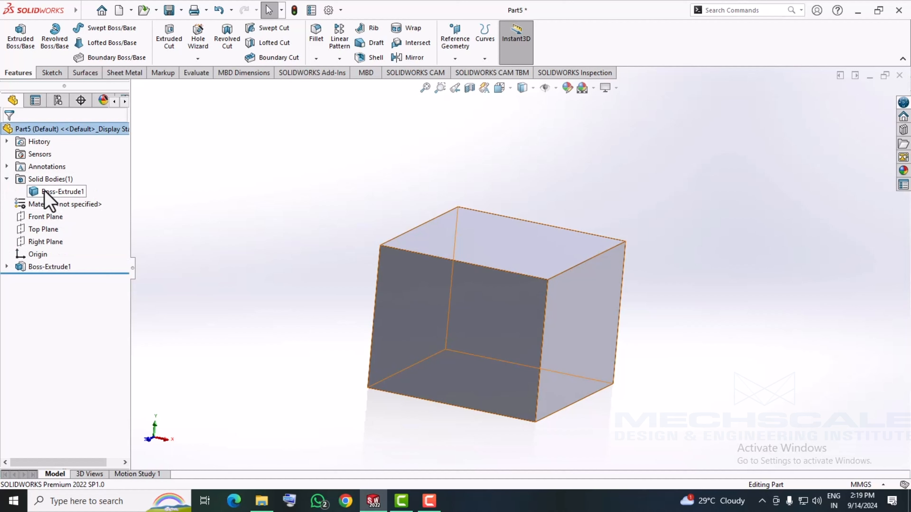
left_click(7, 178)
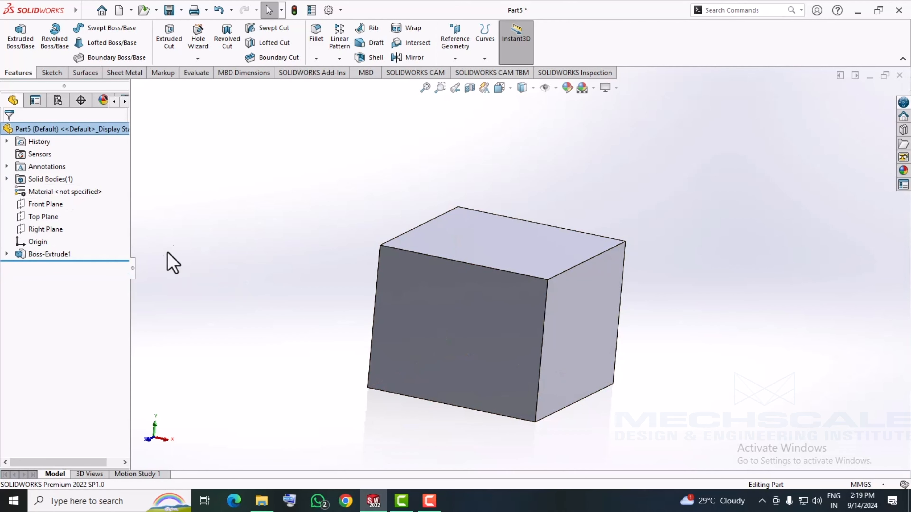
- Open the extrusion's feature definition to review its depth settings and close it without changes
right_click(39, 255)
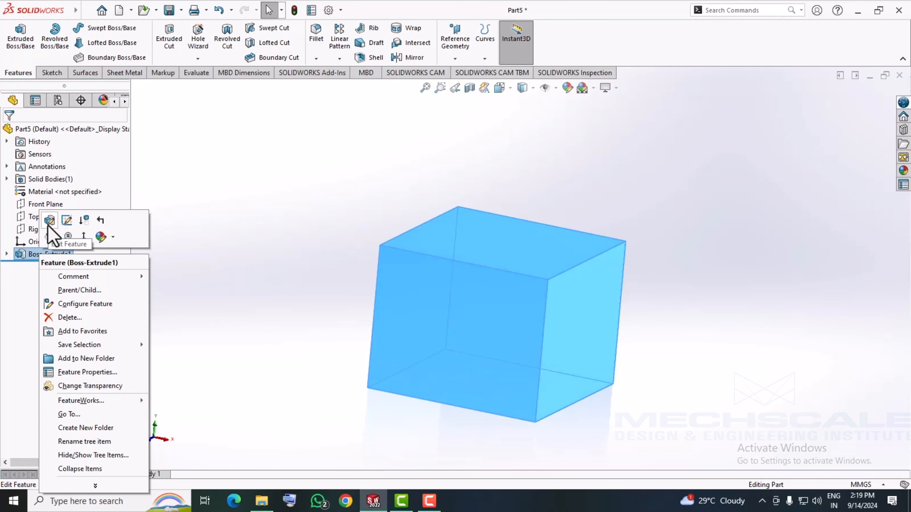
left_click(49, 222)
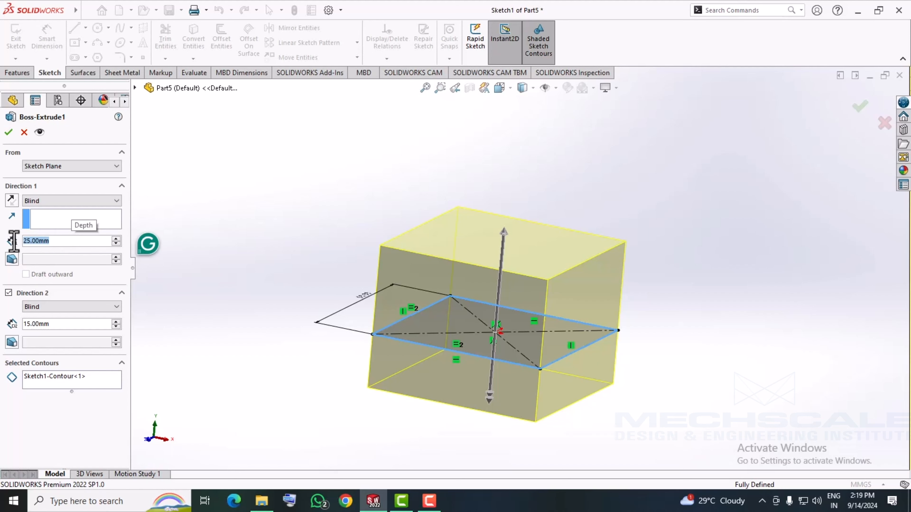
left_click(24, 133)
- Delete the two-direction extrusion while keeping its sketch, and start a new Extruded Boss/Base from the square sketch
right_click(48, 255)
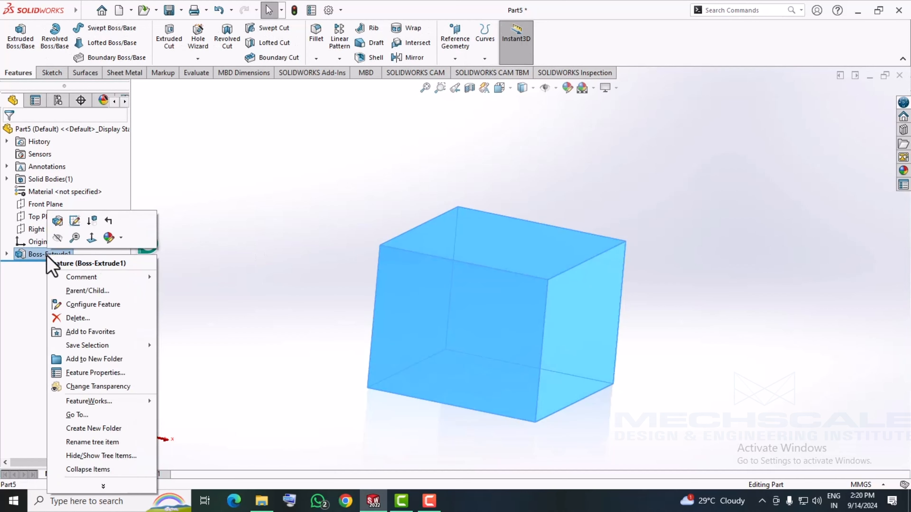
left_click(76, 317)
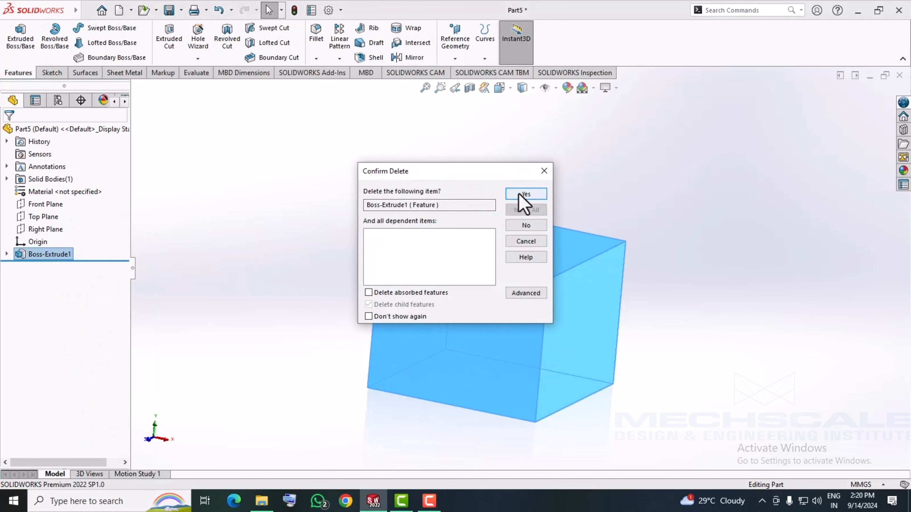
left_click(524, 198)
mouse_move(216, 188)
middle_mouse_down()
mouse_move(214, 232)
mouse_move(214, 212)
middle_mouse_up()
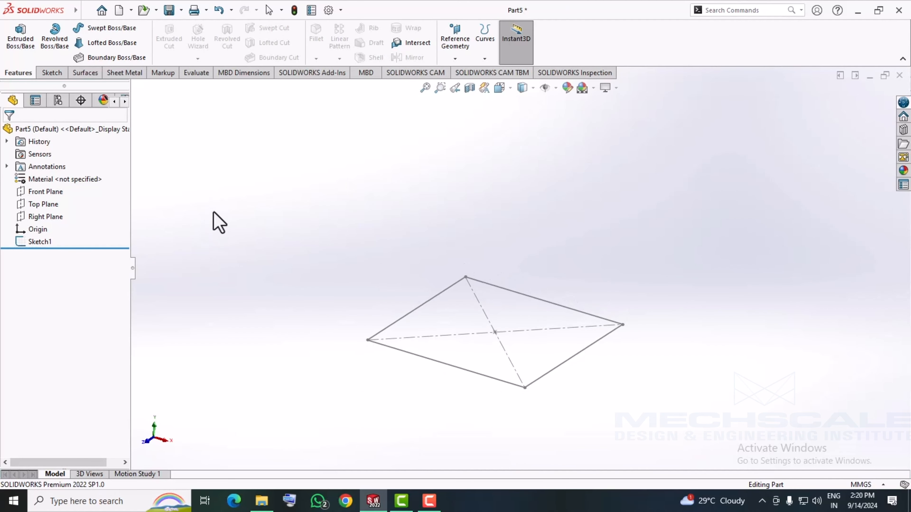
left_click(11, 57)
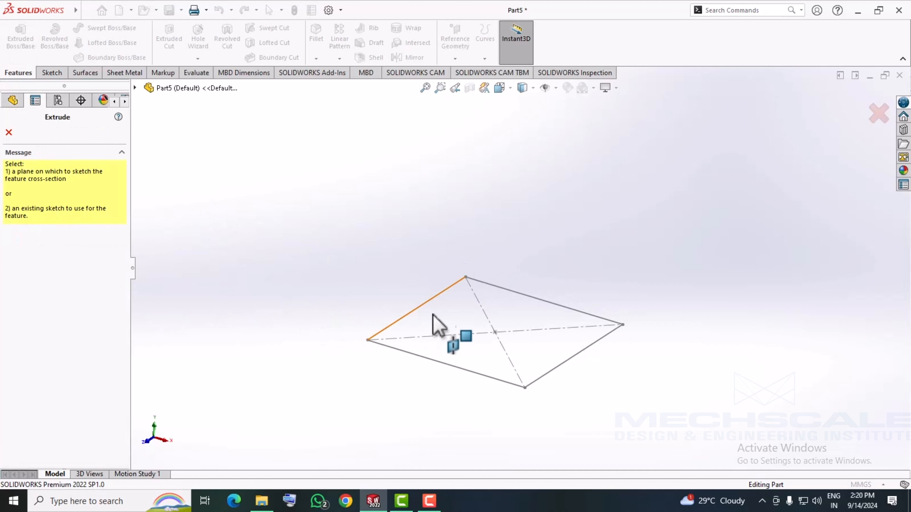
left_click(428, 301)
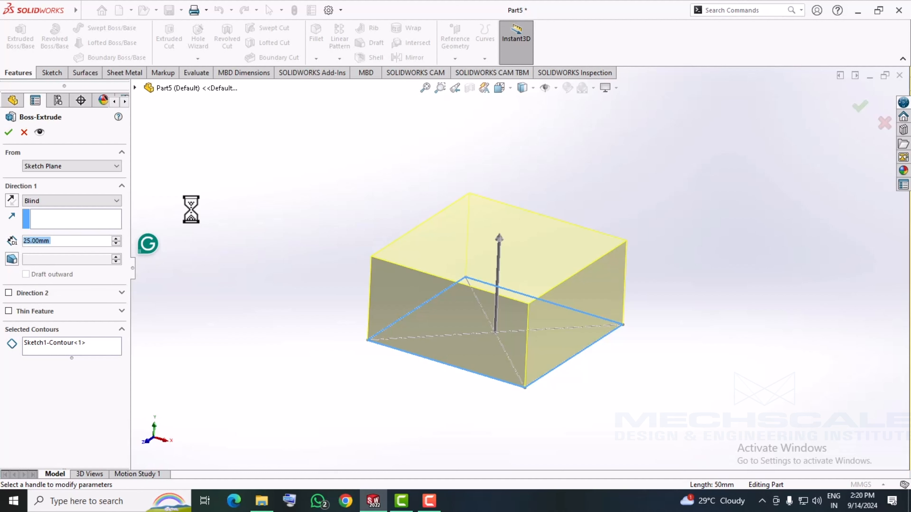
- Try starting the extrusion from an Offset of 10 mm above the sketch plane and inspect the preview
left_click(57, 165)
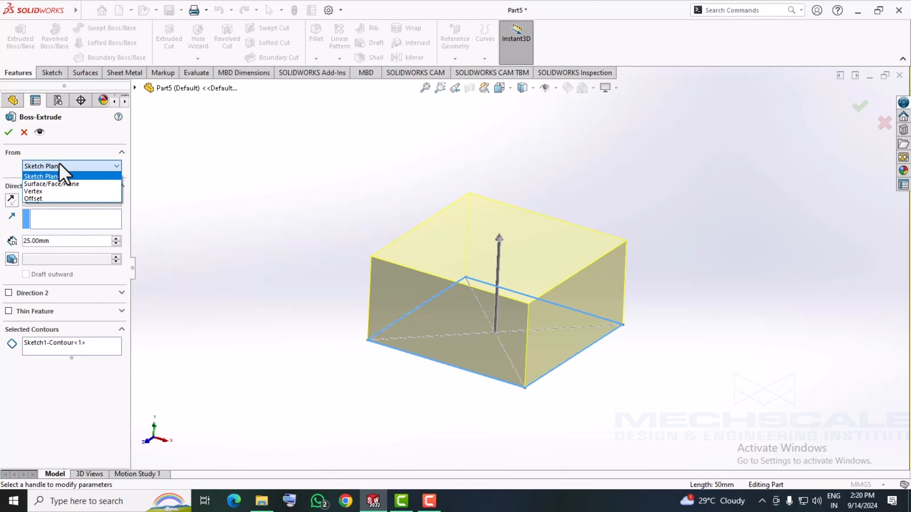
left_click(33, 198)
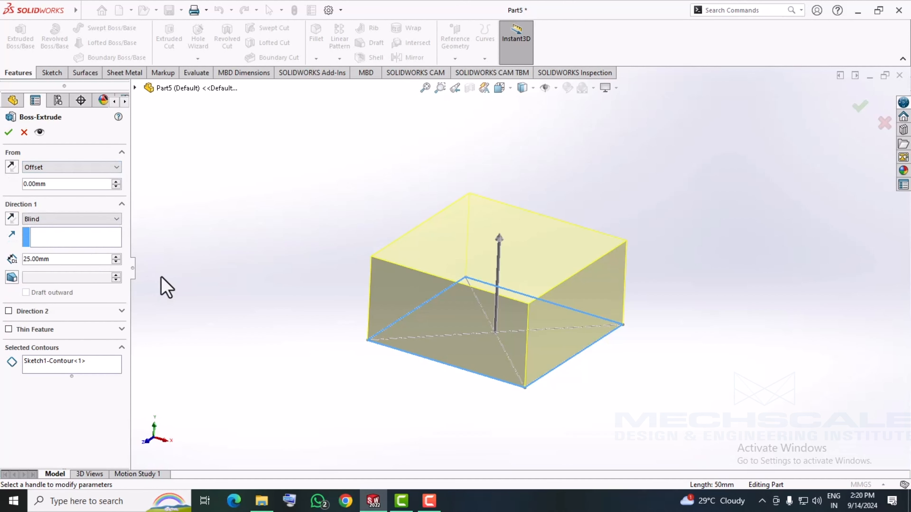
double_click(34, 184)
type("10")
key("Return")
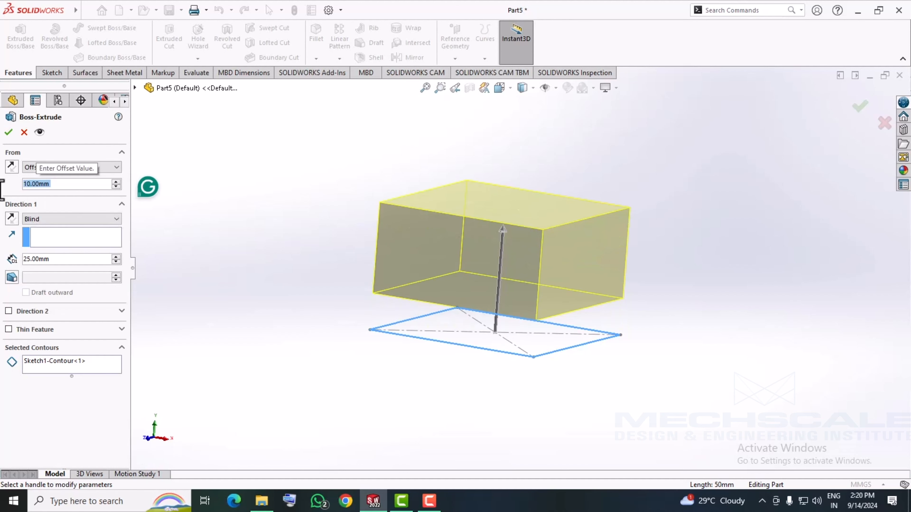
mouse_move(533, 340)
middle_mouse_down()
mouse_move(545, 336)
mouse_move(550, 307)
mouse_move(529, 317)
middle_mouse_up()
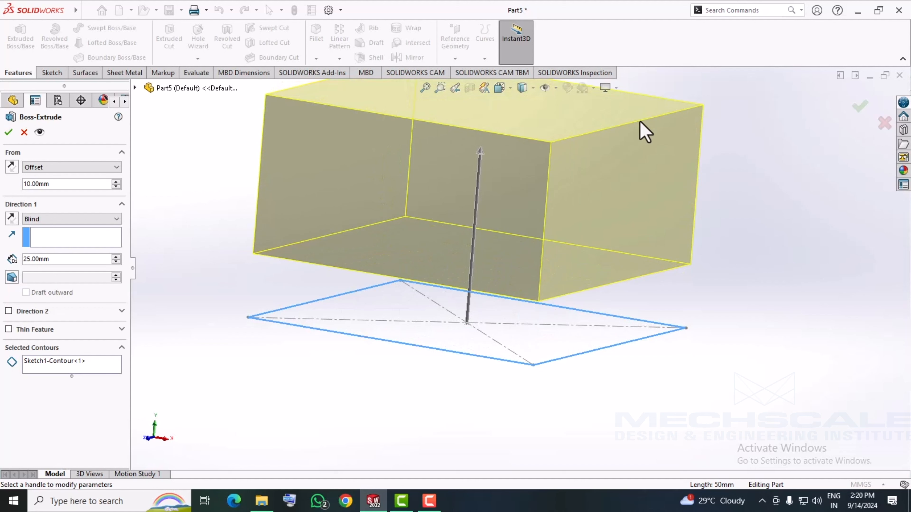
scroll(573, 236, "up", 3)
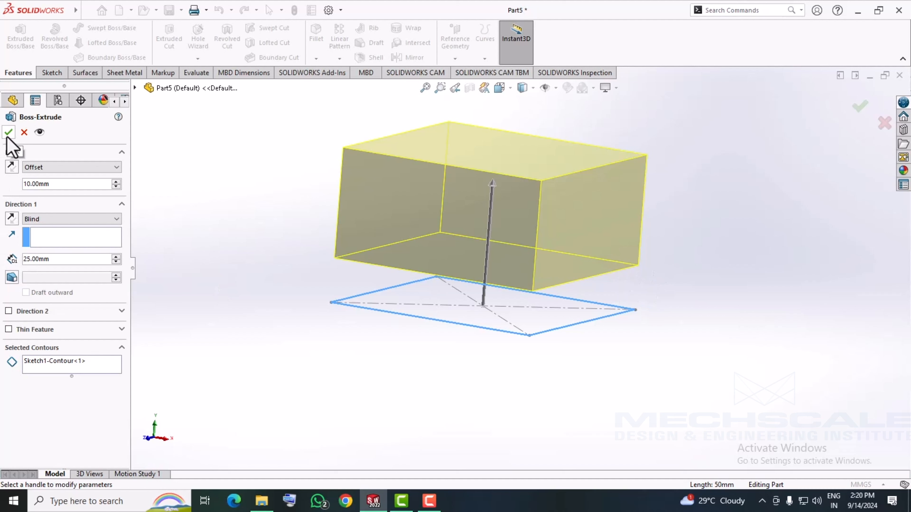
- Set the extrusion's start condition to Sketch Plane and finish the 25 mm Blind extrusion
left_click(56, 168)
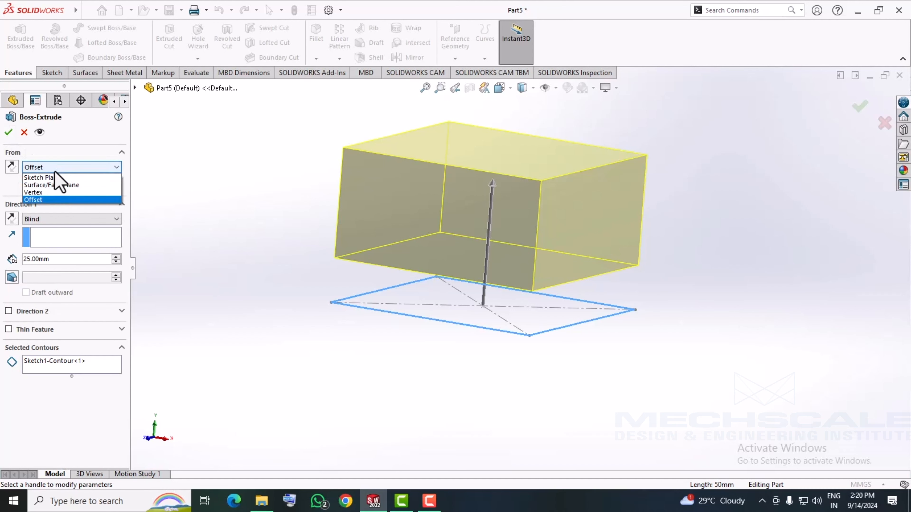
left_click(40, 177)
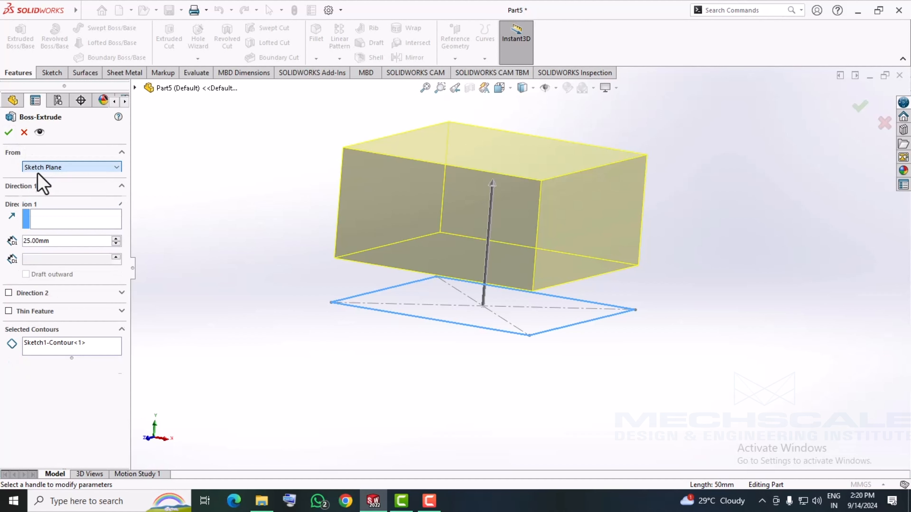
left_click(9, 132)
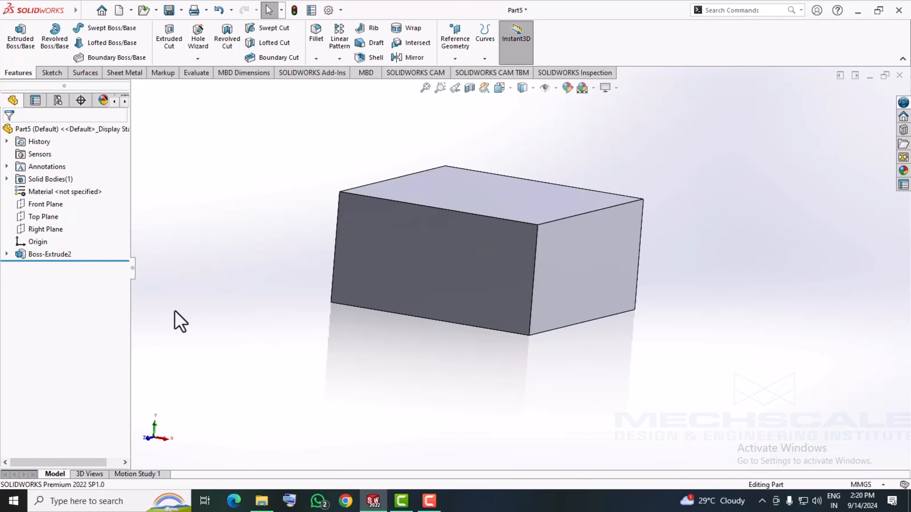
middle_click_drag(183, 320, 204, 326)
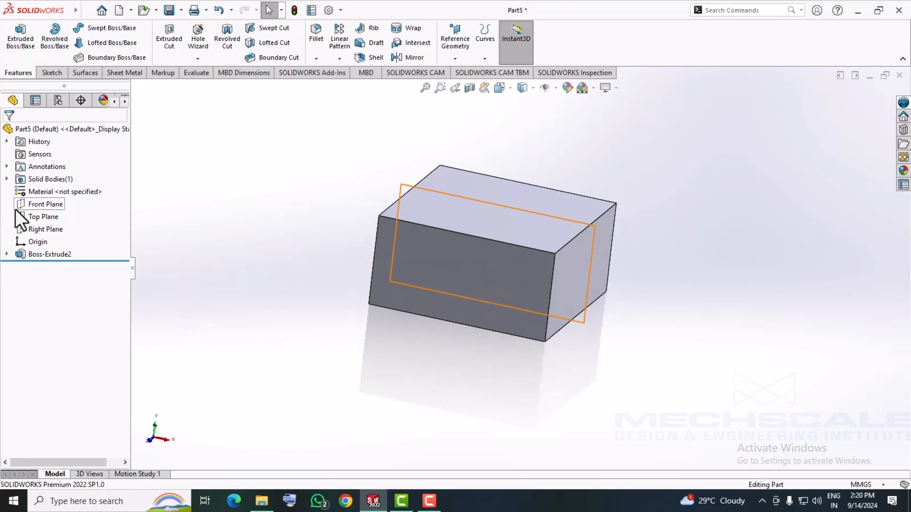
- On the Top Plane, sketch a circle about 42 mm in diameter beside the block and exit the sketch
right_click(39, 217)
left_click(49, 198)
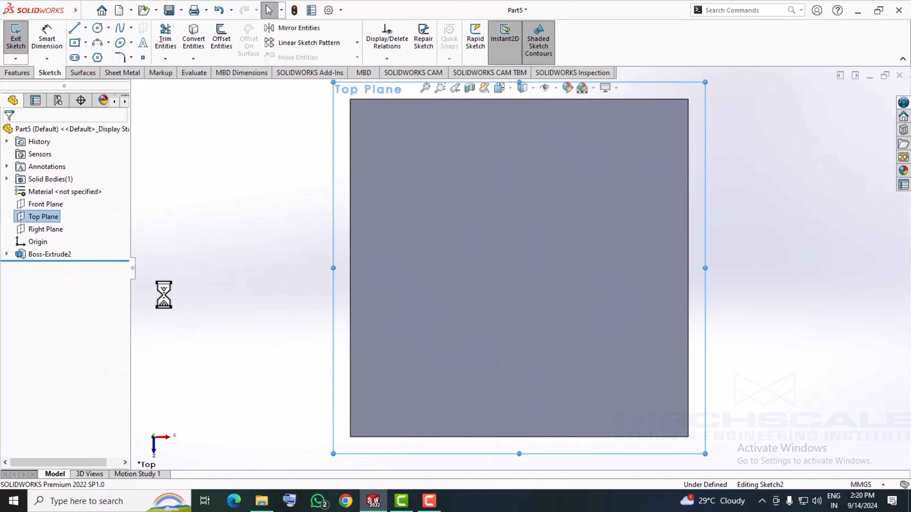
scroll(606, 325, "down", 3)
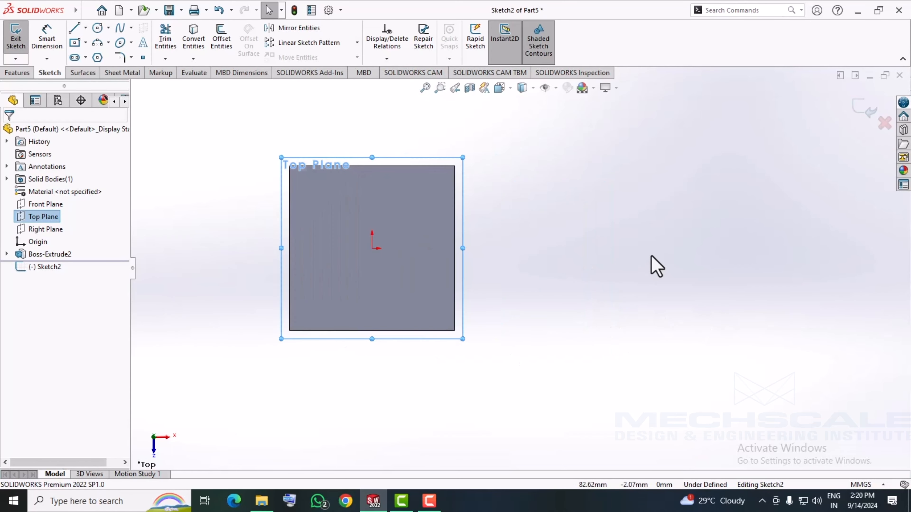
left_click(95, 29)
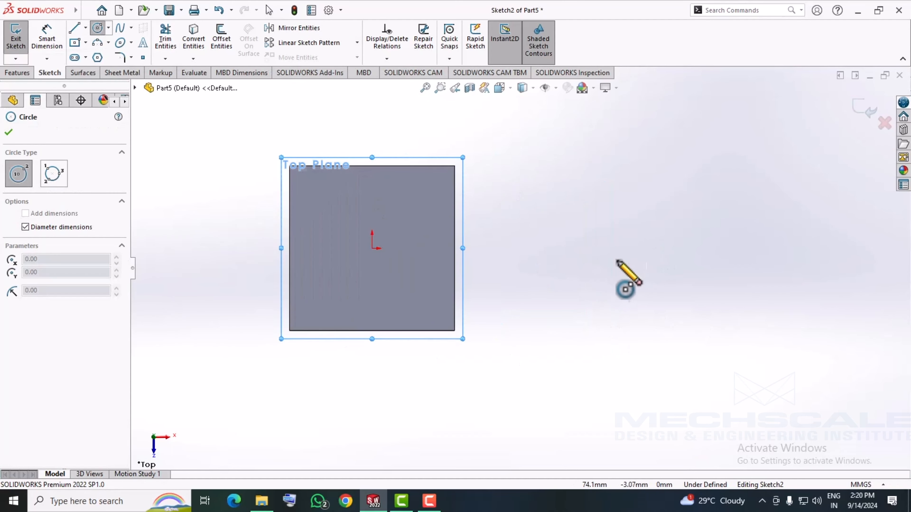
left_click(627, 256)
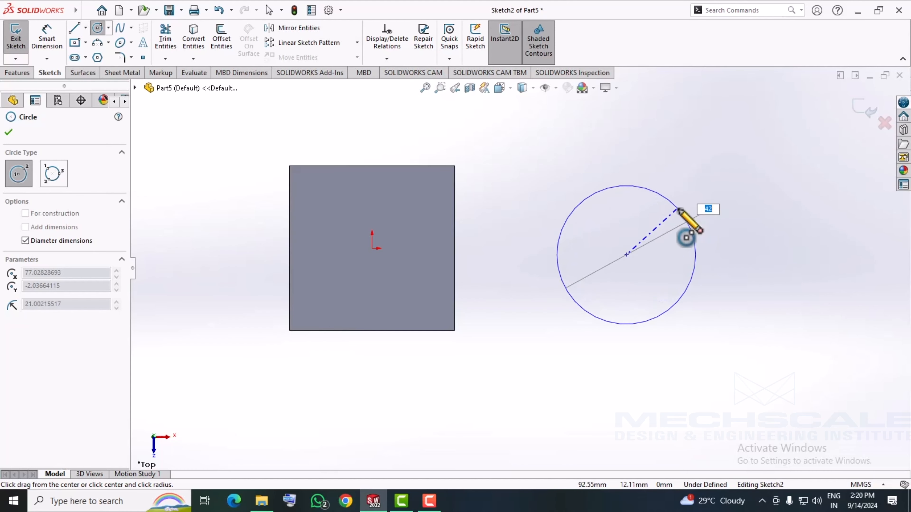
left_click(692, 224)
middle_click_drag(535, 372, 529, 204)
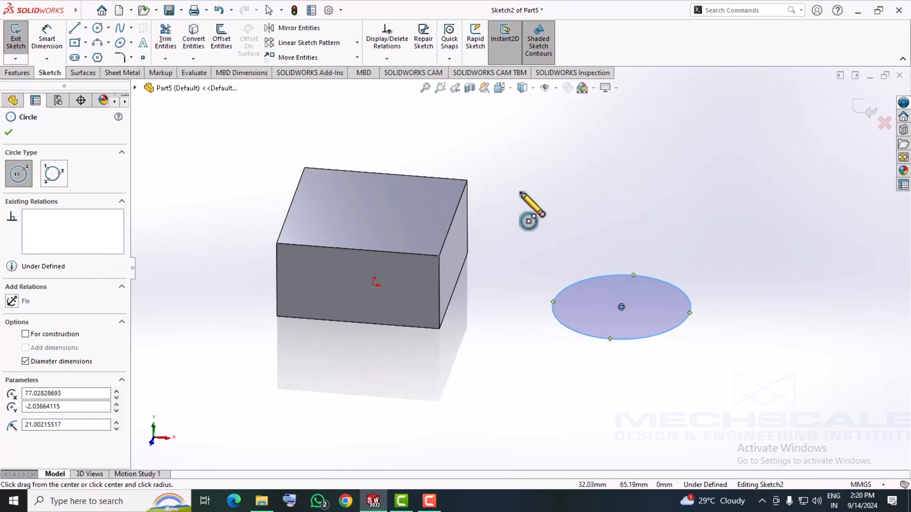
left_click(865, 109)
- Try extruding the circle 25 mm with the Surface/Face/Plane start condition, using the block's top face as the starting face
mouse_move(365, 384)
middle_mouse_down()
mouse_move(330, 349)
mouse_move(352, 326)
mouse_move(335, 346)
middle_mouse_up()
left_click(20, 36)
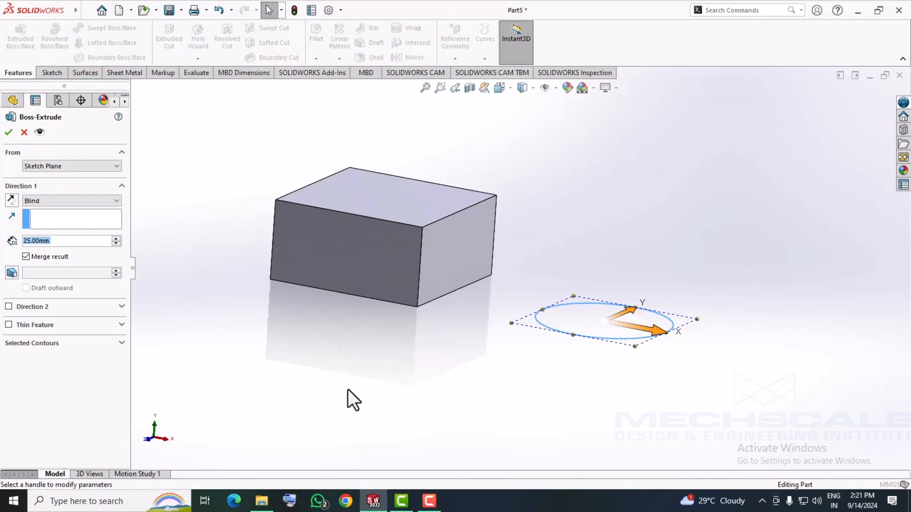
mouse_move(350, 398)
middle_mouse_down()
mouse_move(335, 366)
mouse_move(330, 376)
middle_mouse_up()
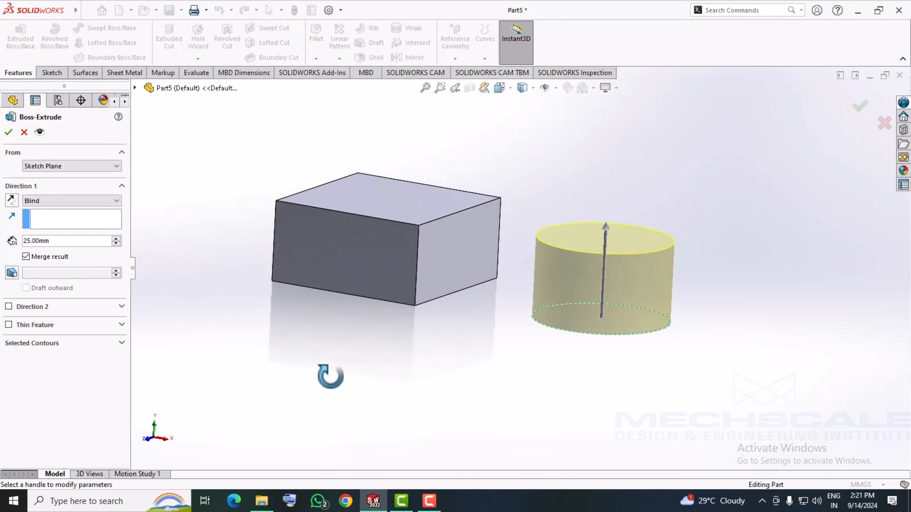
left_click(68, 167)
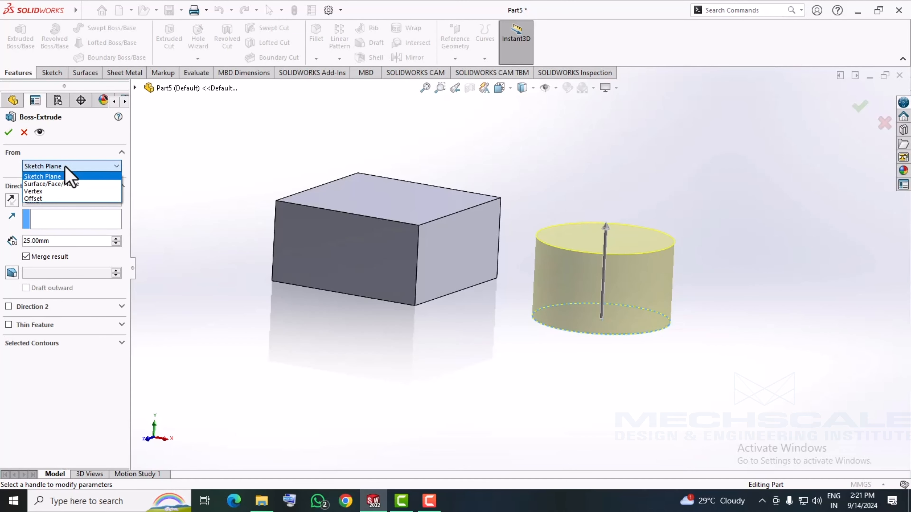
left_click(73, 185)
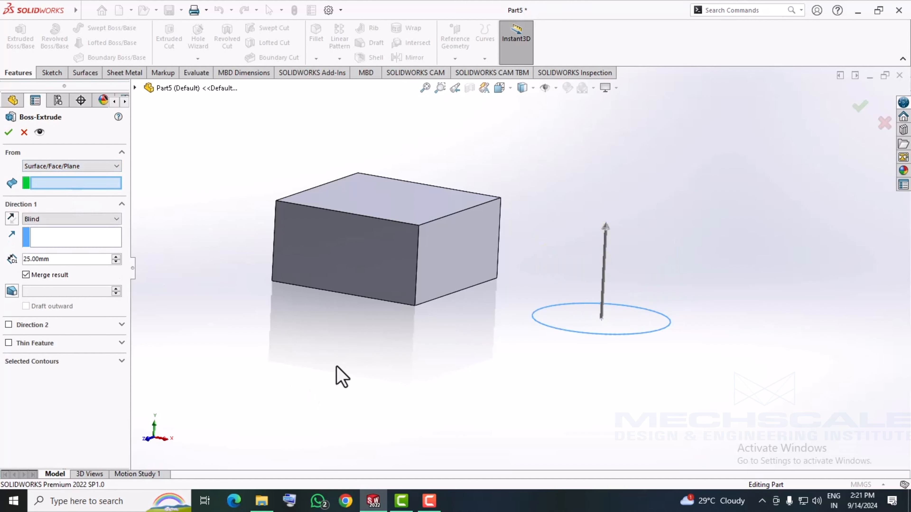
middle_click_drag(336, 377, 364, 352)
left_click(412, 209)
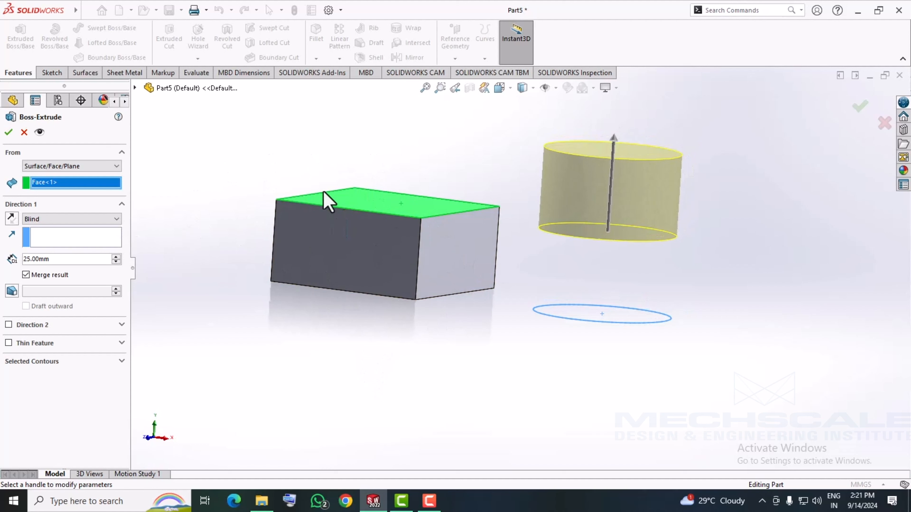
left_click(73, 167)
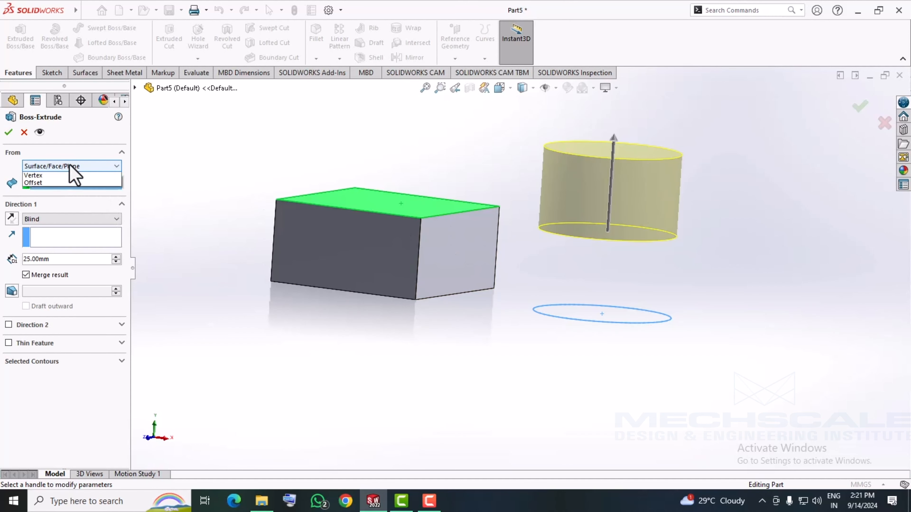
left_click(70, 166)
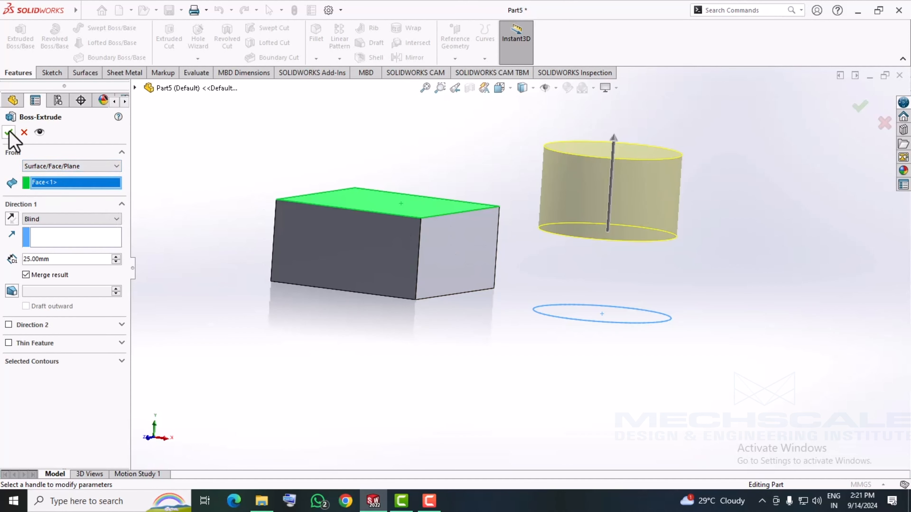
left_click(24, 132)
left_click(215, 345)
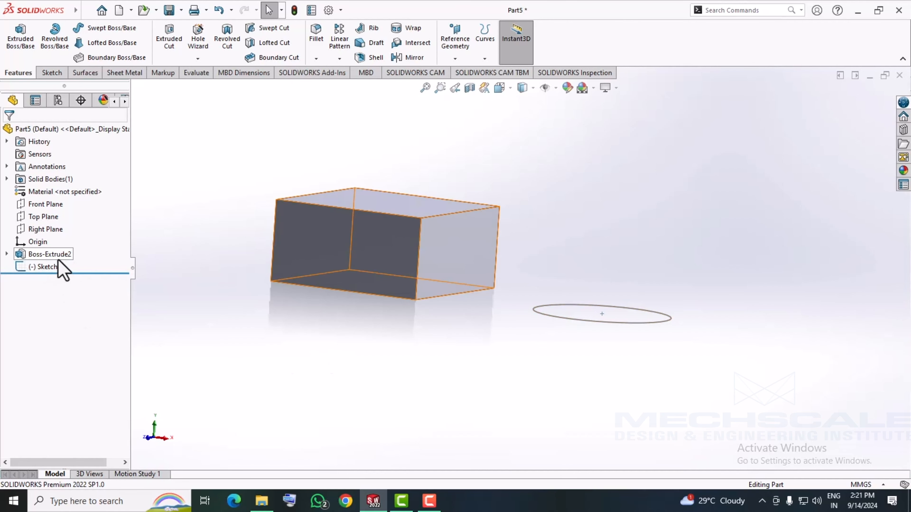
- On the Front Plane, sketch a corner rectangle beyond the circle, with its base level with the block's bottom edge
scroll(520, 350, "up", 3)
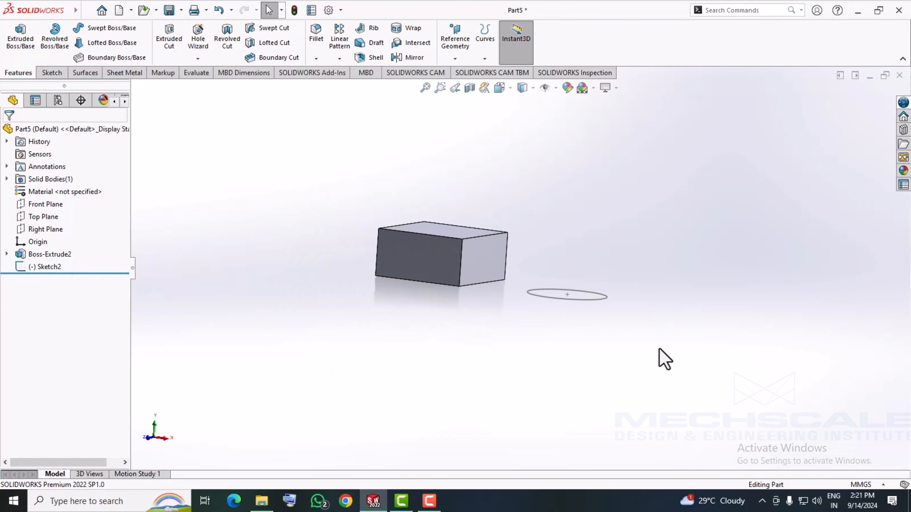
right_click(50, 204)
left_click(73, 187)
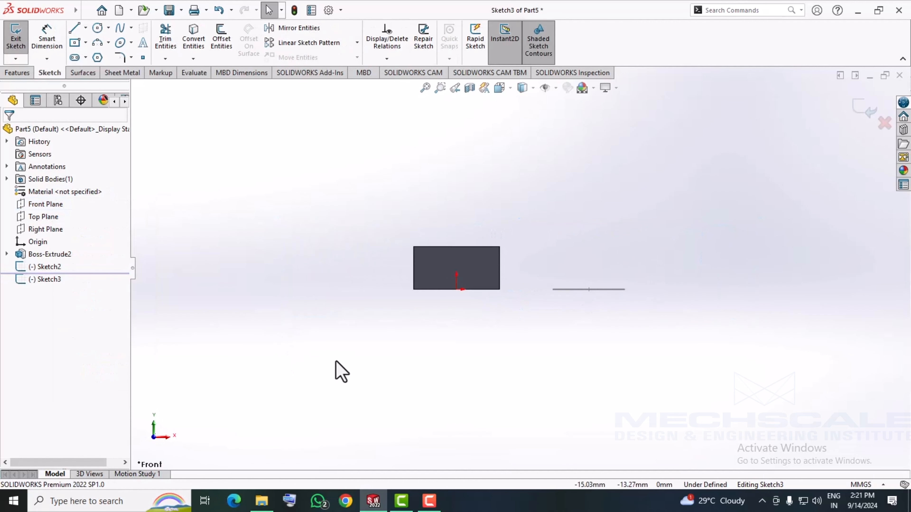
scroll(781, 239, "down", 3)
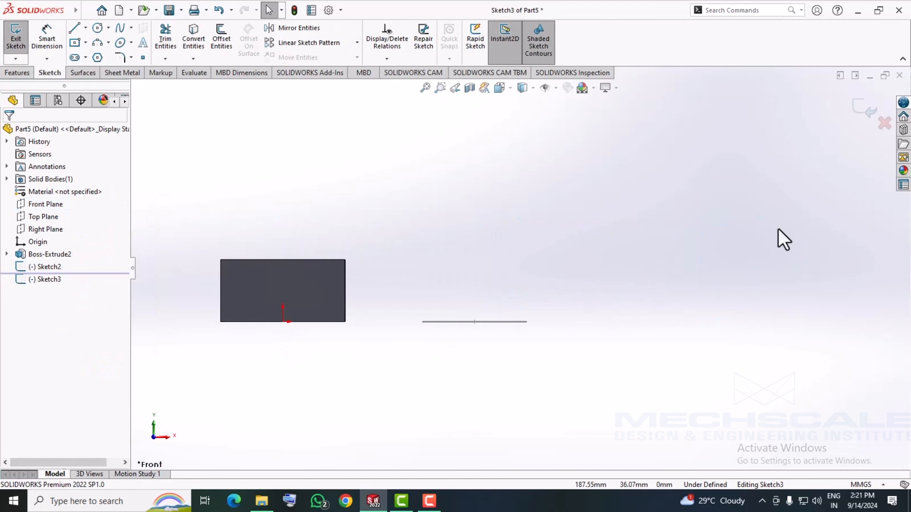
left_click(87, 43)
left_click(107, 57)
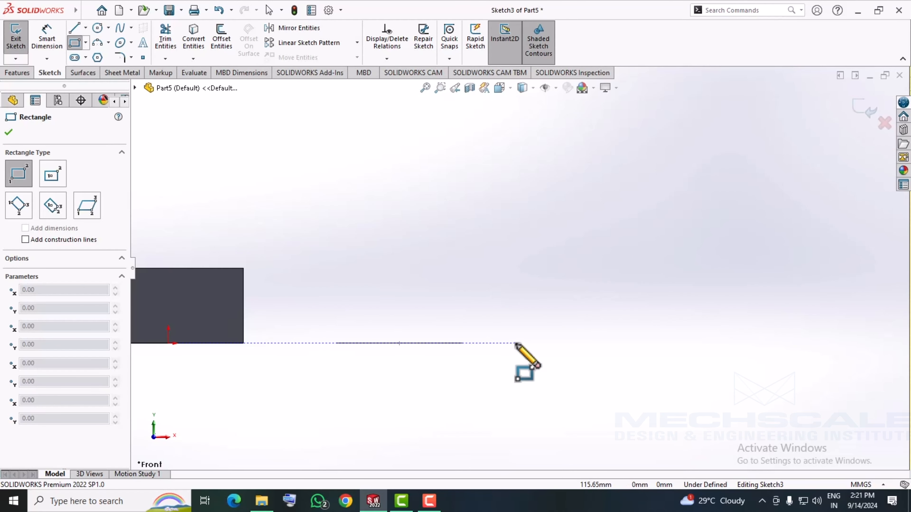
left_click(517, 344)
left_click(676, 263)
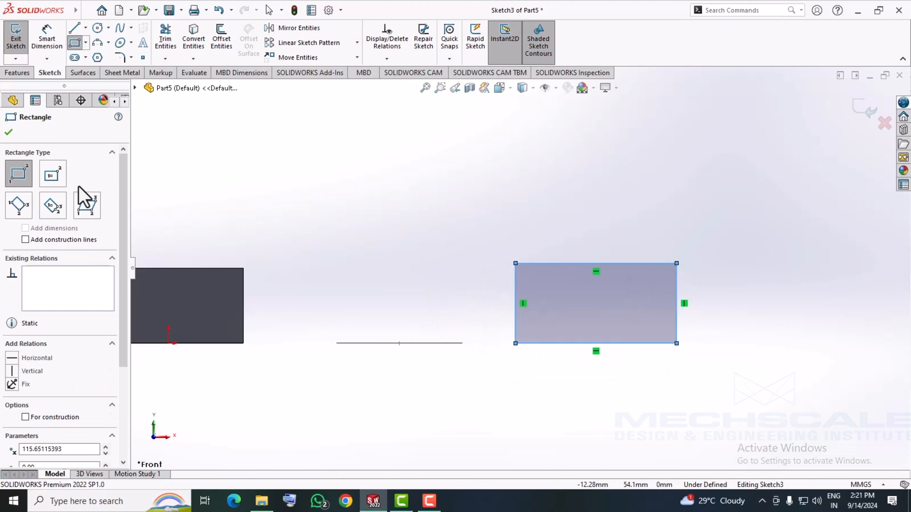
- Draw a 3-point arc between the rectangle's two upper corners, bulging above its top edge
left_click(99, 29)
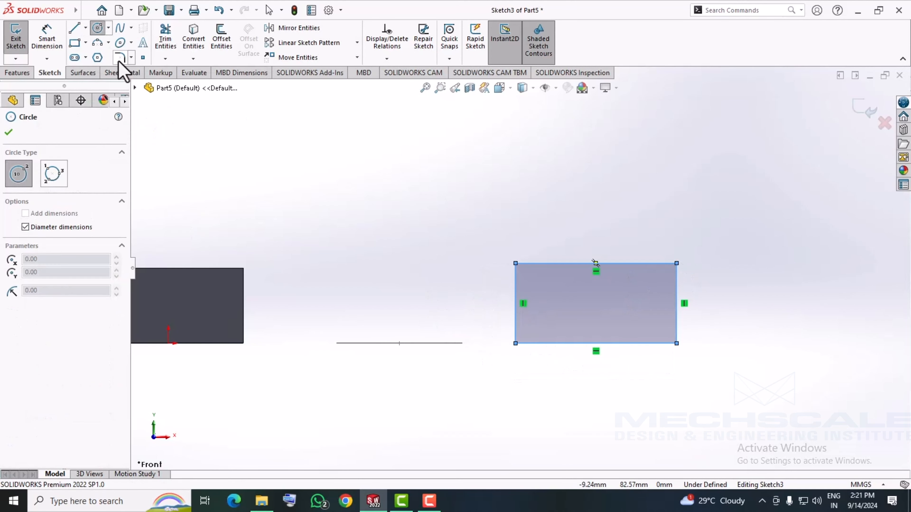
left_click(99, 43)
left_click(515, 263)
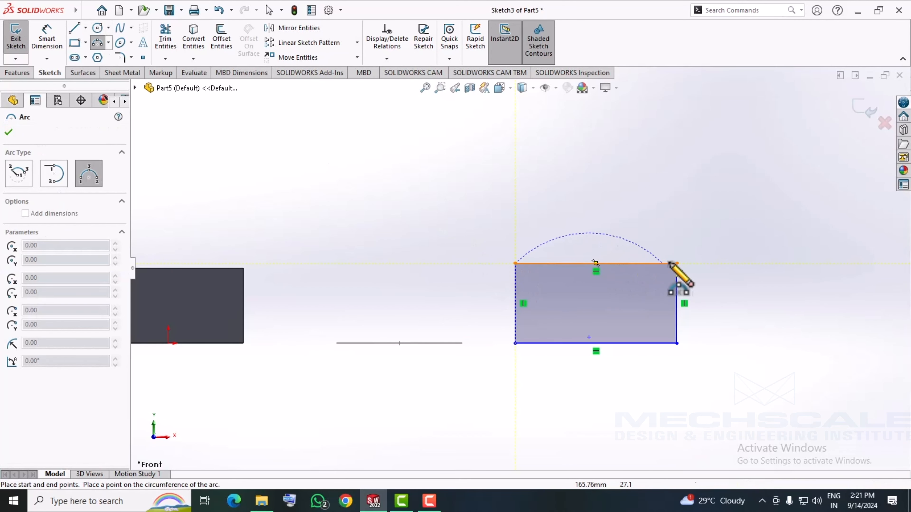
left_click(676, 263)
left_click(628, 245)
- Trim away the rectangle's upper edge beneath the arc and extrude the arched profile 45 mm from the sketch plane
left_click(165, 36)
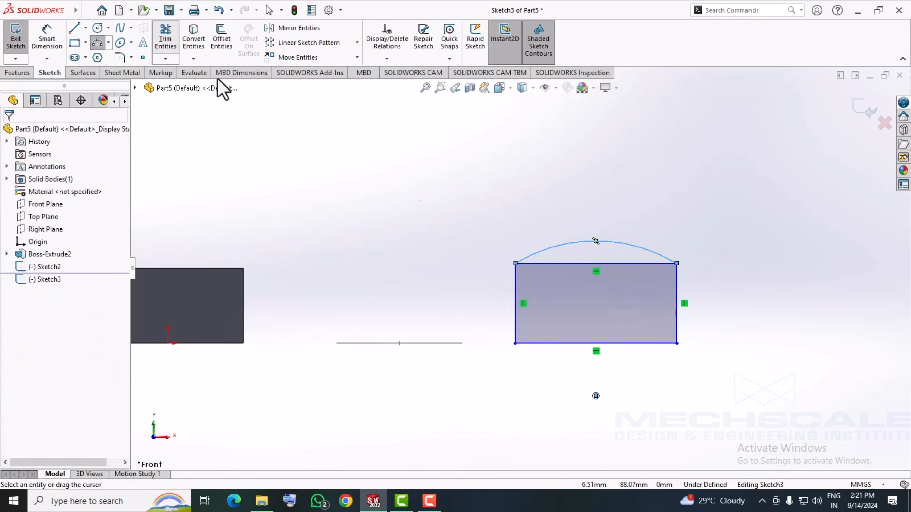
left_click_drag(573, 295, 571, 259)
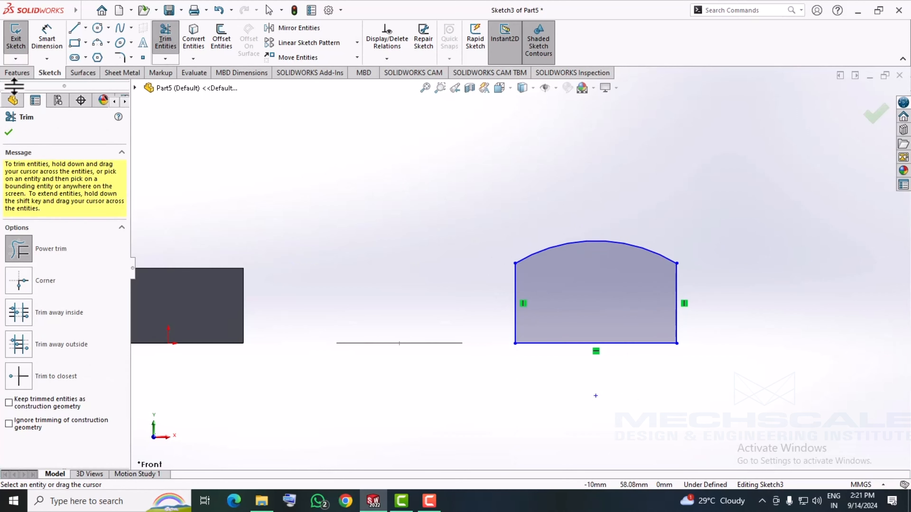
left_click(17, 73)
left_click(20, 38)
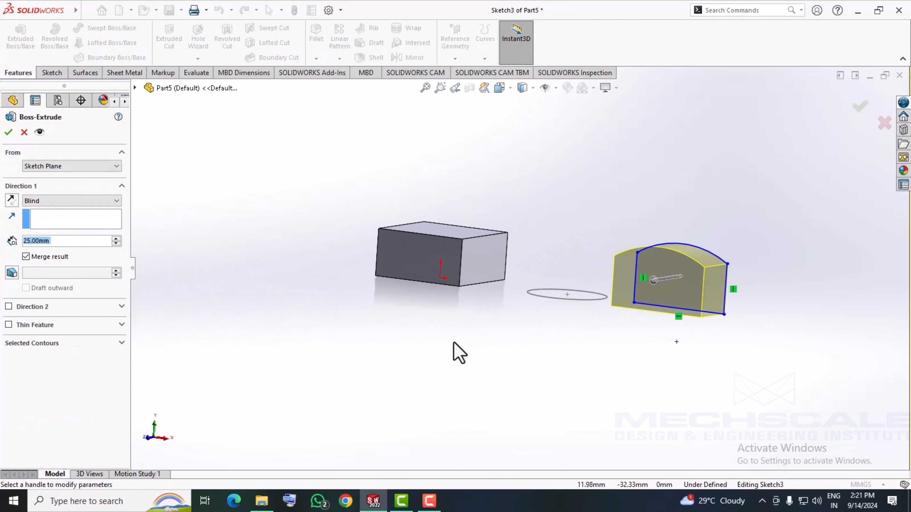
middle_click_drag(453, 344, 437, 322)
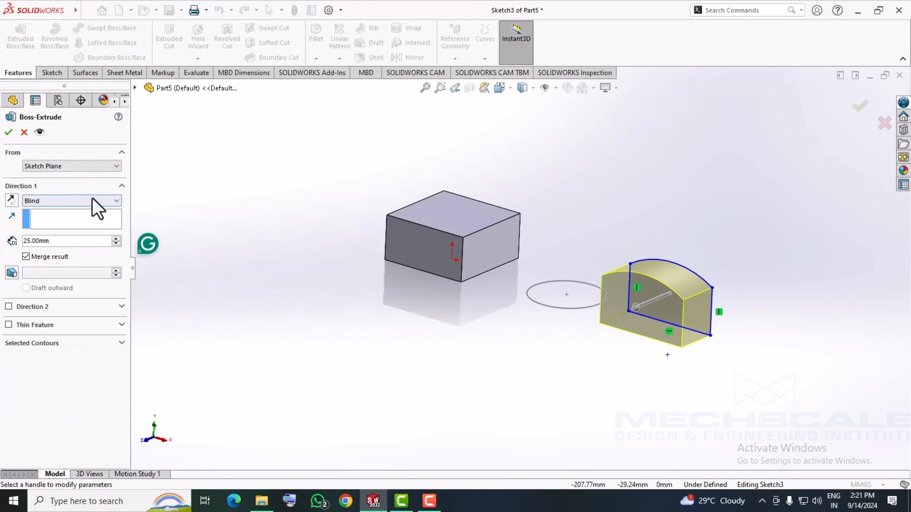
left_click(116, 238)
left_click(116, 238)
left_click(8, 133)
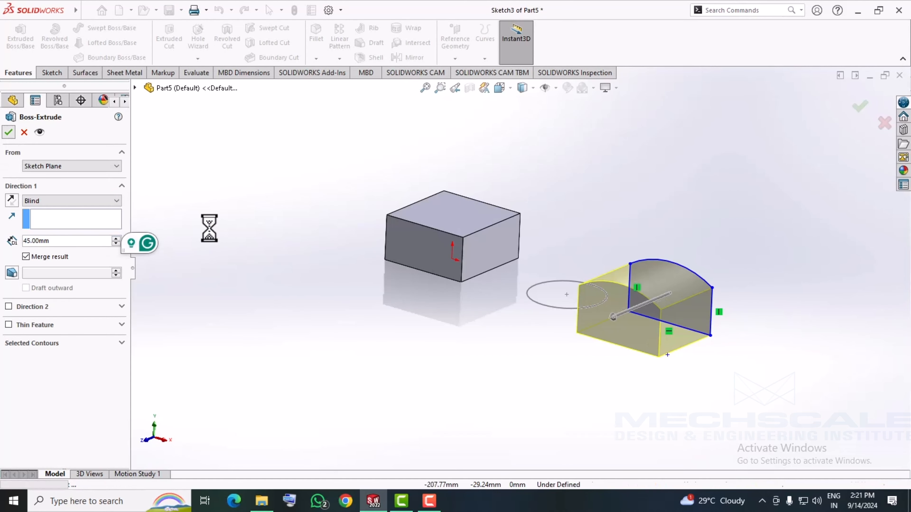
mouse_move(336, 383)
middle_mouse_down()
mouse_move(421, 370)
mouse_move(377, 376)
mouse_move(339, 368)
mouse_move(349, 383)
middle_mouse_up()
- Delete the unused circle sketch lying between the two blocks
right_click(47, 267)
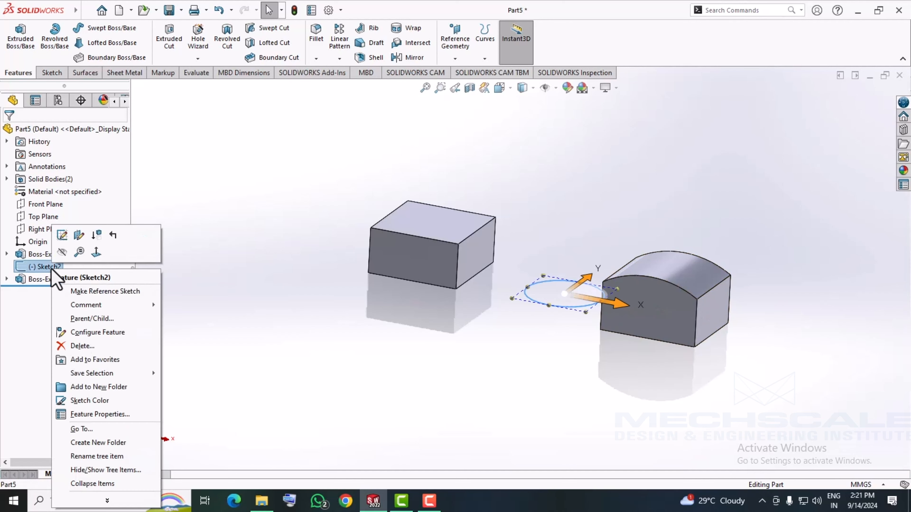
left_click(134, 346)
left_click(512, 195)
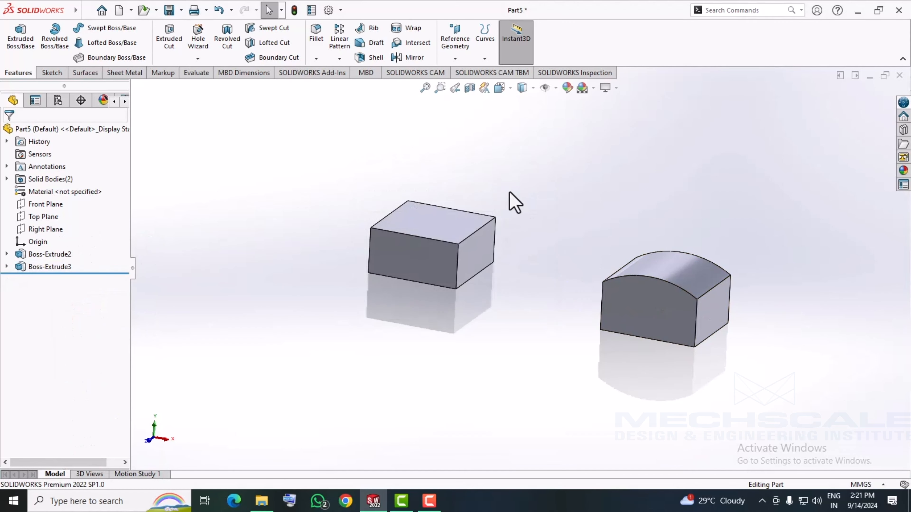
- On the Top Plane, sketch a circle about 21.5 mm in diameter within the arched block's footprint and exit the sketch
left_click(39, 217)
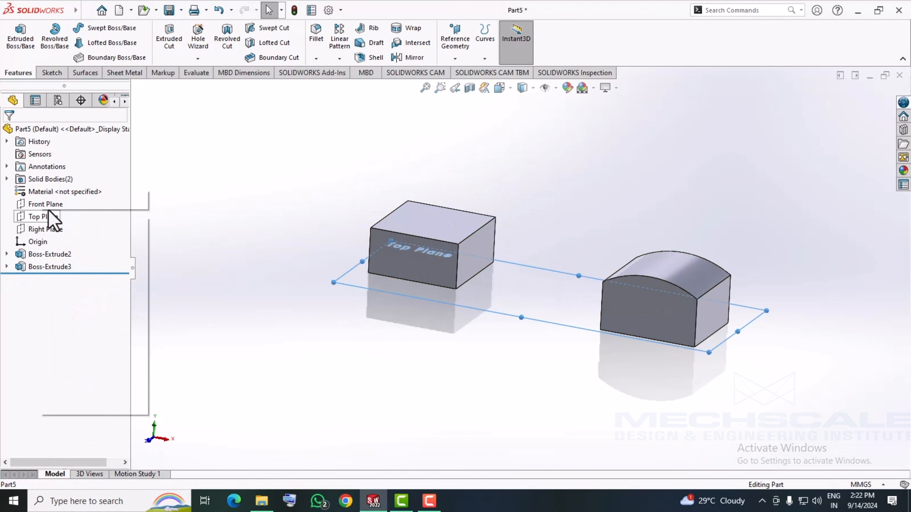
left_click(86, 199)
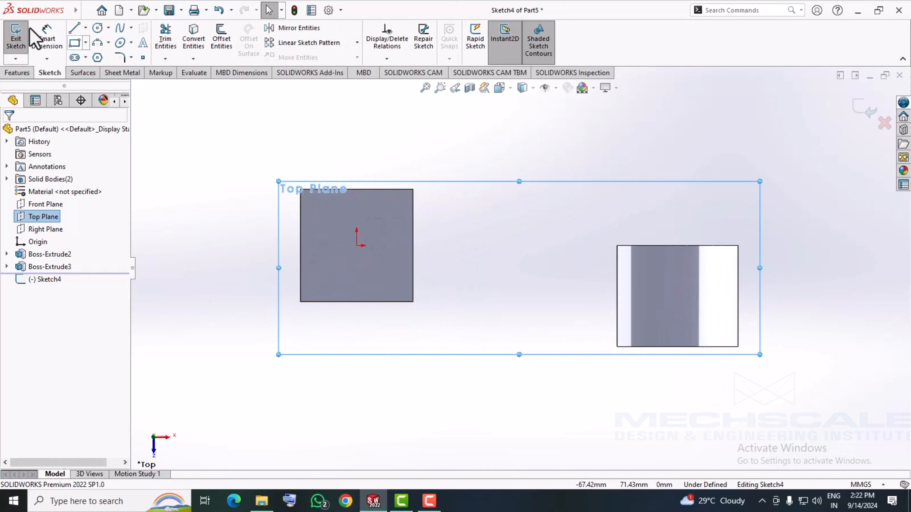
left_click(97, 27)
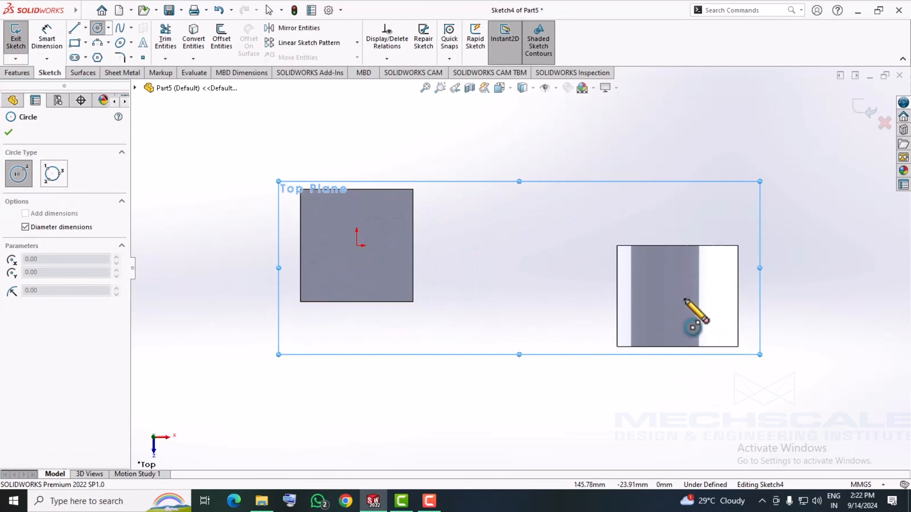
left_click(678, 294)
left_click(698, 285)
left_click(865, 109)
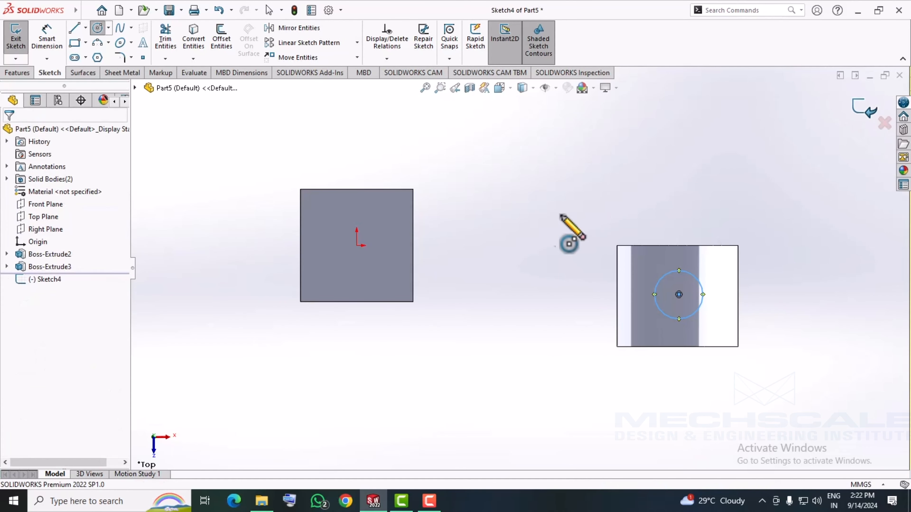
- Begin extruding the small circle with the Surface/Face/Plane start condition, using the arched block's curved top face as the starting face
middle_click_drag(481, 368, 363, 293)
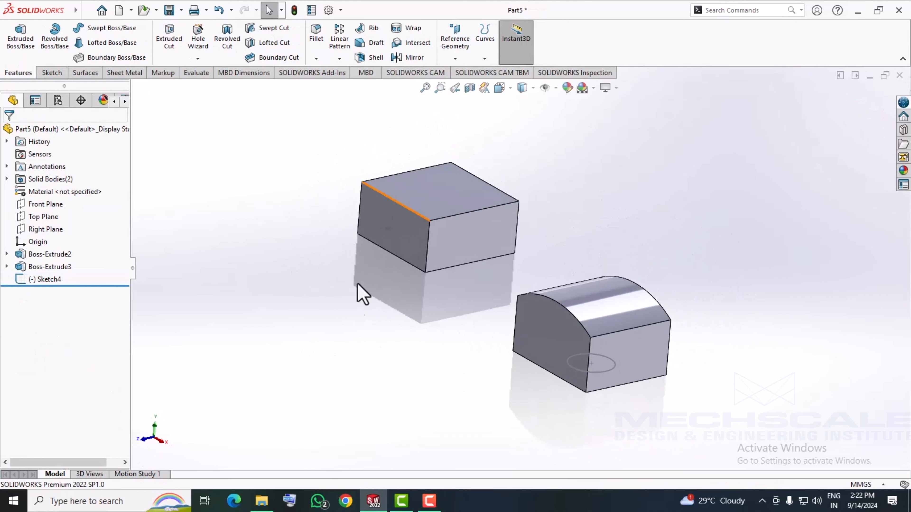
middle_click_drag(530, 416, 620, 305)
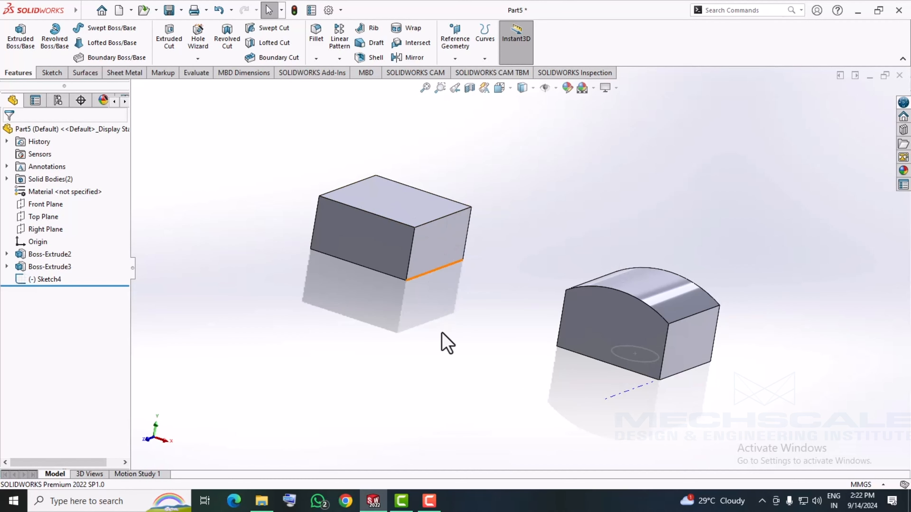
left_click(20, 36)
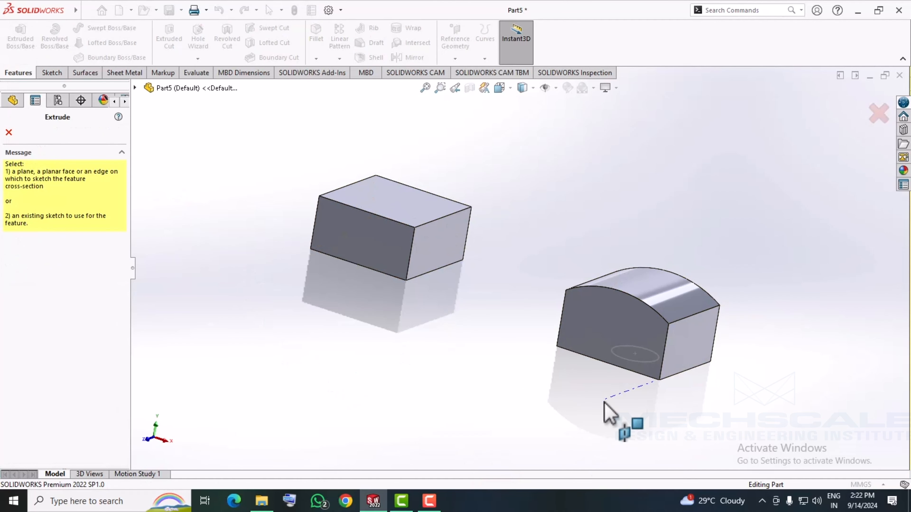
left_click(621, 359)
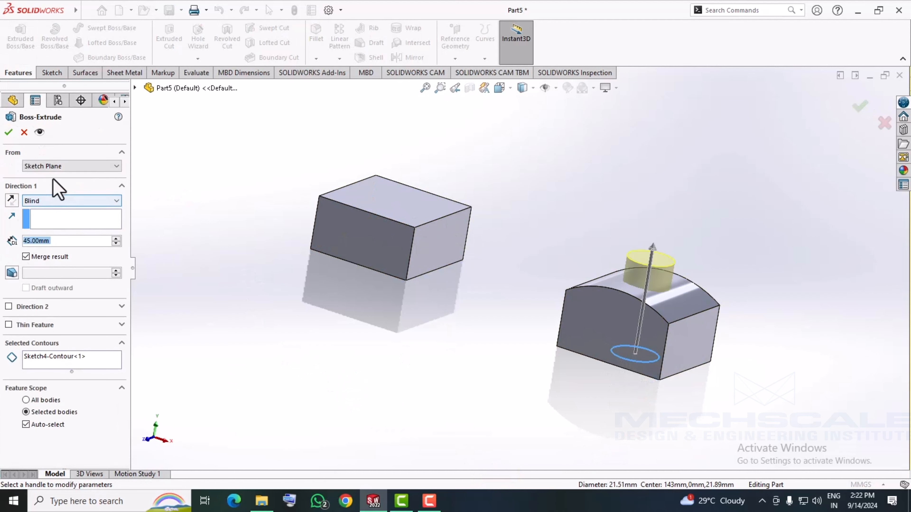
left_click(50, 167)
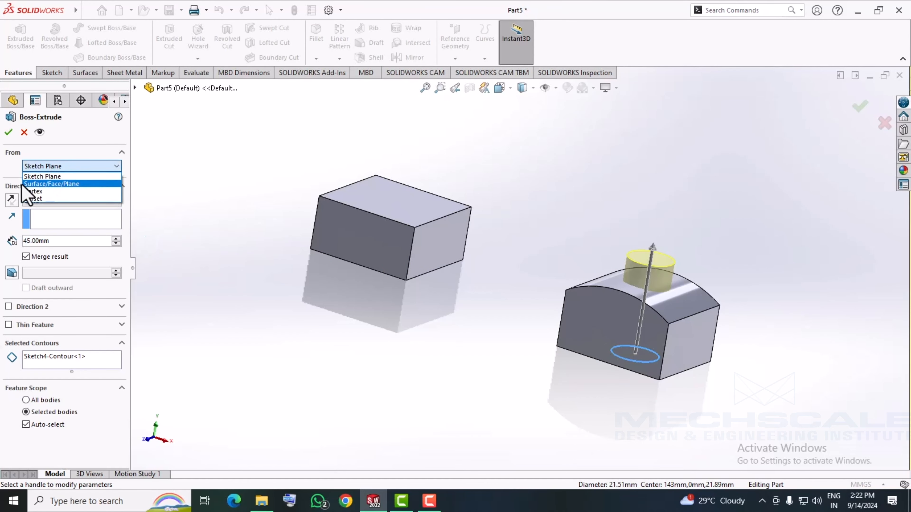
left_click(54, 184)
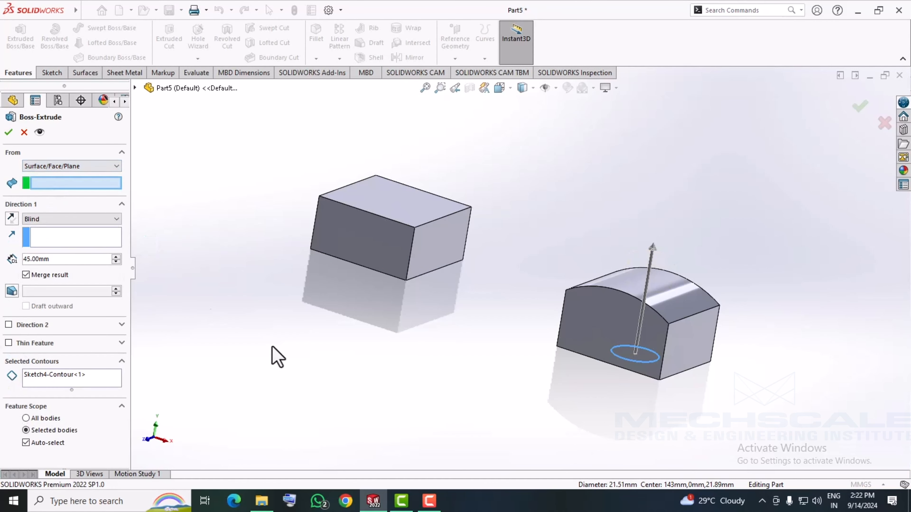
middle_click_drag(274, 356, 327, 363)
left_click(673, 298)
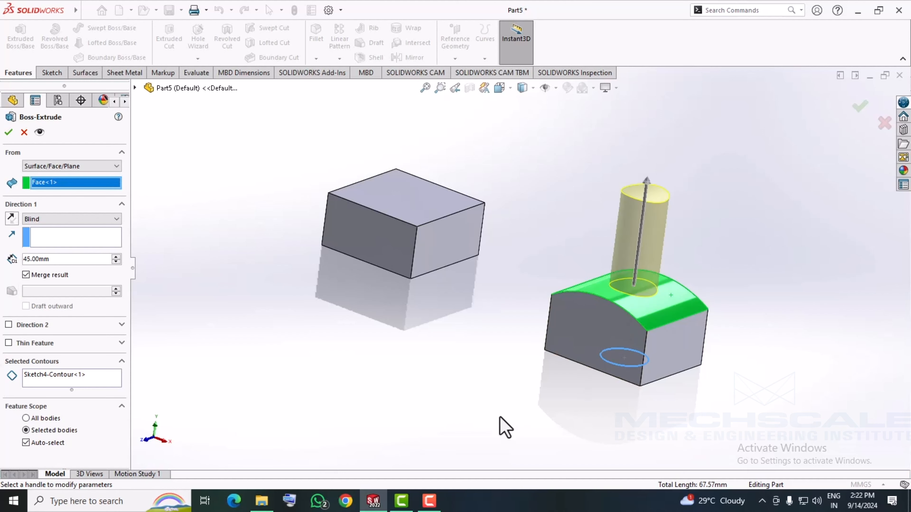
middle_click_drag(498, 427, 525, 397)
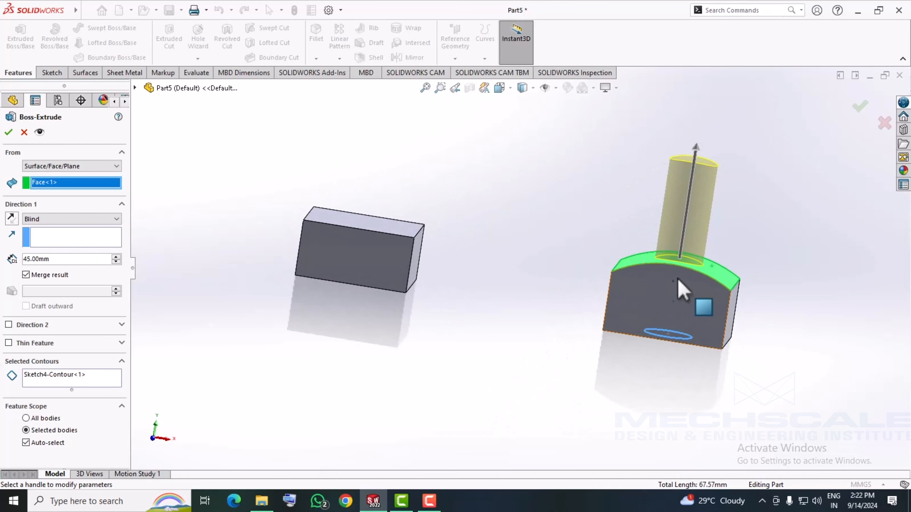
scroll(722, 255, "down", 3)
middle_click_drag(705, 277, 683, 326)
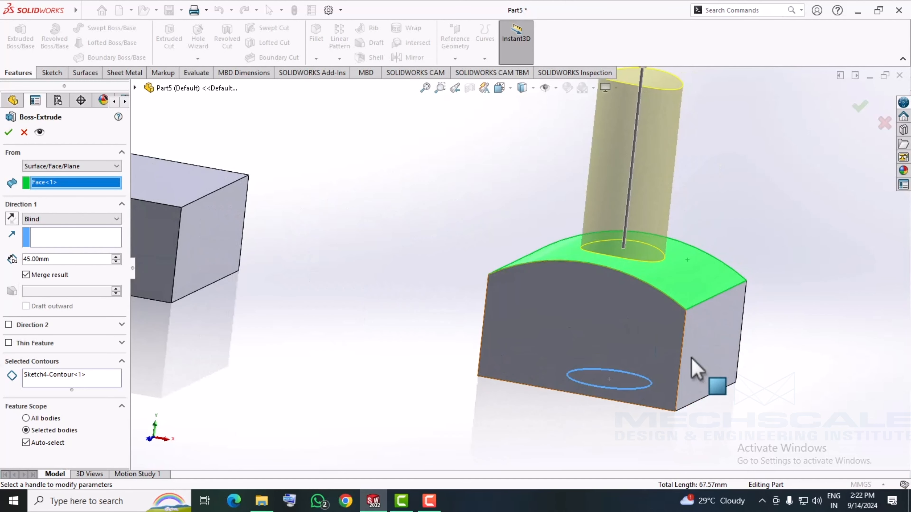
- Set the circular boss's depth to 25 mm and finish the extrusion
left_click(49, 259)
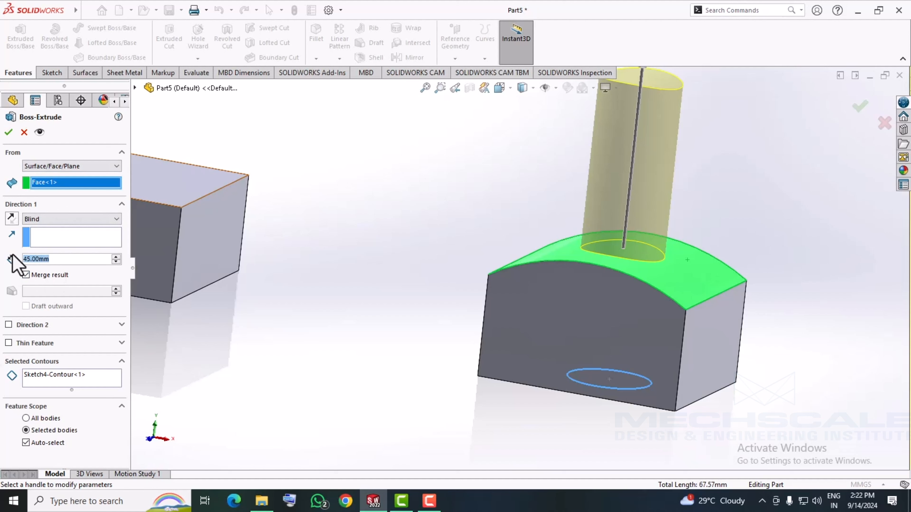
type("25")
key("Return")
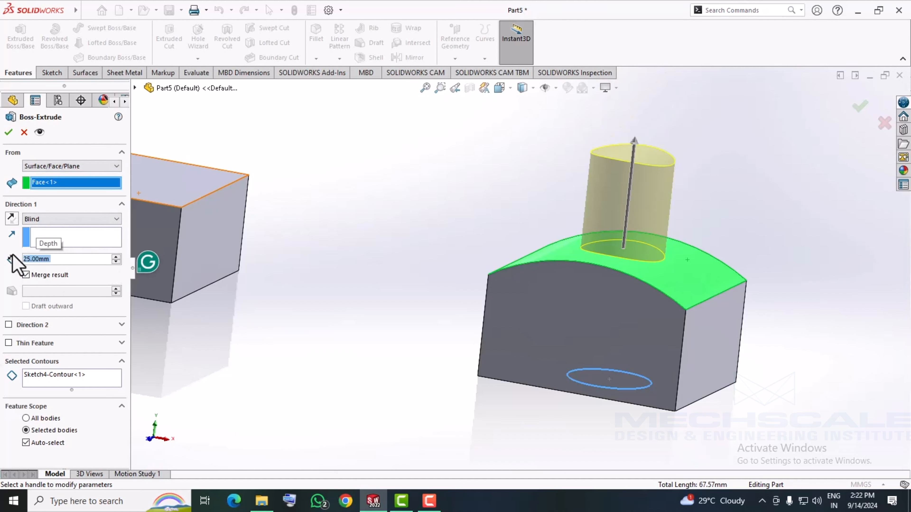
left_click(8, 132)
middle_click_drag(352, 451, 309, 412)
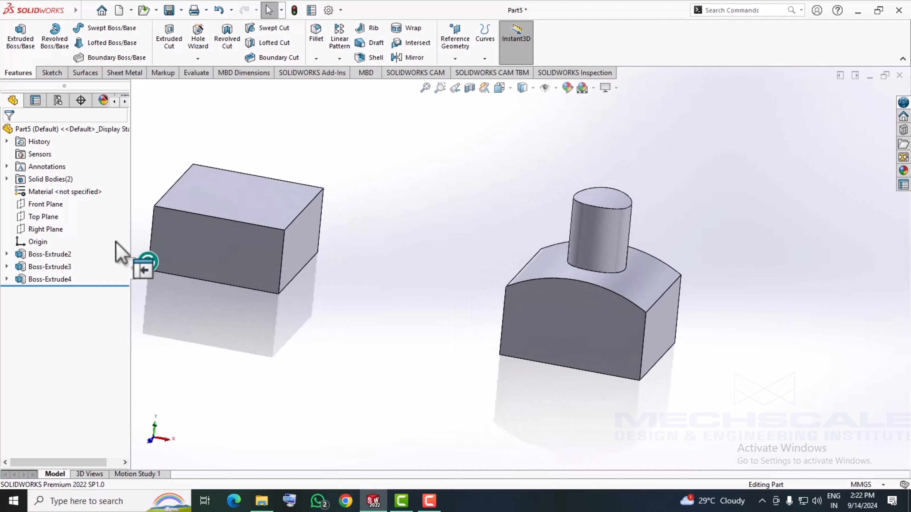
- On the Top Plane, sketch a small corner rectangle in the gap between the square block and the arched block
right_click(45, 217)
left_click(63, 198)
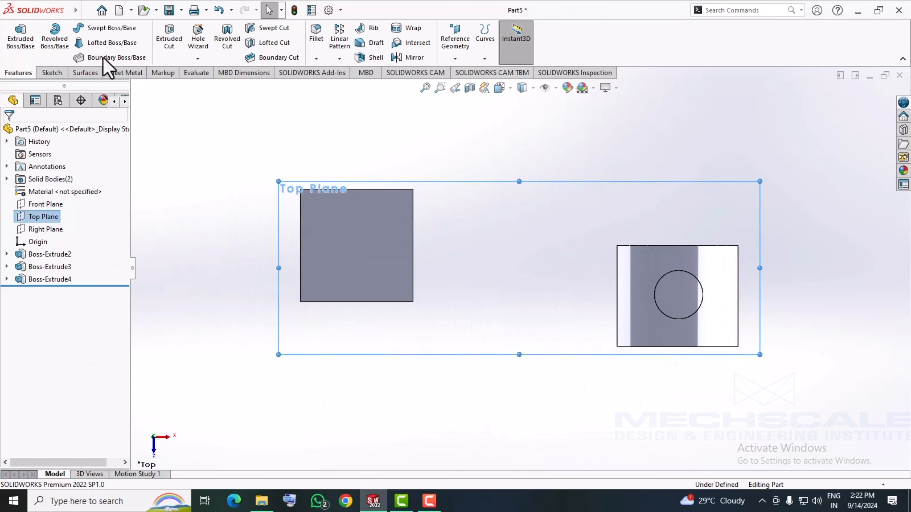
key("r")
left_click(512, 296)
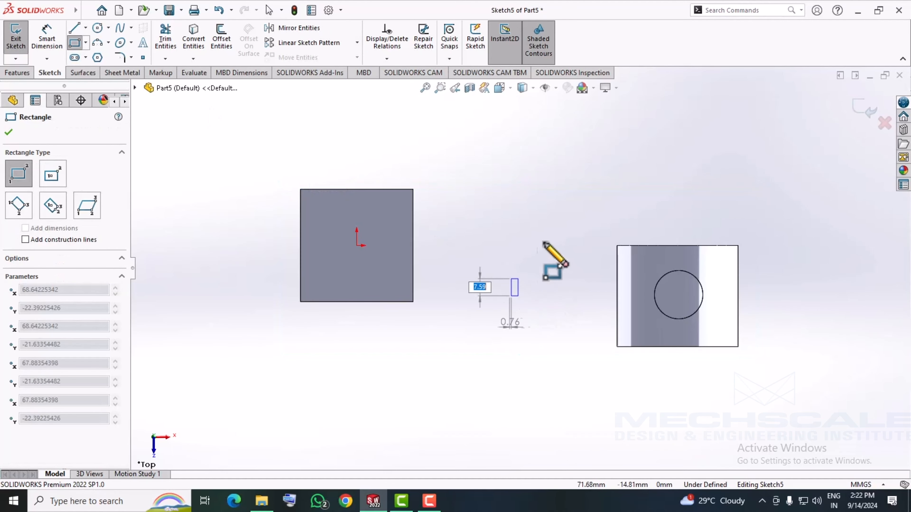
left_click(552, 235)
- Extrude the rectangle 25 mm with the Vertex start condition, starting from an upper corner of the square block
left_click(16, 73)
left_click(20, 36)
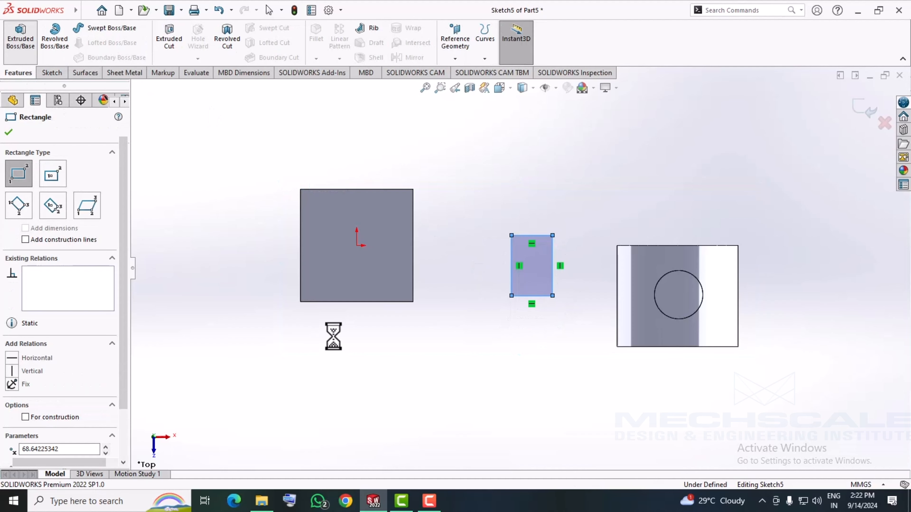
left_click(63, 165)
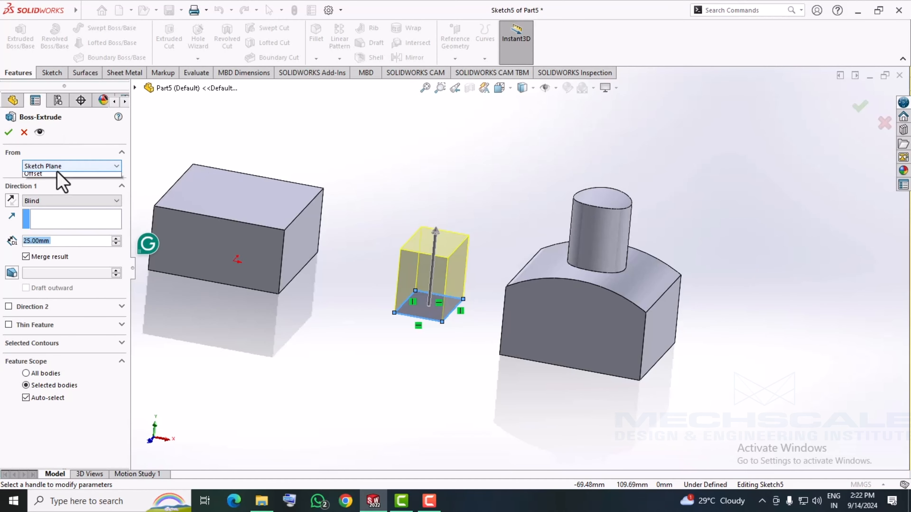
left_click(38, 192)
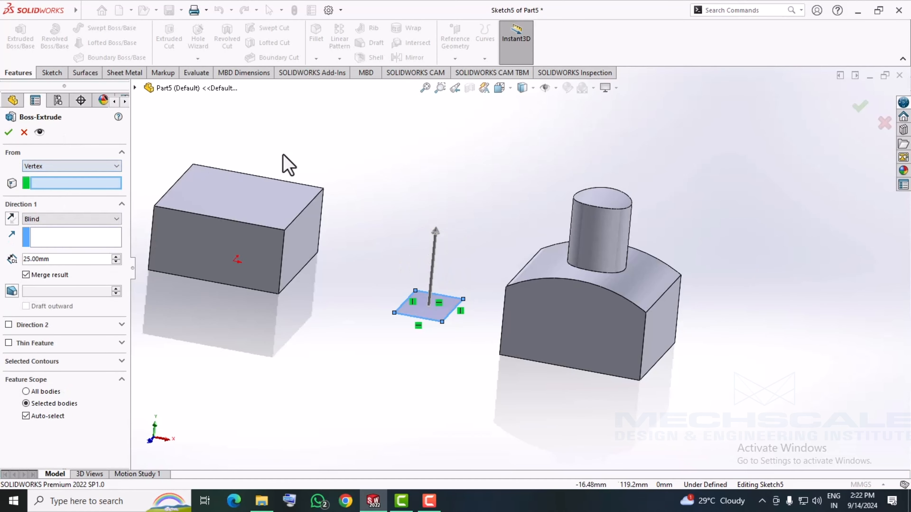
middle_click_drag(356, 185, 352, 170)
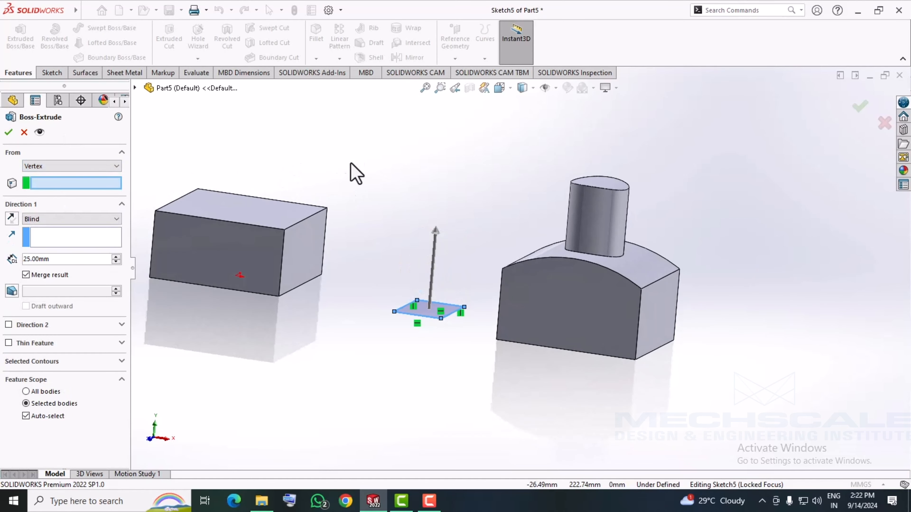
left_click(327, 208)
middle_click_drag(340, 280, 353, 264)
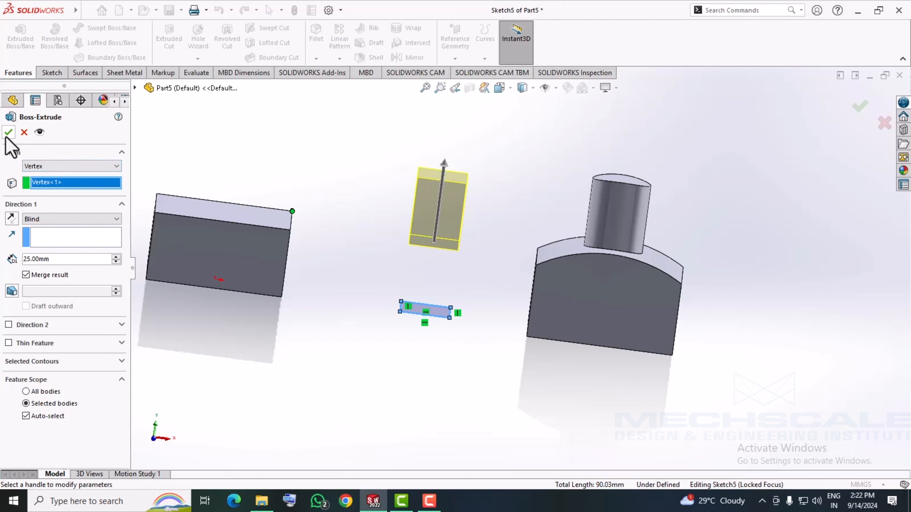
middle_click_drag(302, 309, 251, 284)
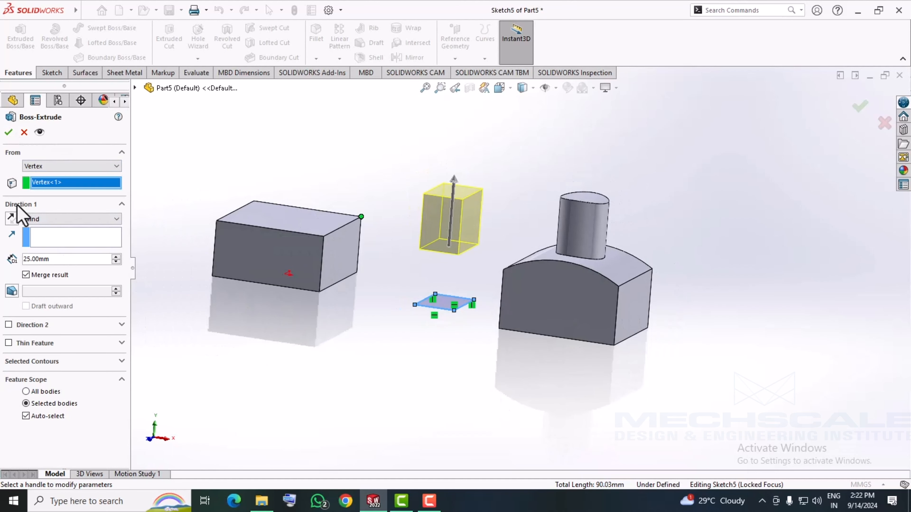
left_click(9, 133)
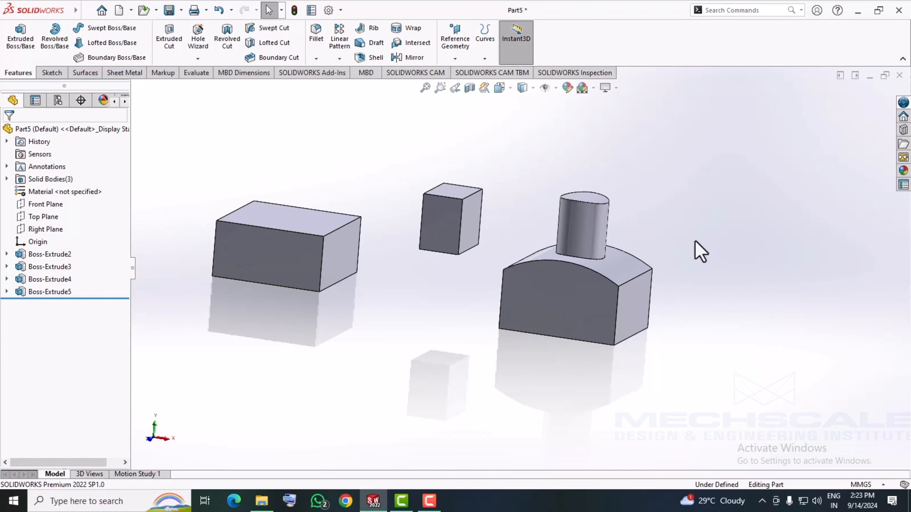
- Delete the extrusions of the arched block, its circular boss and the small rectangular block, keeping their sketches
left_click(7, 178)
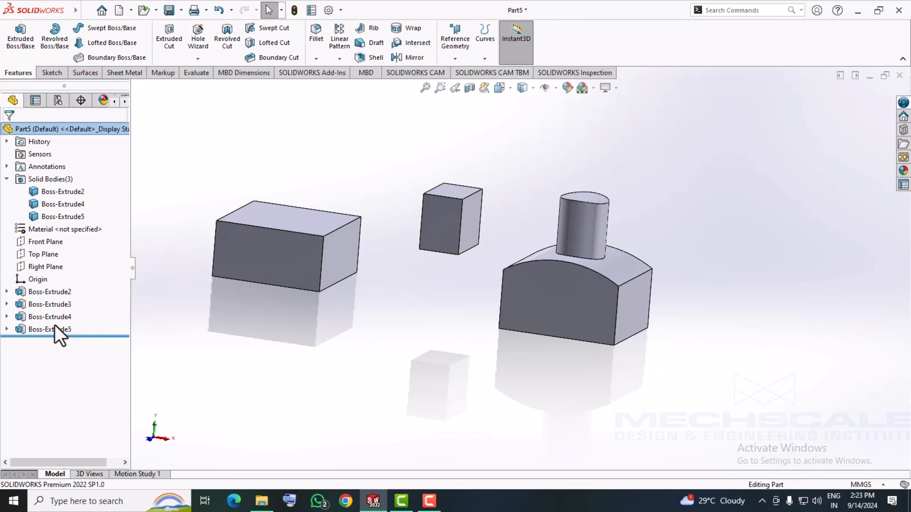
left_click(57, 306)
left_click(55, 330, "shift")
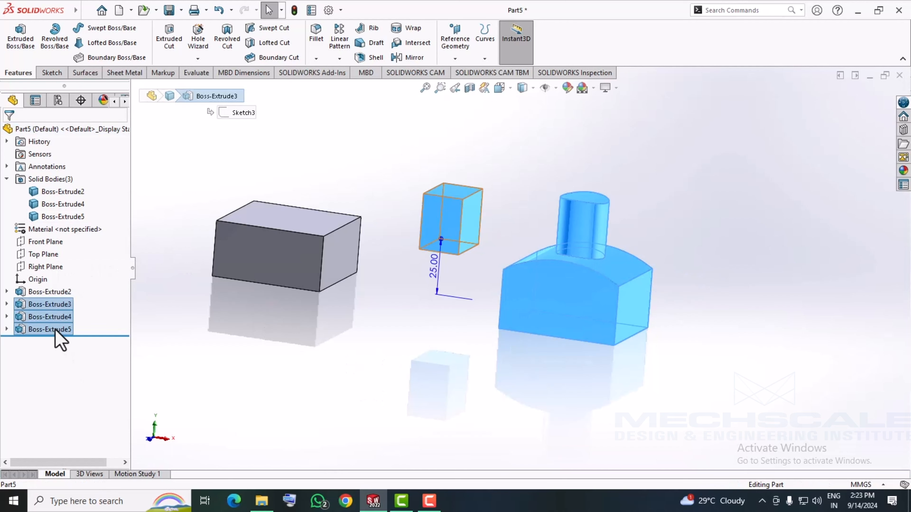
right_click(57, 331)
left_click(86, 336)
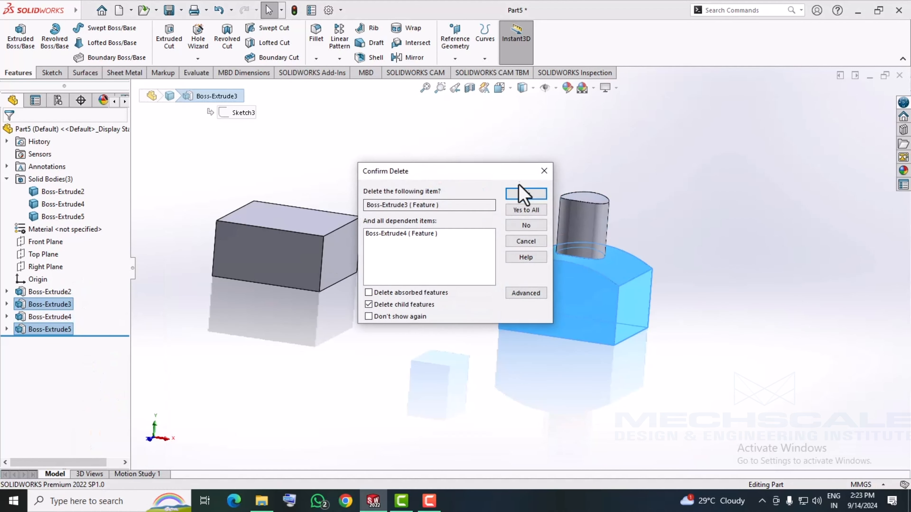
left_click(522, 197)
left_click(530, 194)
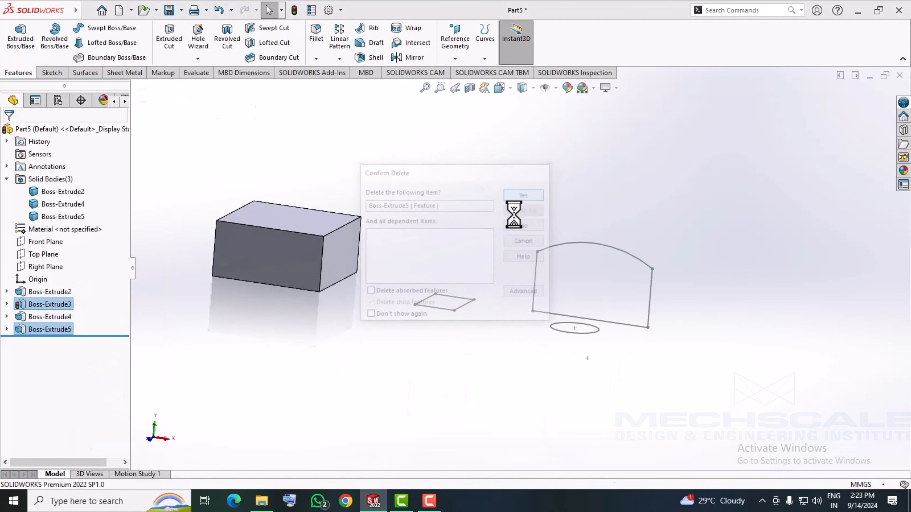
- Open the square block's extrusion for editing, review the available Direction 1 end conditions, and close it with Blind kept
right_click(47, 267)
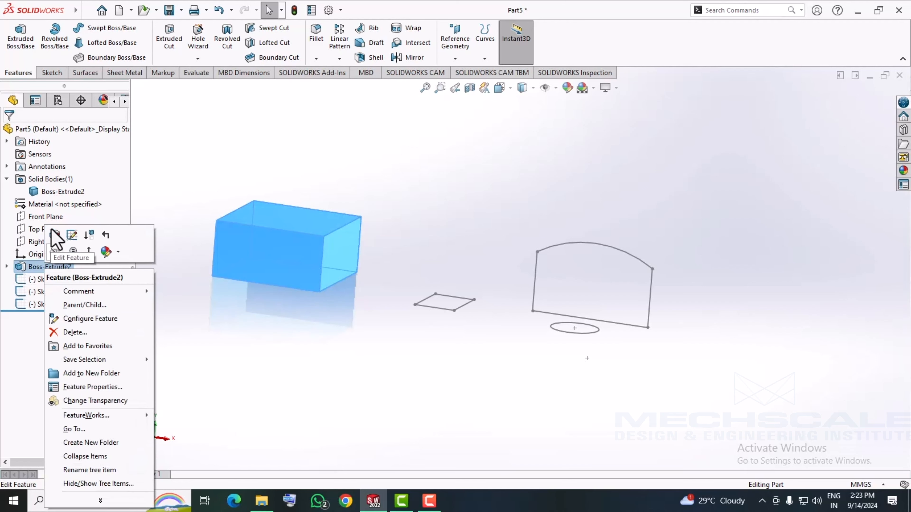
left_click(54, 236)
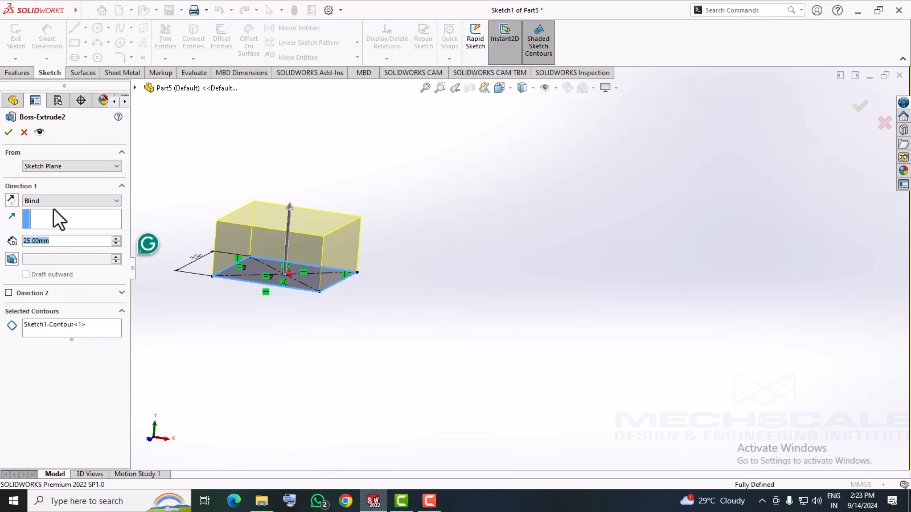
left_click(56, 202)
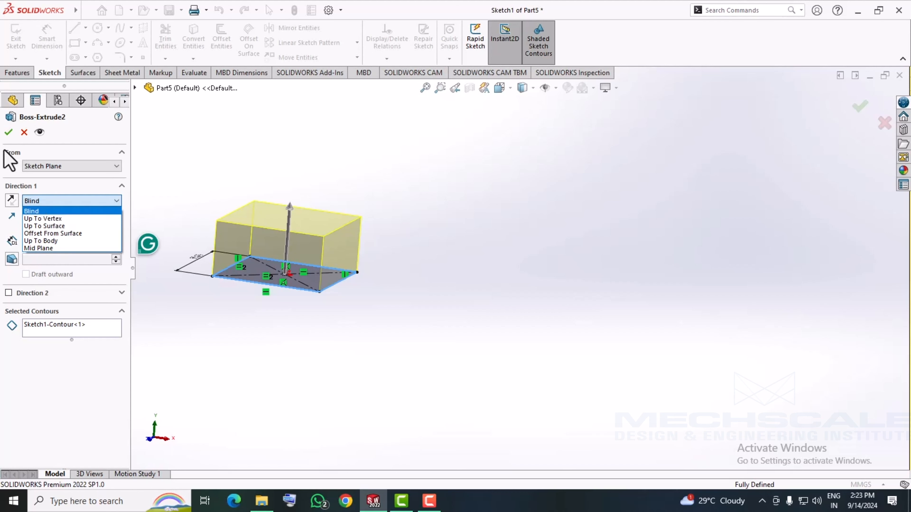
left_click(19, 132)
left_click(11, 131)
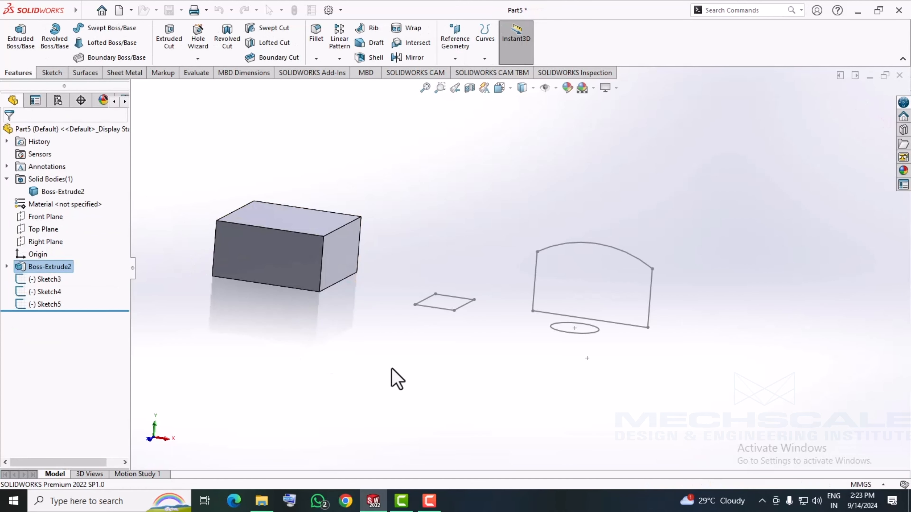
- Extrude the arched profile sketch 25 mm from its sketch plane with the Blind end condition
middle_click_drag(393, 331, 385, 350)
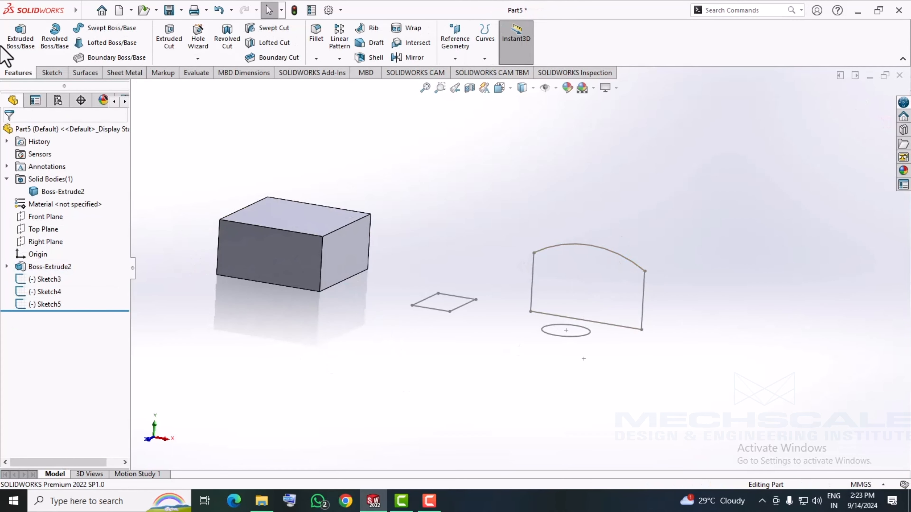
left_click(21, 35)
left_click(573, 245)
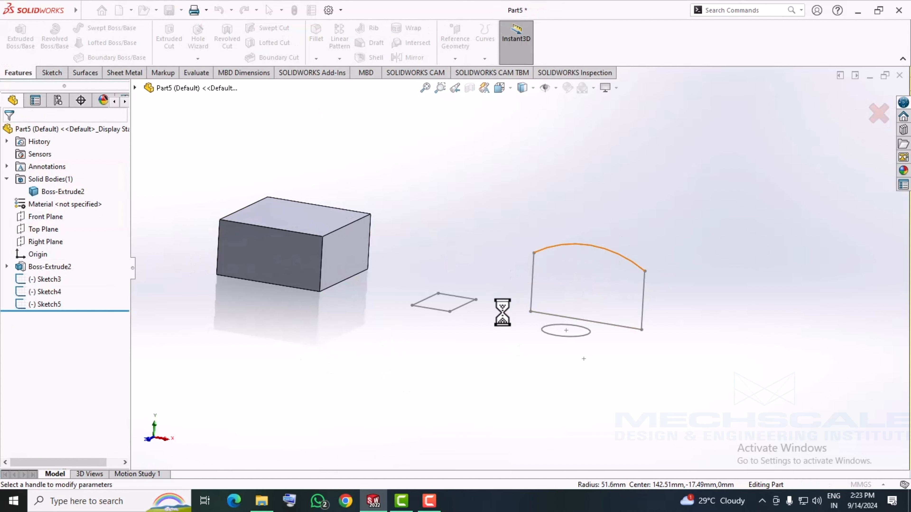
left_click(9, 132)
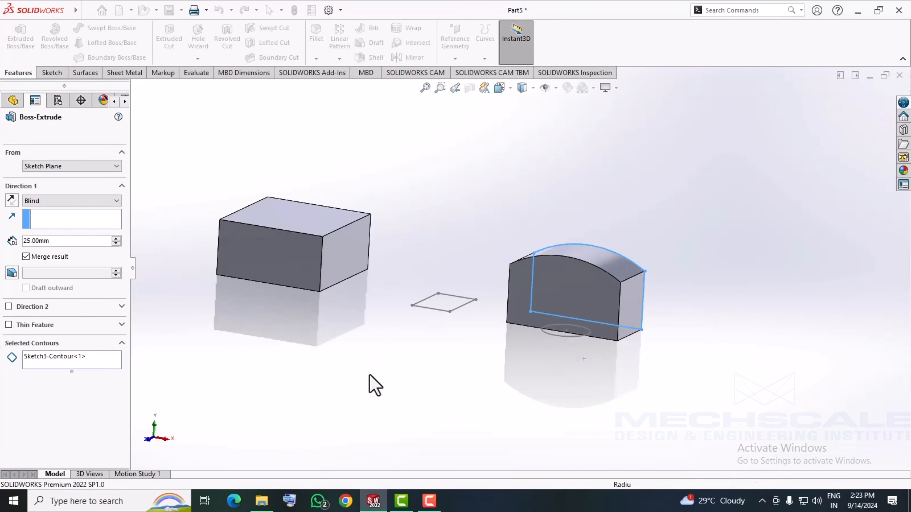
- Extrude the small rectangle with the Up To Vertex end condition, ending at the arched block's upper front corner nearest the rectangle
middle_click_drag(372, 380, 393, 373)
scroll(459, 291, "down", 3)
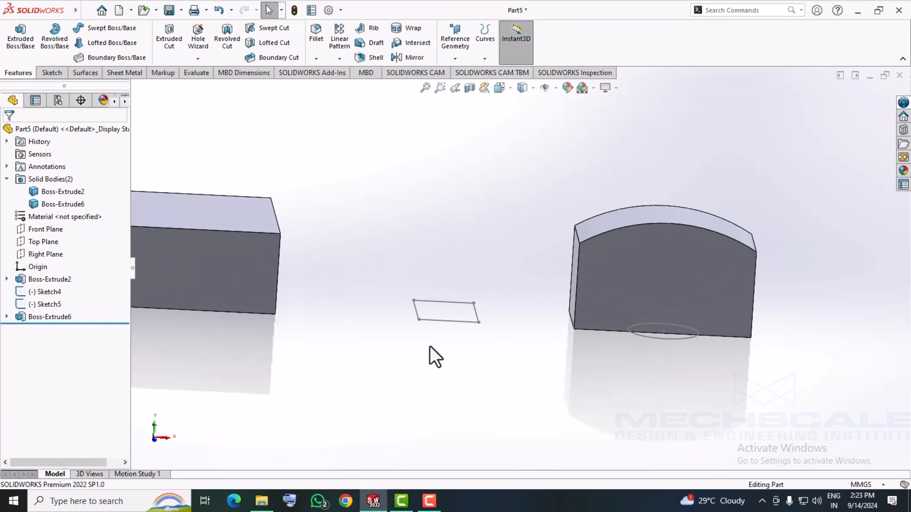
left_click(25, 39)
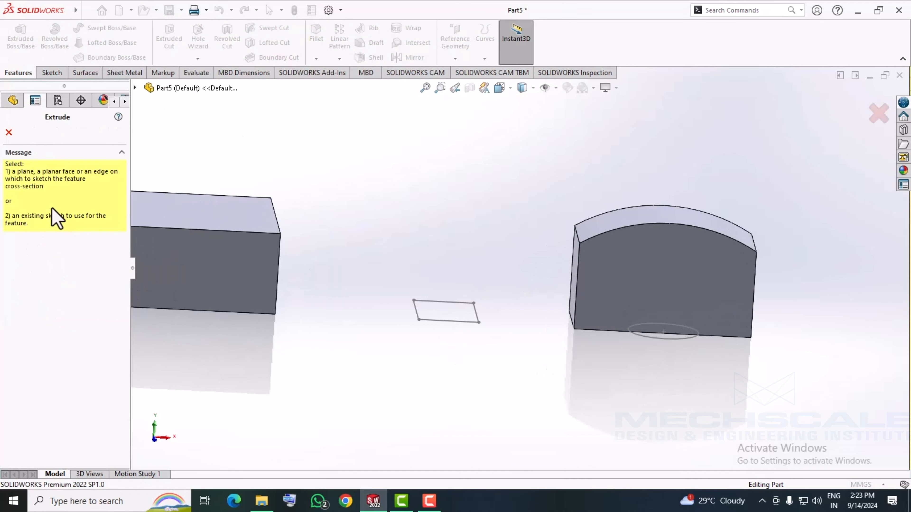
left_click(439, 320)
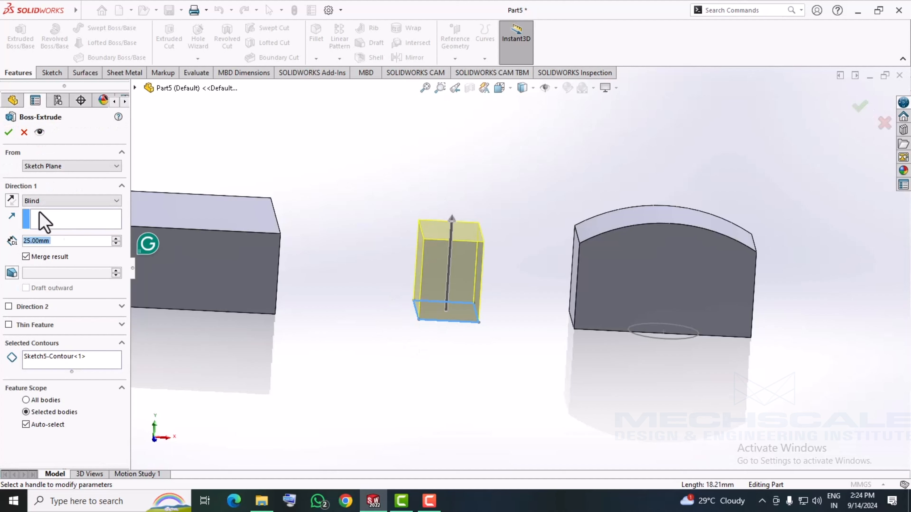
left_click(36, 201)
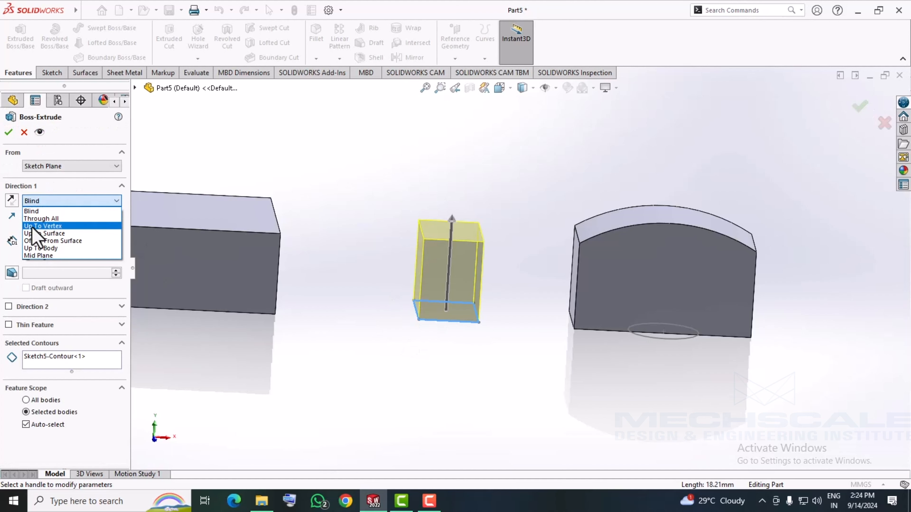
left_click(48, 226)
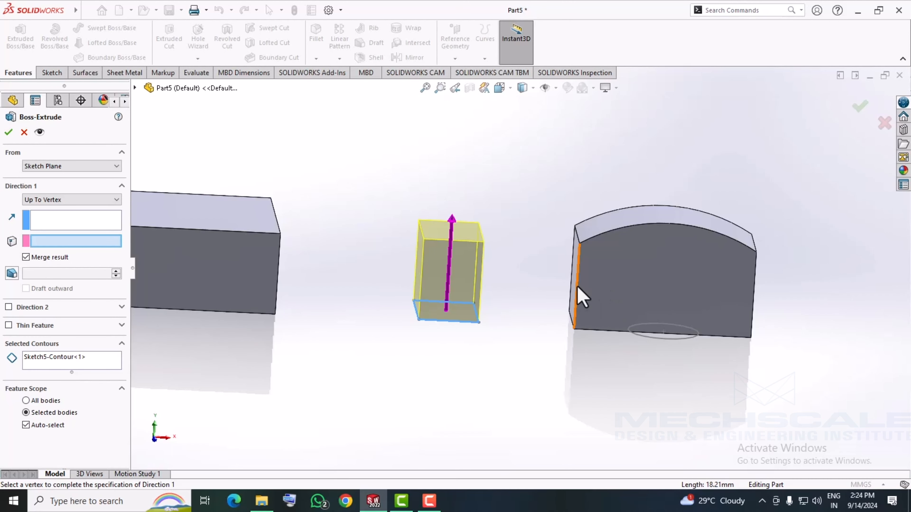
middle_click_drag(578, 289, 565, 241)
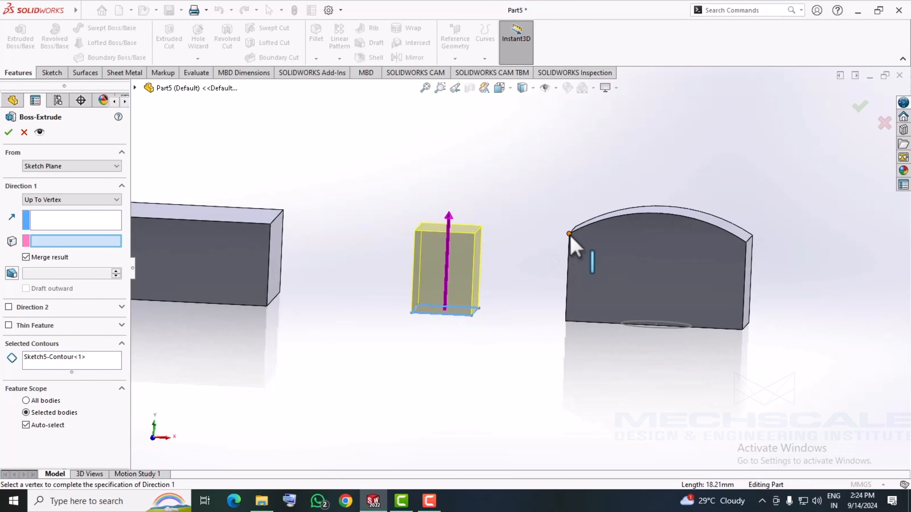
left_click(570, 234)
mouse_move(485, 326)
middle_mouse_down()
mouse_move(468, 327)
mouse_move(487, 320)
middle_mouse_up()
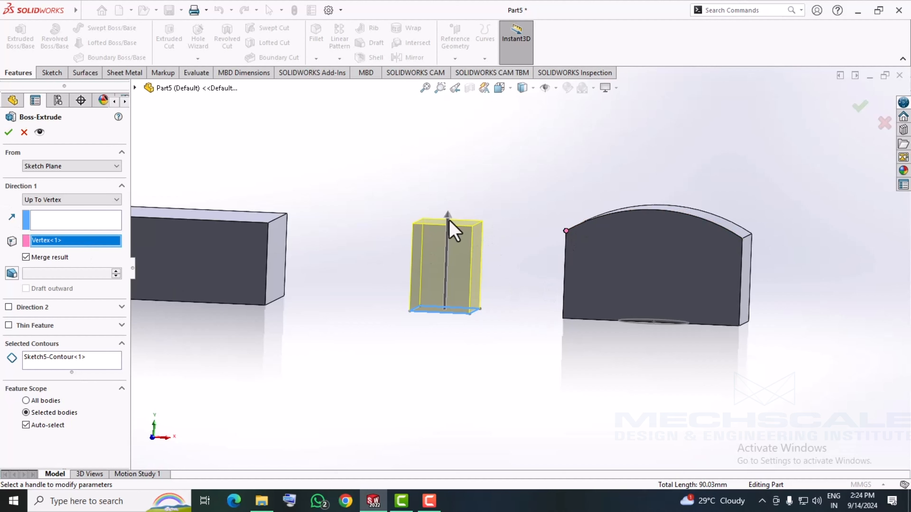
left_click(9, 132)
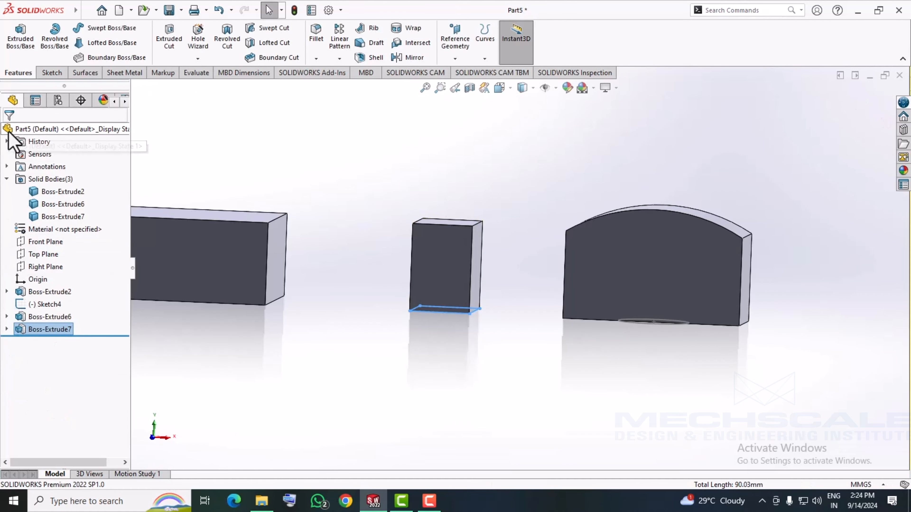
middle_click_drag(372, 382, 385, 354)
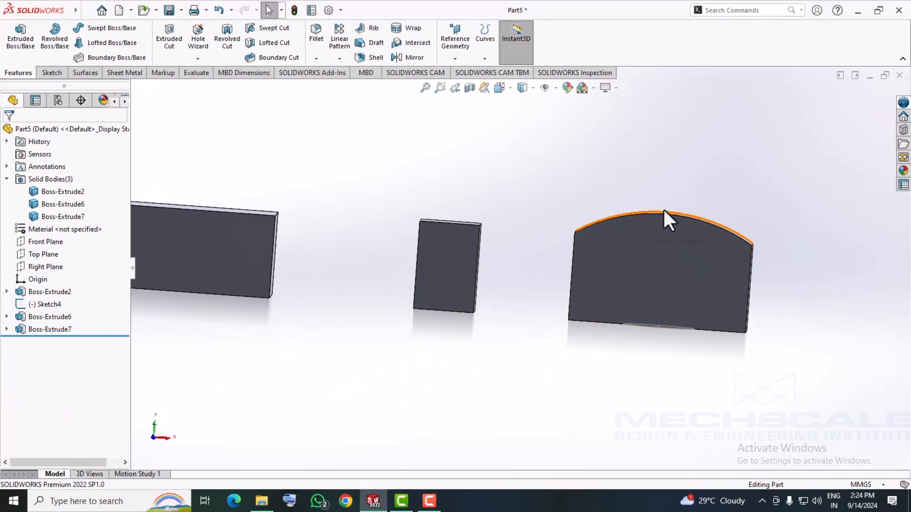
key("space")
left_click(484, 336)
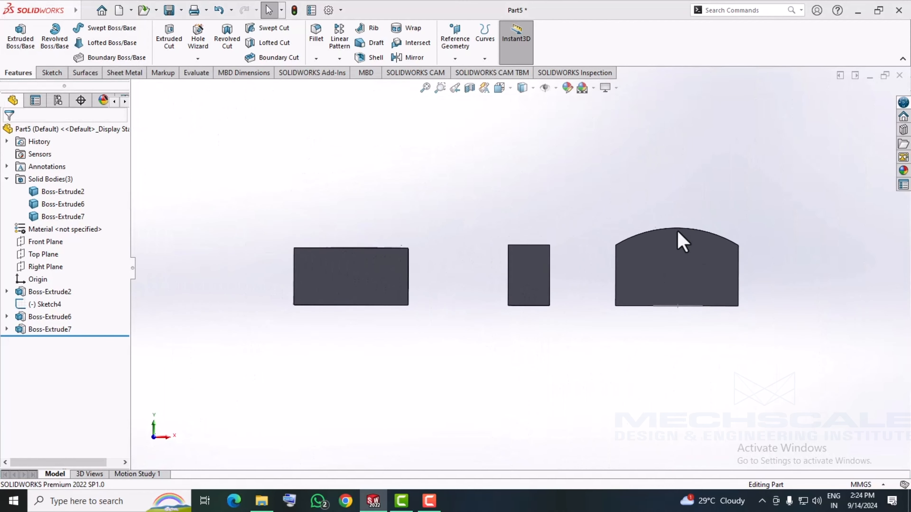
scroll(681, 242, "down", 5)
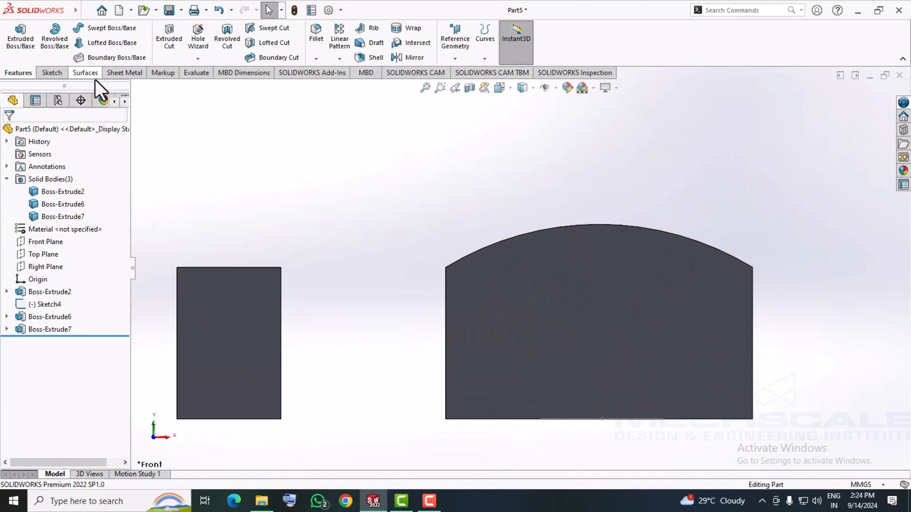
right_click(577, 301)
left_click(606, 225)
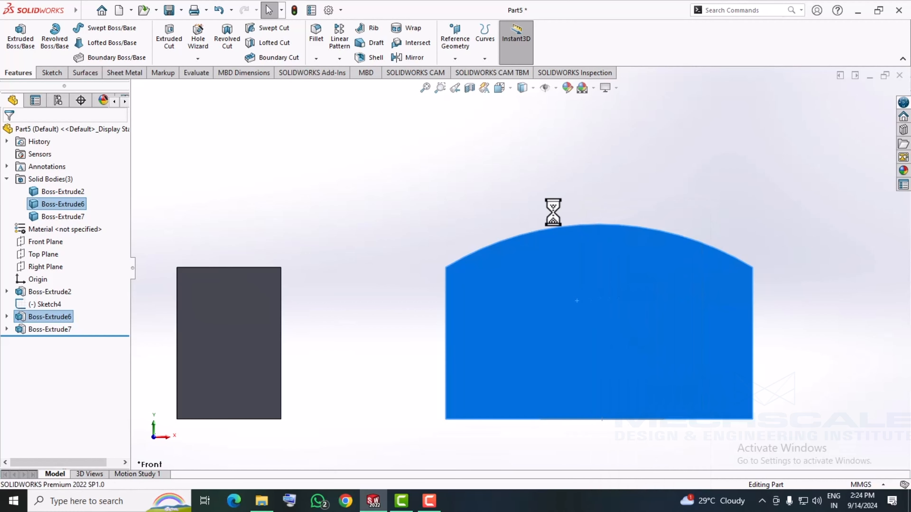
scroll(681, 153, "down", 3)
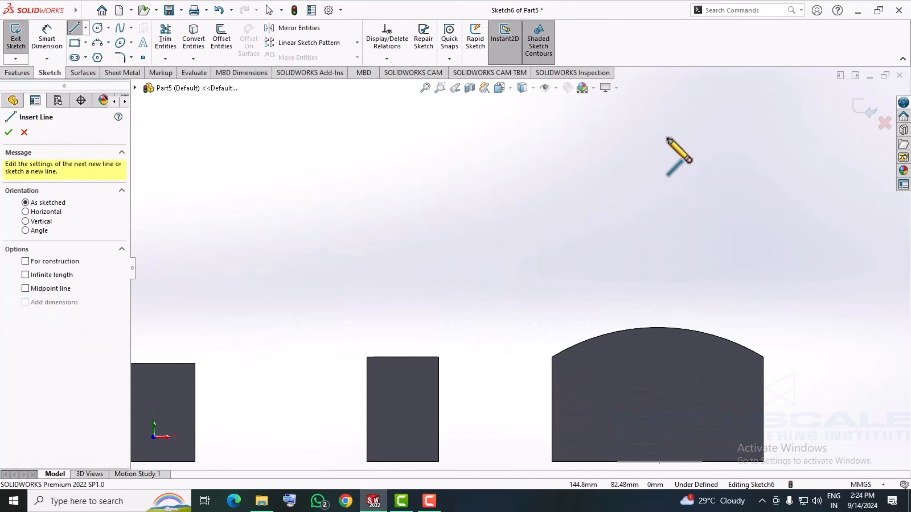
scroll(654, 398, "up", 3)
left_click(599, 379)
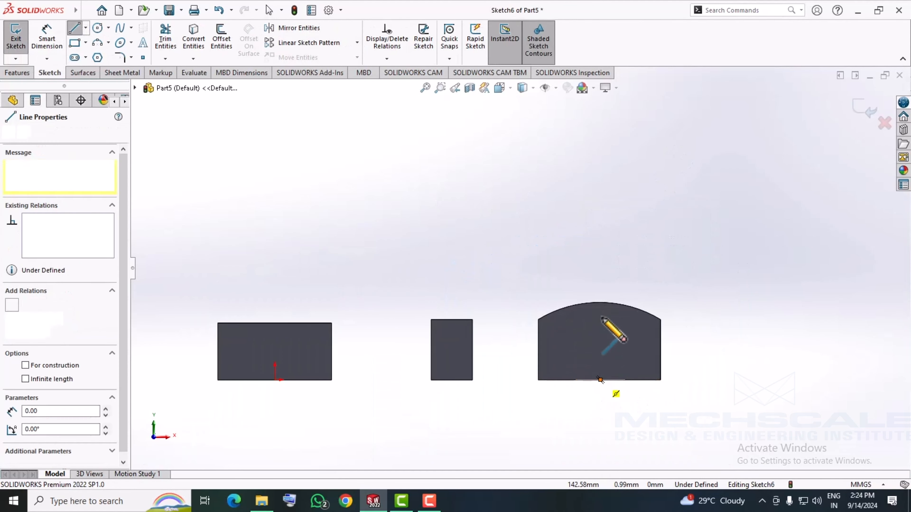
left_click(603, 302)
key("Escape")
left_click(885, 124)
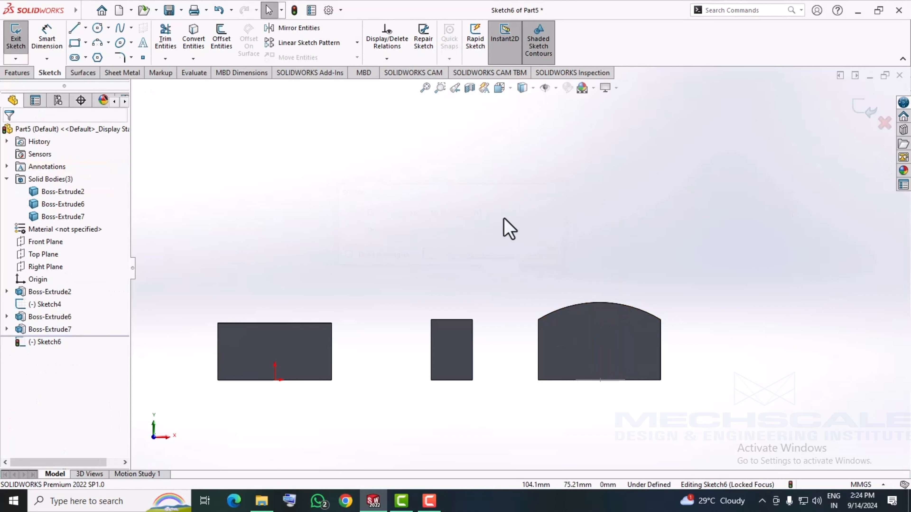
left_click(884, 123)
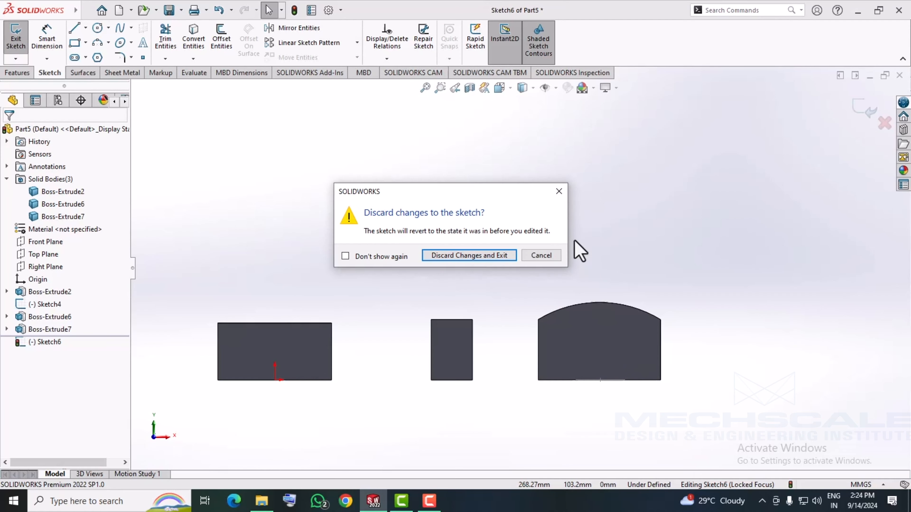
left_click(478, 256)
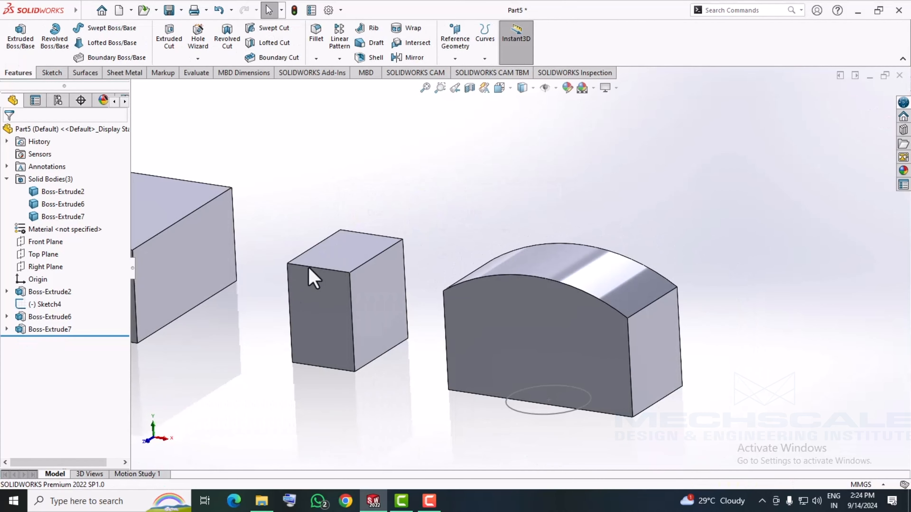
- Edit the small rectangular block's extrusion and change its Direction 1 end condition to Through All
right_click(52, 331)
left_click(69, 241)
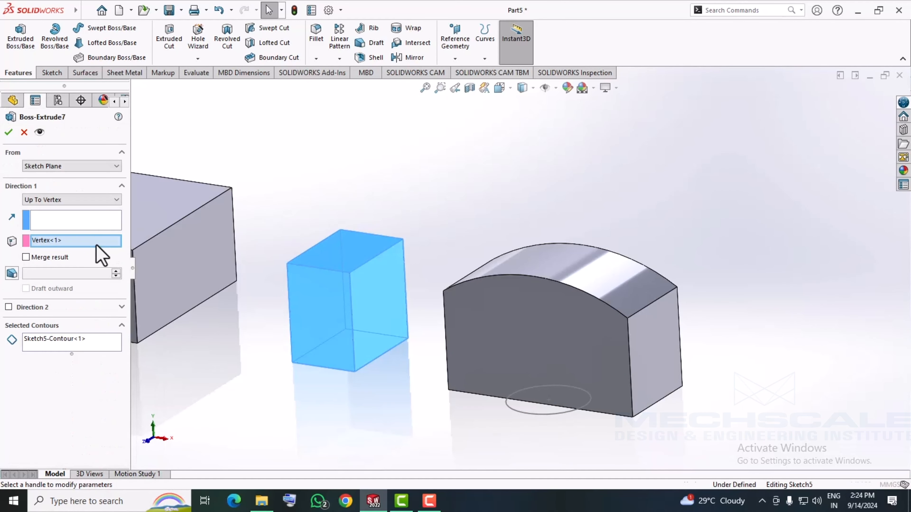
left_click(56, 199)
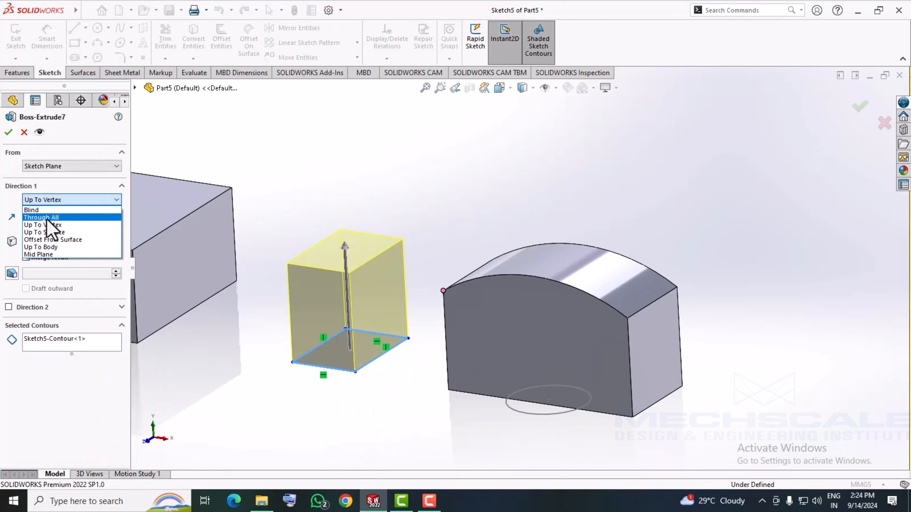
left_click(47, 217)
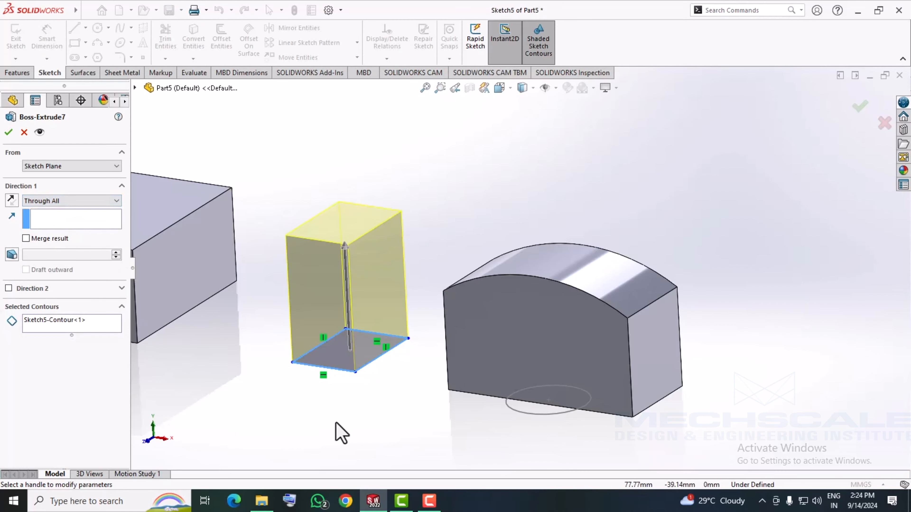
middle_click_drag(335, 431, 400, 407)
scroll(400, 406, "up", 3)
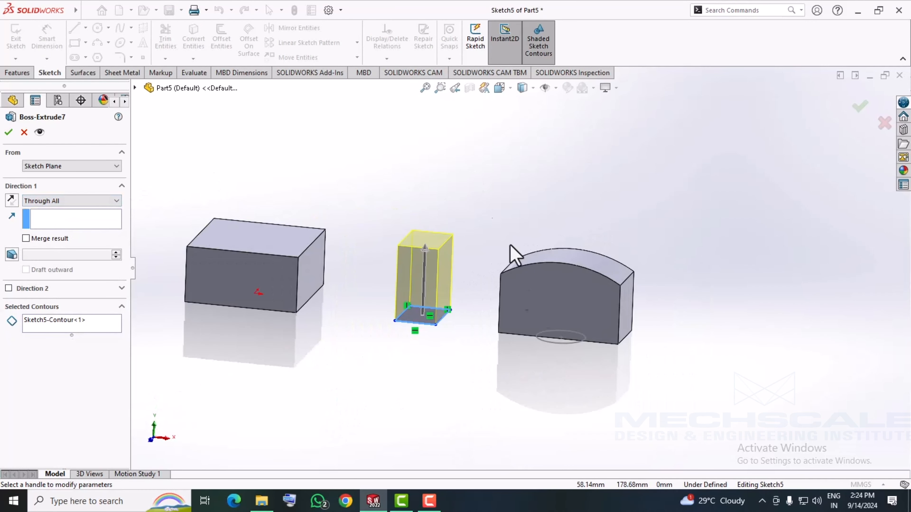
middle_click_drag(341, 332, 368, 322)
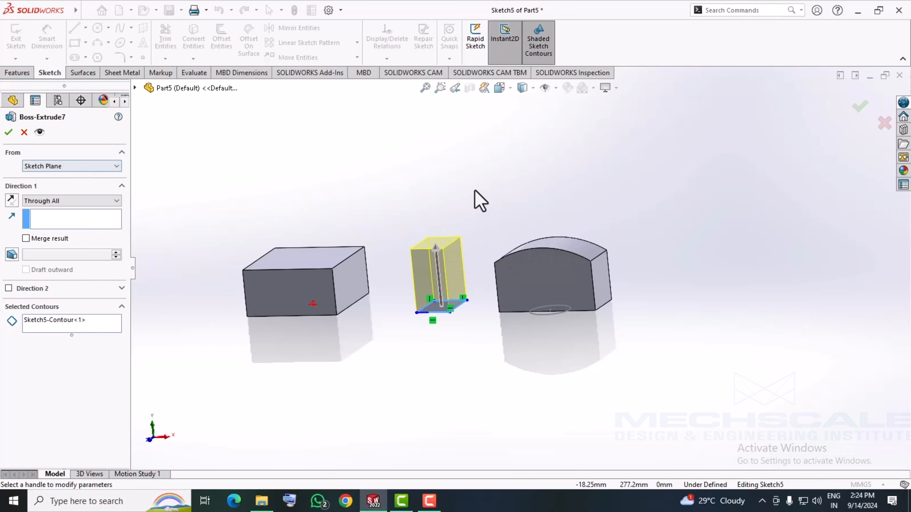
- Try to change the small rectangular block's end condition to Up To Surface, ending at the arched block's curved top face, and leave the edit
left_click(58, 201)
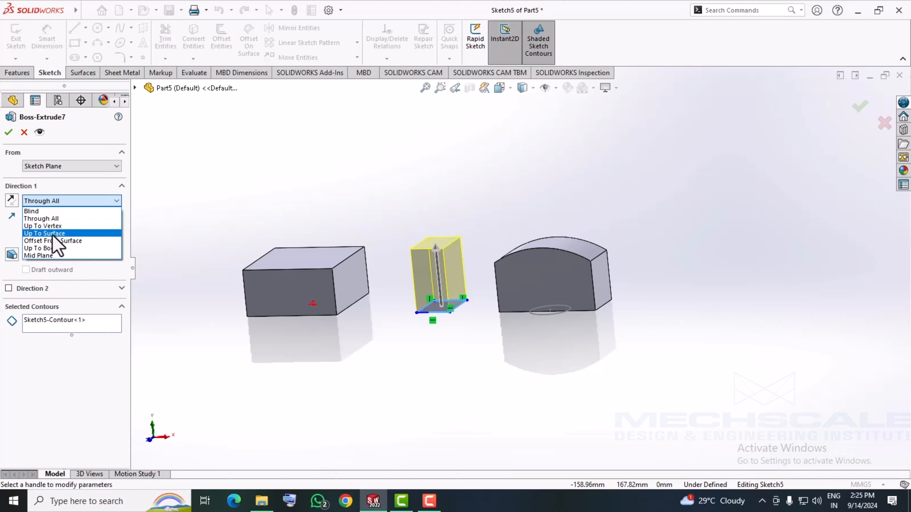
left_click(52, 235)
mouse_move(335, 374)
middle_mouse_down()
mouse_move(337, 362)
mouse_move(346, 385)
middle_mouse_up()
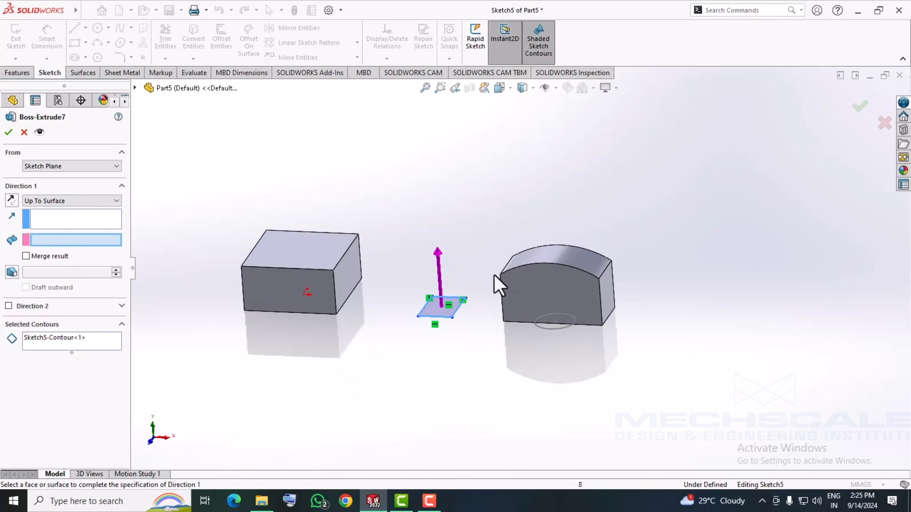
left_click(561, 257)
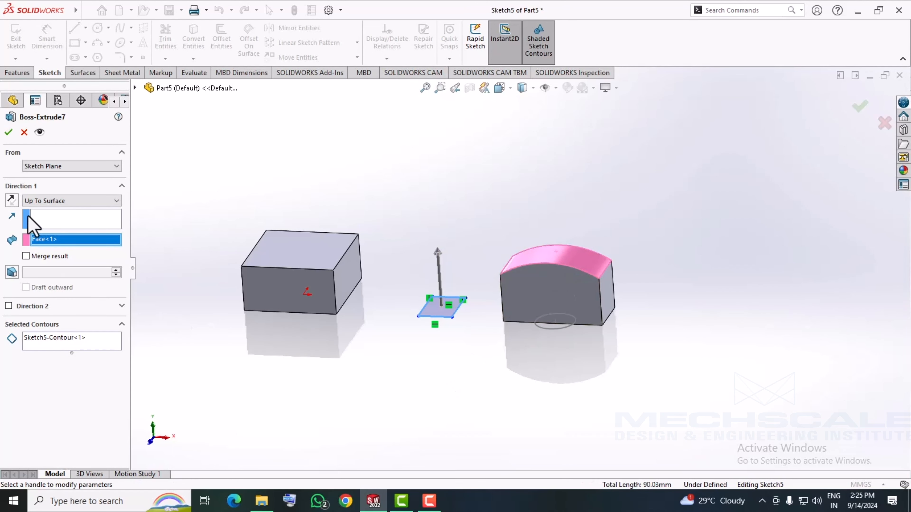
left_click(8, 133)
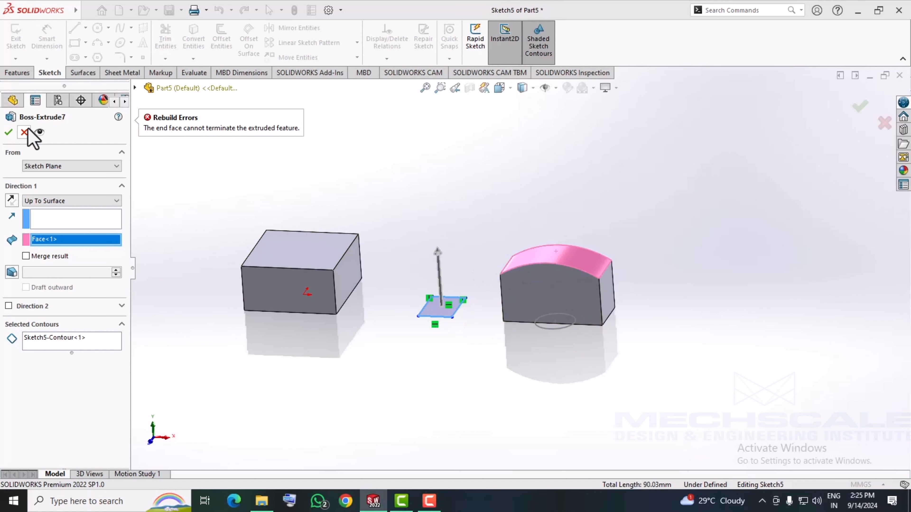
left_click(9, 132)
mouse_move(421, 360)
middle_mouse_down()
mouse_move(387, 359)
mouse_move(393, 415)
middle_mouse_up()
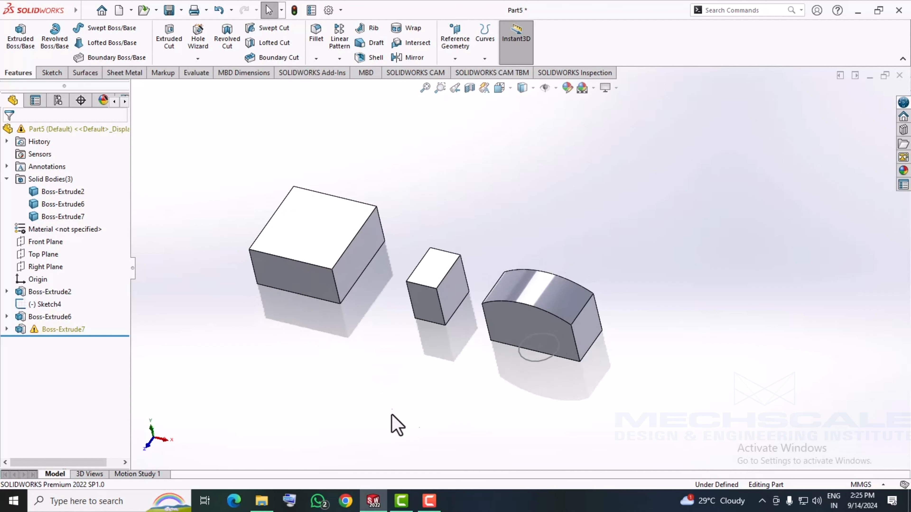
- Enlarge the circle sketch at the arched block's base so it extends past the block's front and back
middle_click_drag(493, 380, 496, 392)
scroll(539, 365, "down", 1)
double_click(541, 355)
mouse_move(536, 376)
left_mouse_down()
mouse_move(533, 391)
mouse_move(565, 397)
left_mouse_up()
mouse_move(565, 397)
middle_mouse_down()
mouse_move(526, 299)
mouse_move(488, 295)
mouse_move(437, 341)
middle_mouse_up()
left_click(437, 342)
mouse_move(549, 285)
middle_mouse_down()
mouse_move(496, 268)
mouse_move(583, 234)
middle_mouse_up()
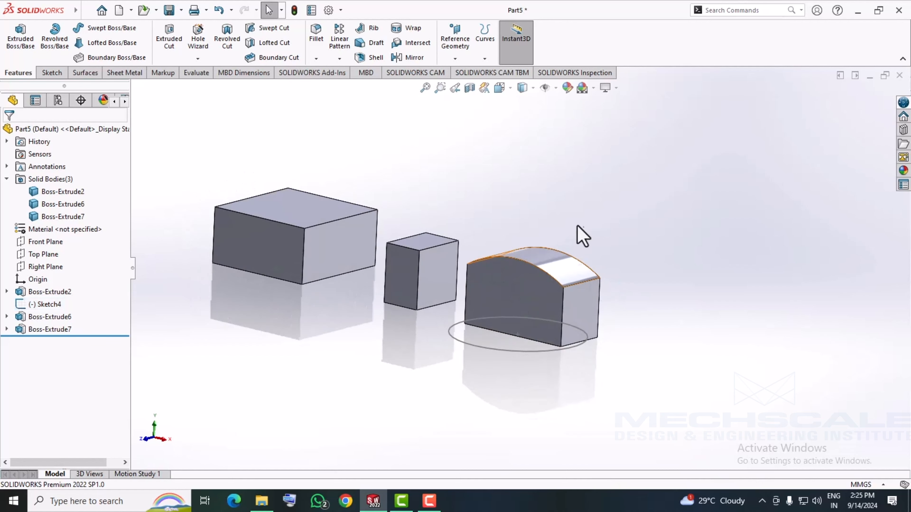
- Extrude the enlarged circle with the Up To Surface end condition, ending at the arched block's curved top face
left_click(21, 36)
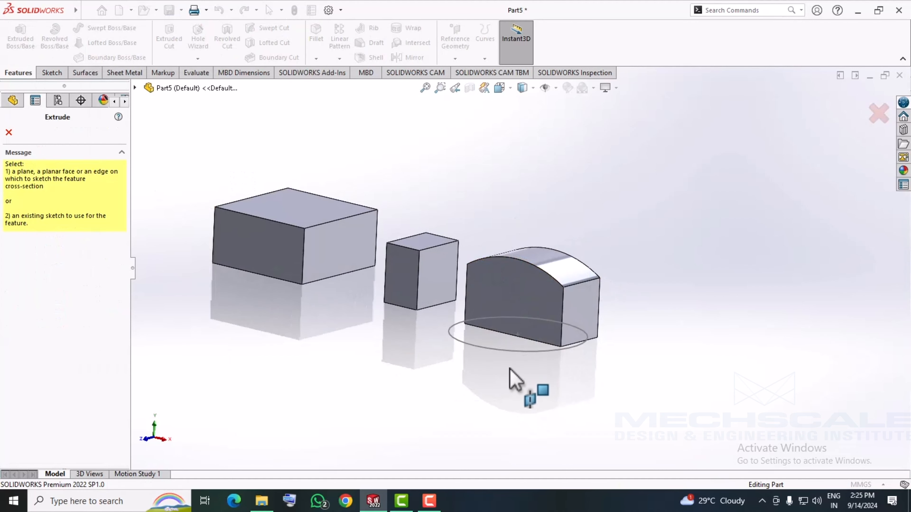
left_click(499, 350)
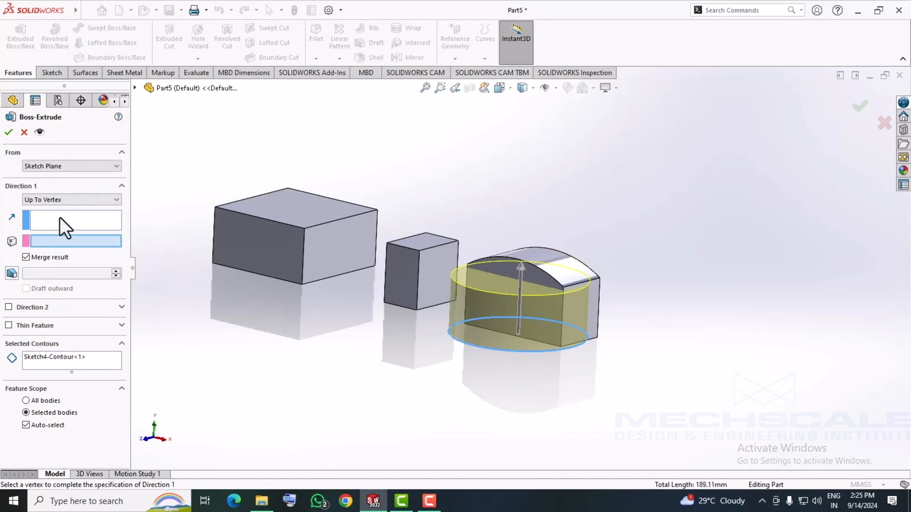
left_click(96, 201)
left_click(54, 245)
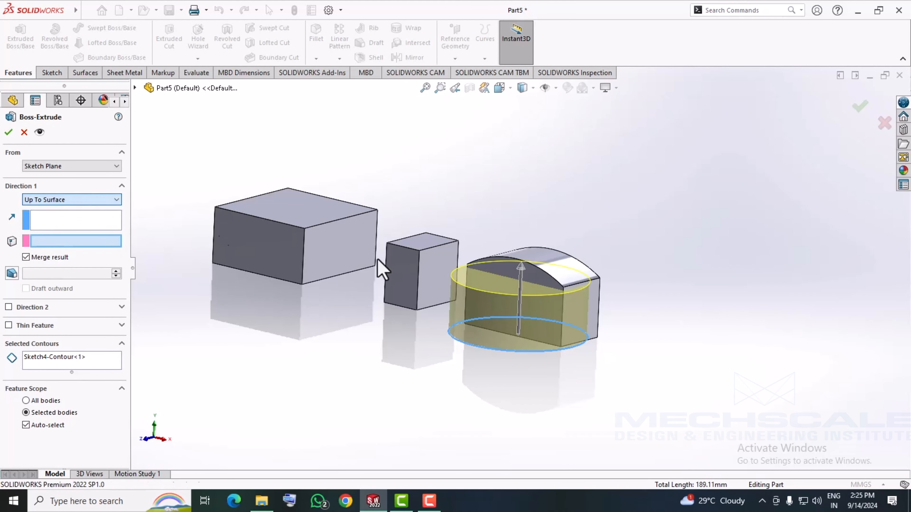
left_click(533, 265)
middle_click_drag(341, 323, 355, 362)
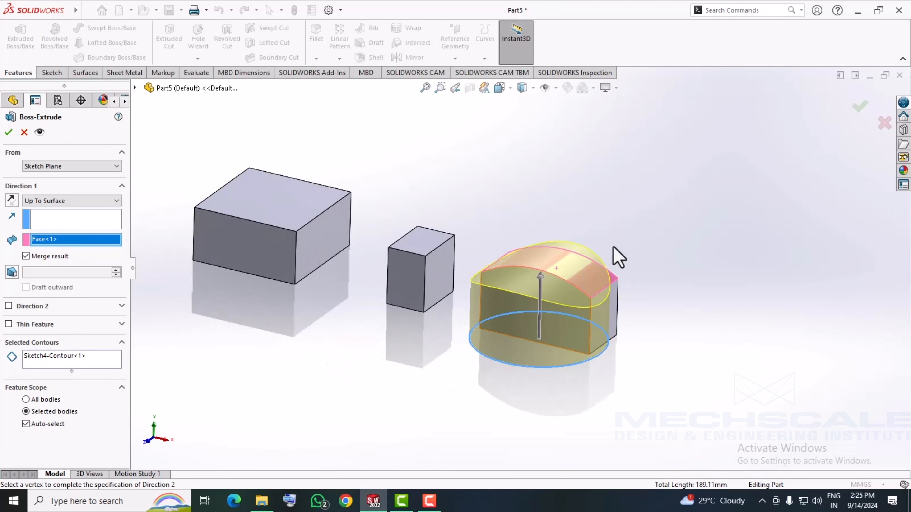
left_click(9, 133)
middle_click_drag(390, 409, 398, 359)
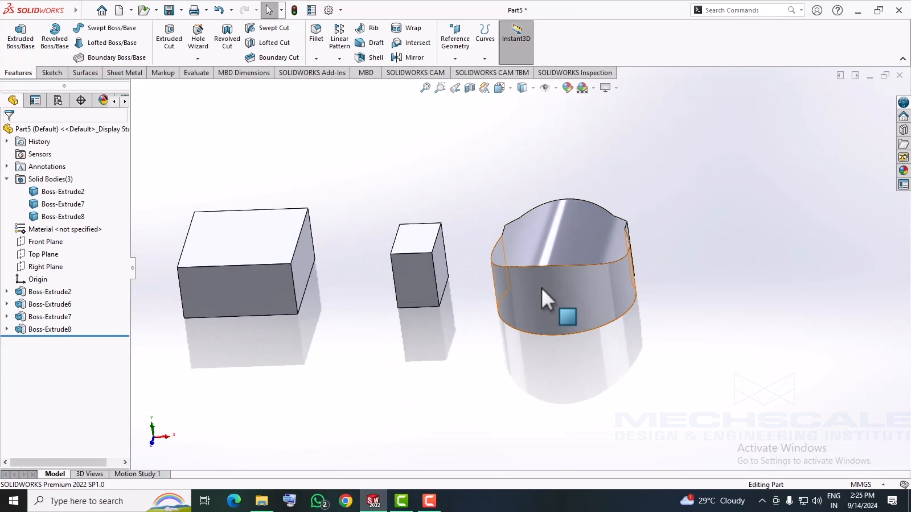
middle_click_drag(553, 264, 498, 305)
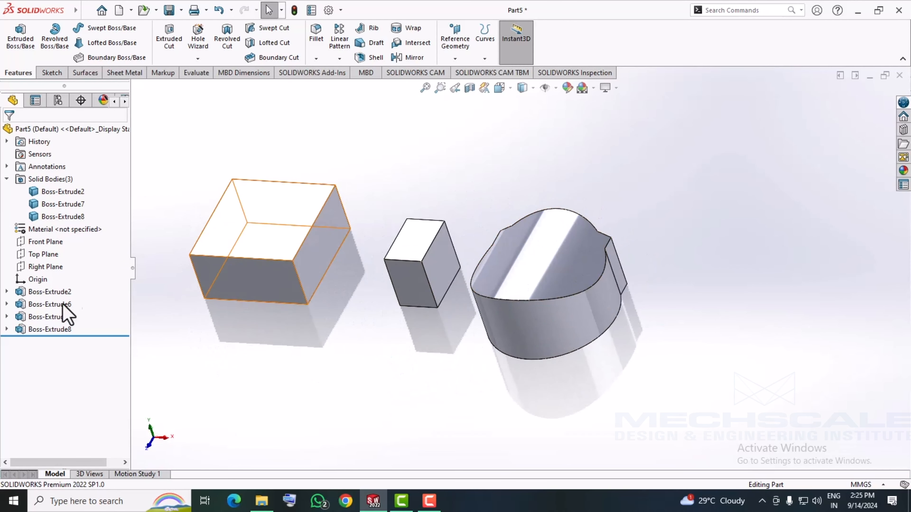
- Delete the circular extrusion around the arched block, keeping its circle sketch
right_click(41, 332)
left_click(74, 338)
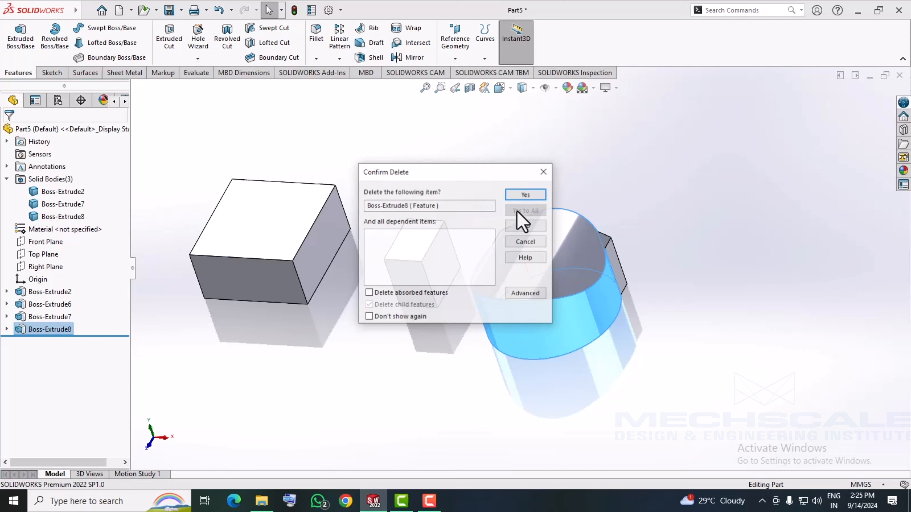
left_click(541, 190)
middle_click_drag(314, 363, 344, 315)
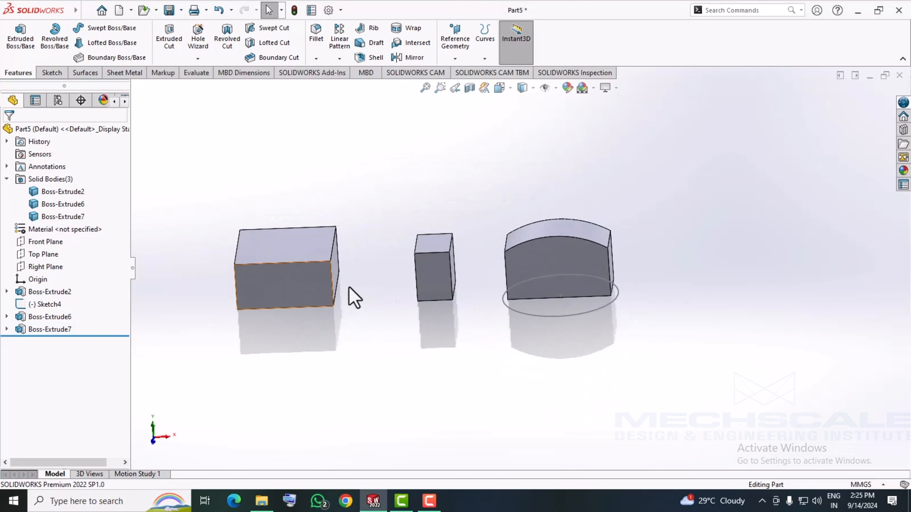
- Delete the small rectangular block's extrusion between the two larger blocks, keeping its sketch
right_click(61, 330)
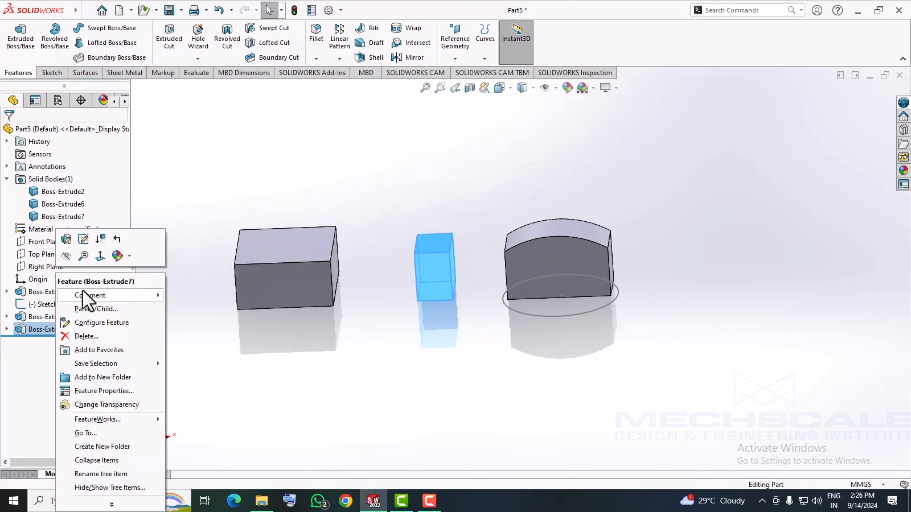
left_click(81, 343)
left_click(524, 195)
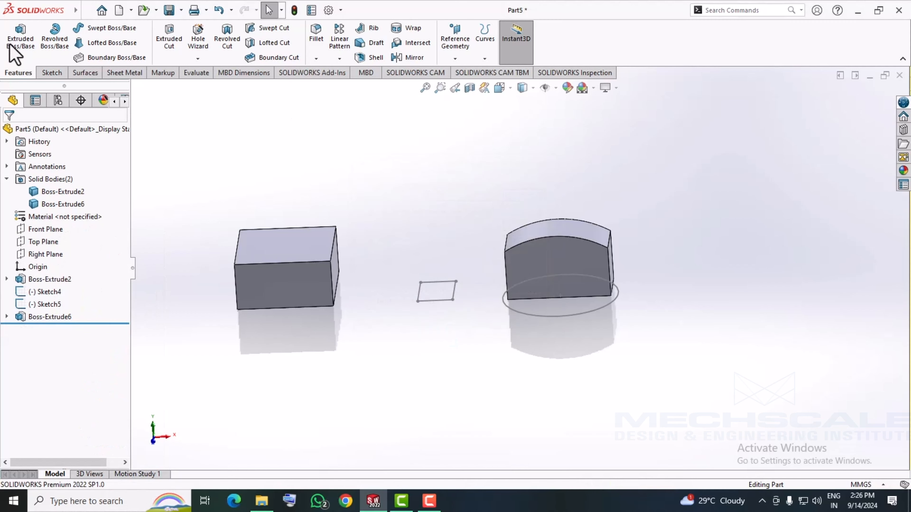
- Try to extrude the small rectangle with Offset From Surface, 25 mm from the arched block's curved top face
left_click(432, 301)
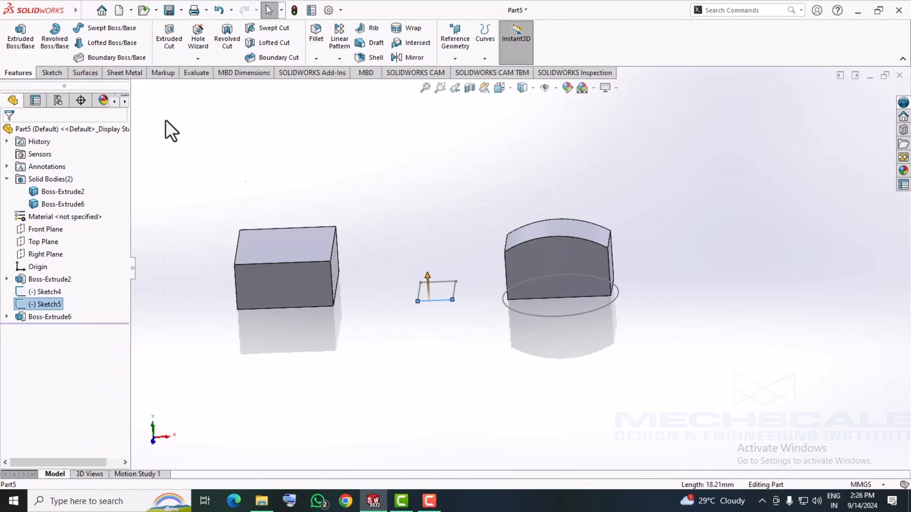
left_click(10, 44)
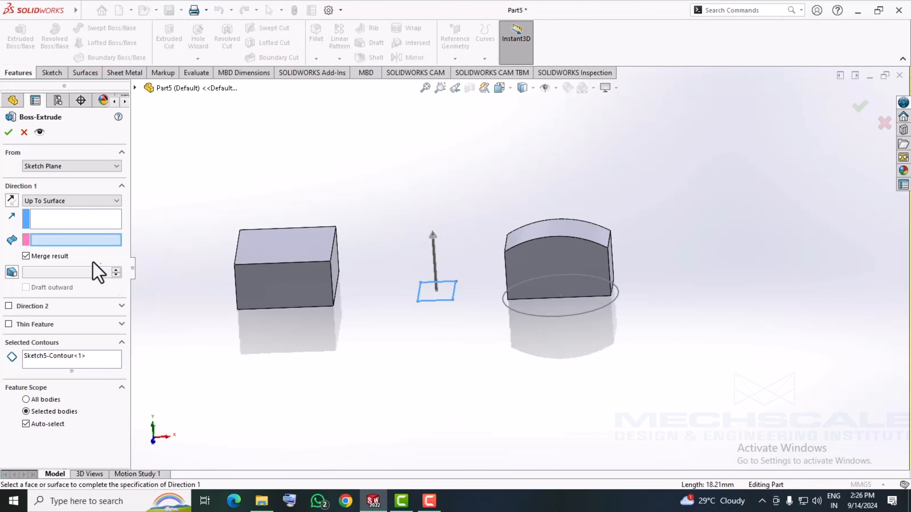
left_click(84, 203)
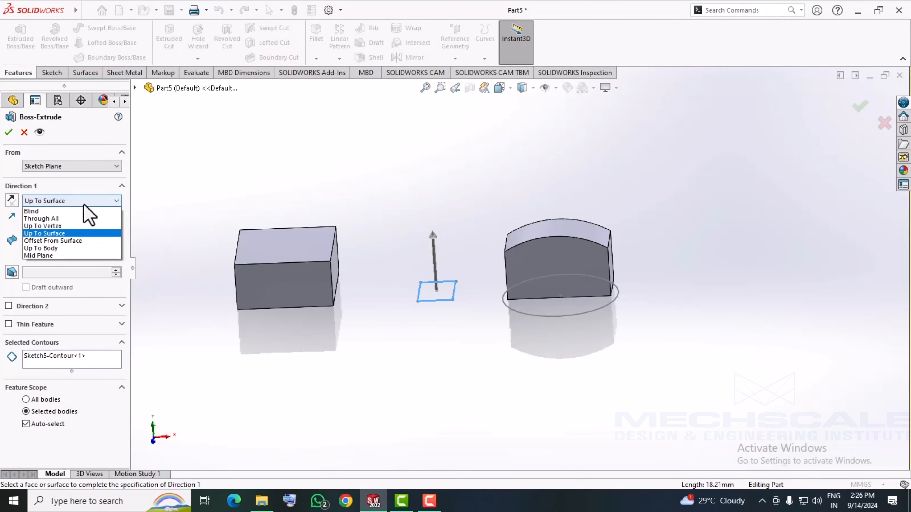
left_click(67, 241)
middle_click_drag(350, 423, 327, 398)
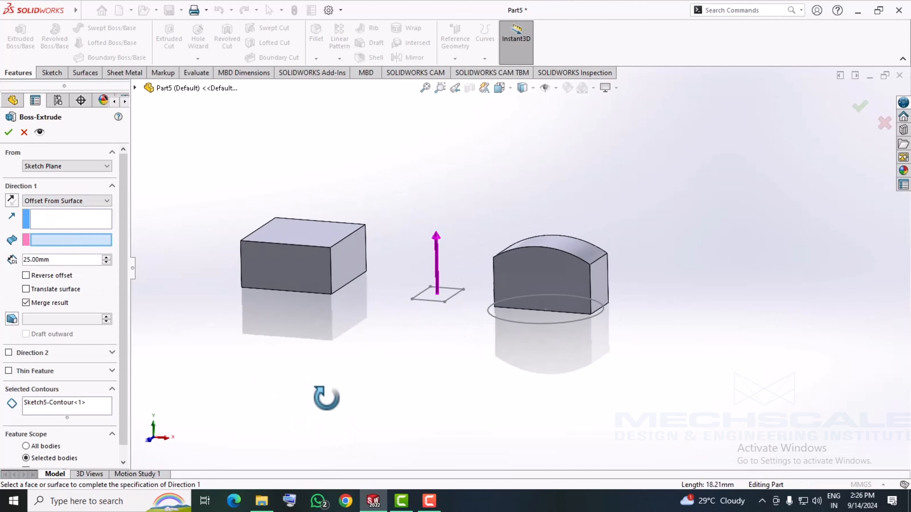
left_click(585, 253)
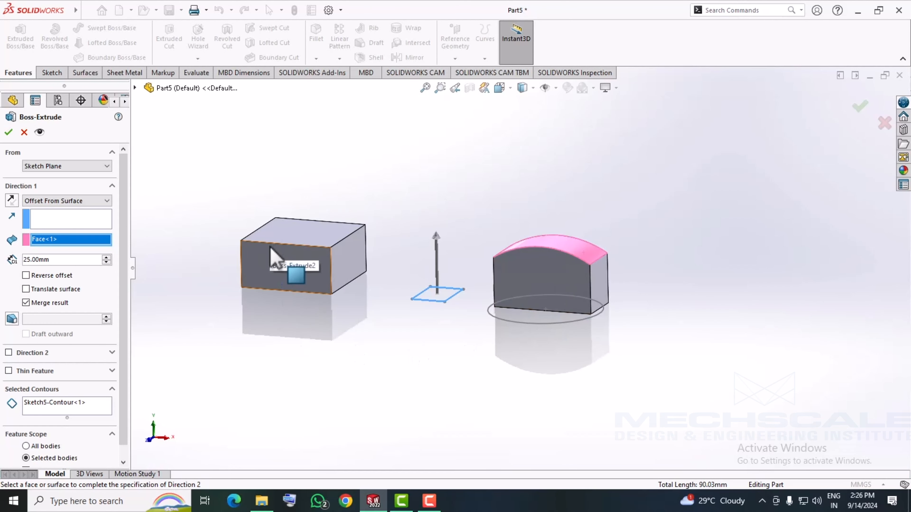
left_click_drag(68, 261, 5, 257)
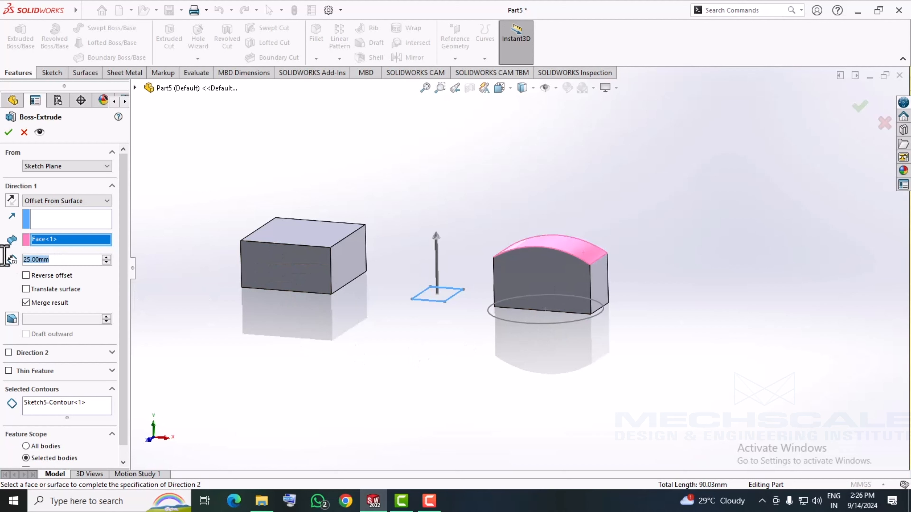
left_click(10, 133)
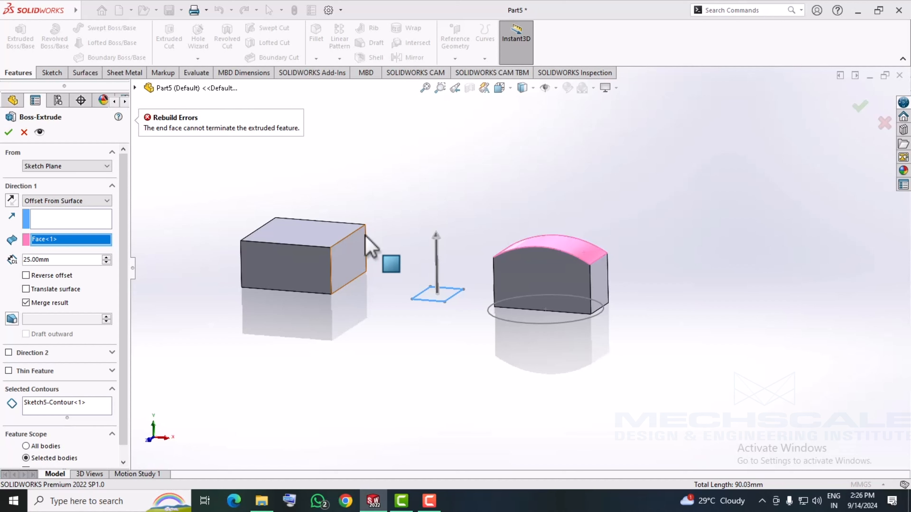
- Replace the offset reference with the square block's top face, try the extrusion with Merge result off, and cancel it
right_click(59, 240)
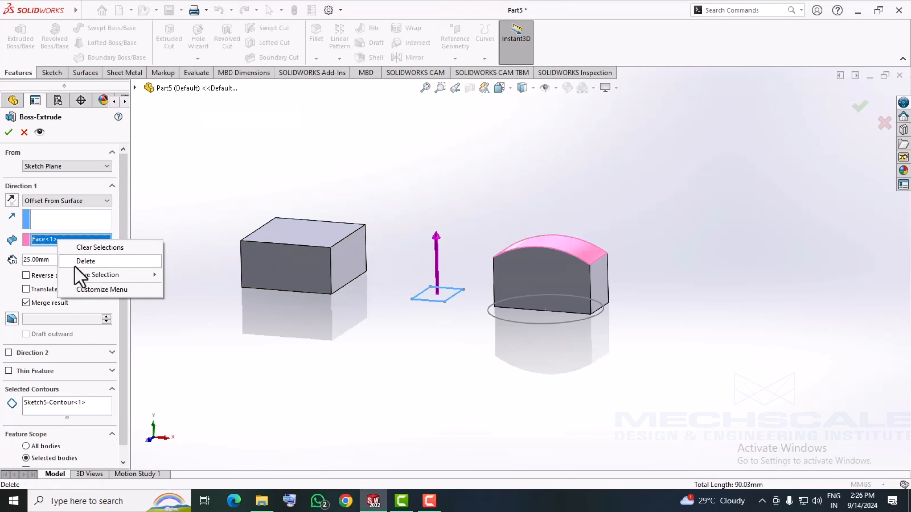
left_click(96, 246)
left_click(296, 233)
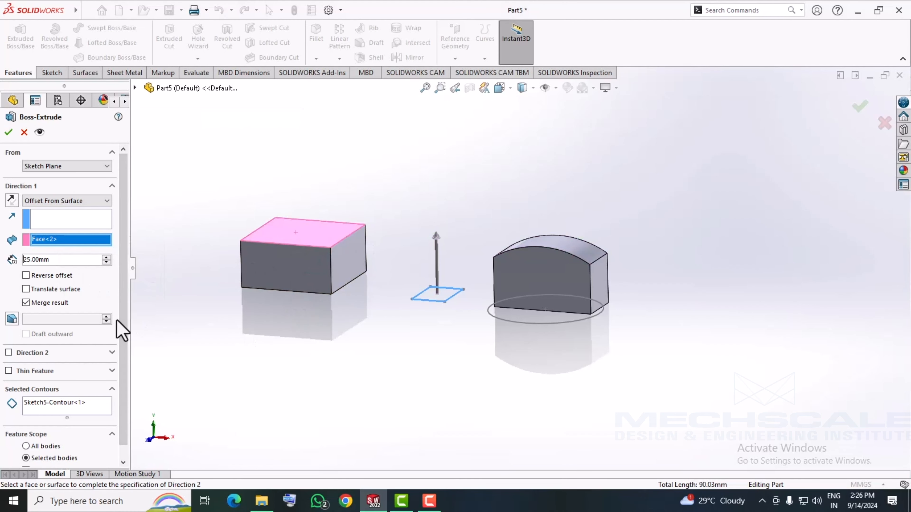
left_click(8, 133)
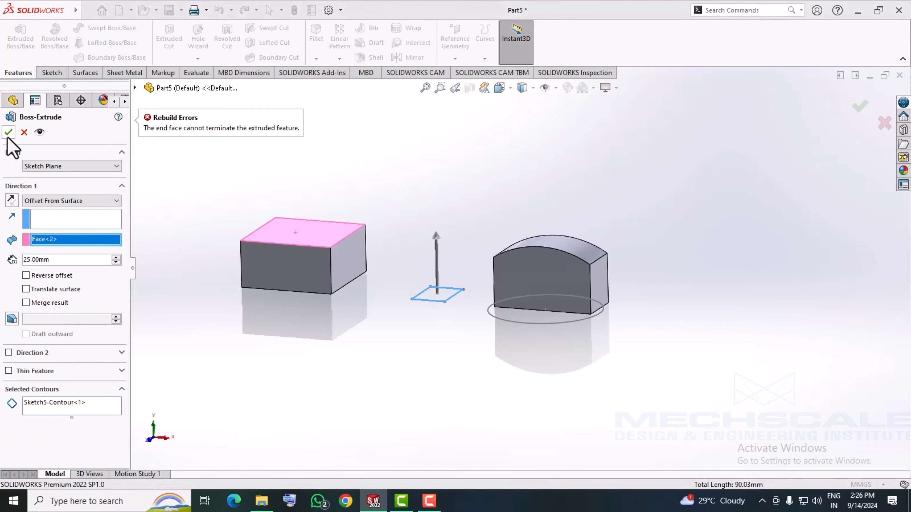
left_click(24, 133)
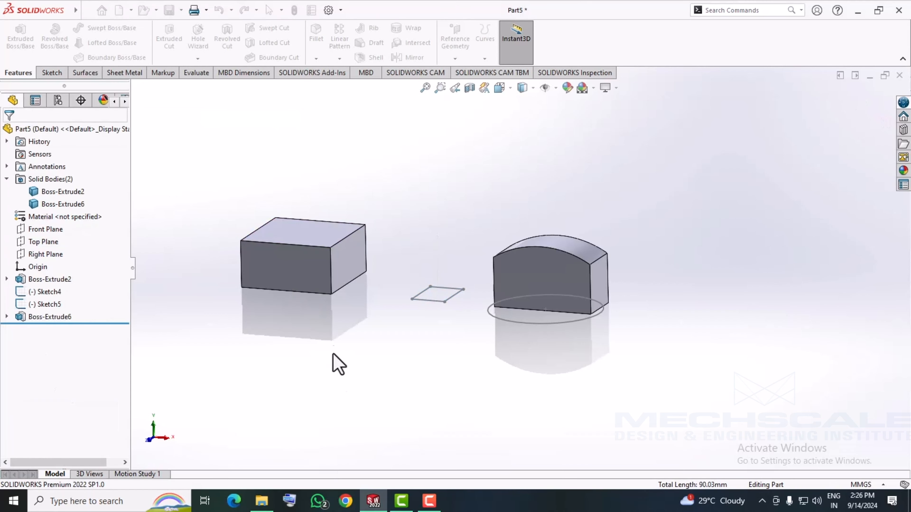
- Close the current part without saving it and create a new part
left_click(900, 76)
left_click(450, 271)
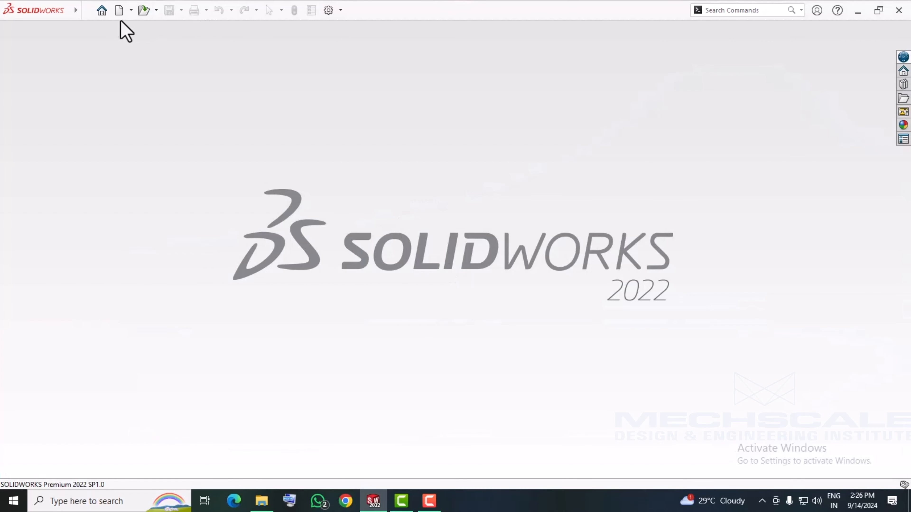
left_click(119, 10)
left_click(451, 440)
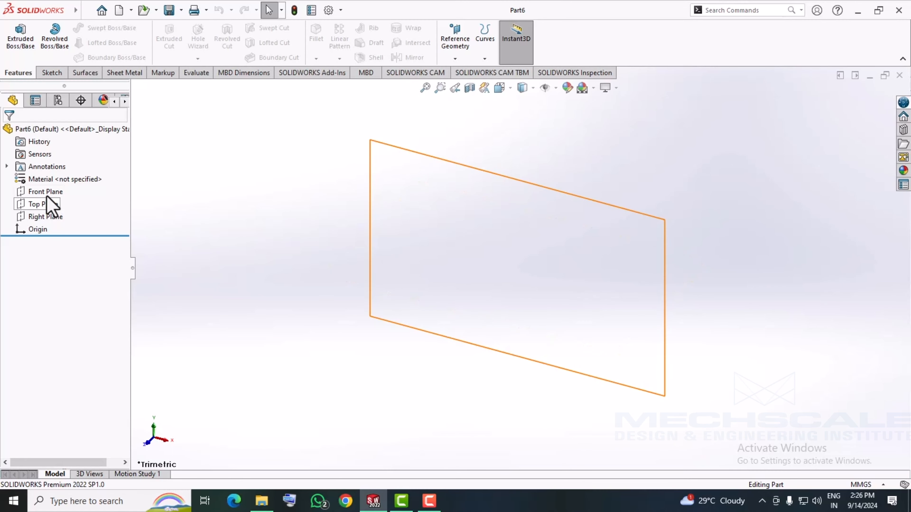
- Sketch a tall, narrow corner rectangle on the Front Plane with its lower-left corner at the origin
right_click(51, 192)
left_click(71, 179)
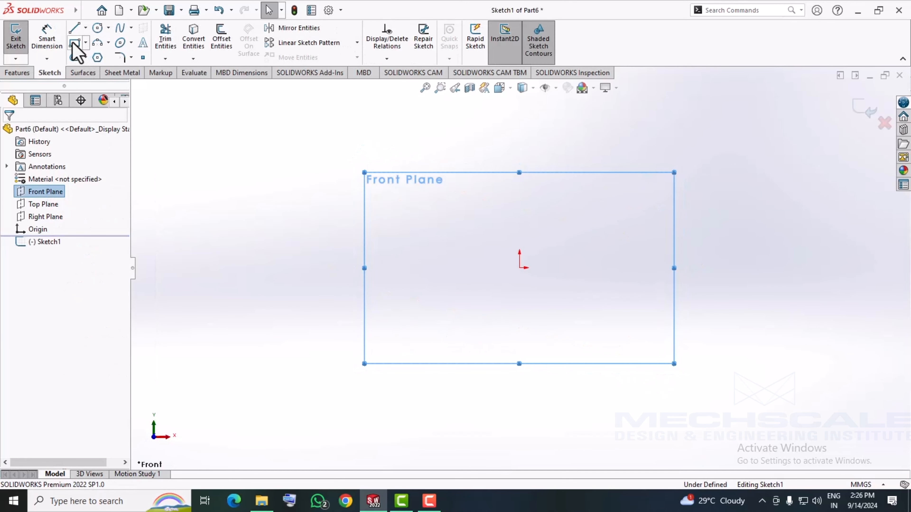
left_click(74, 43)
left_click(519, 268)
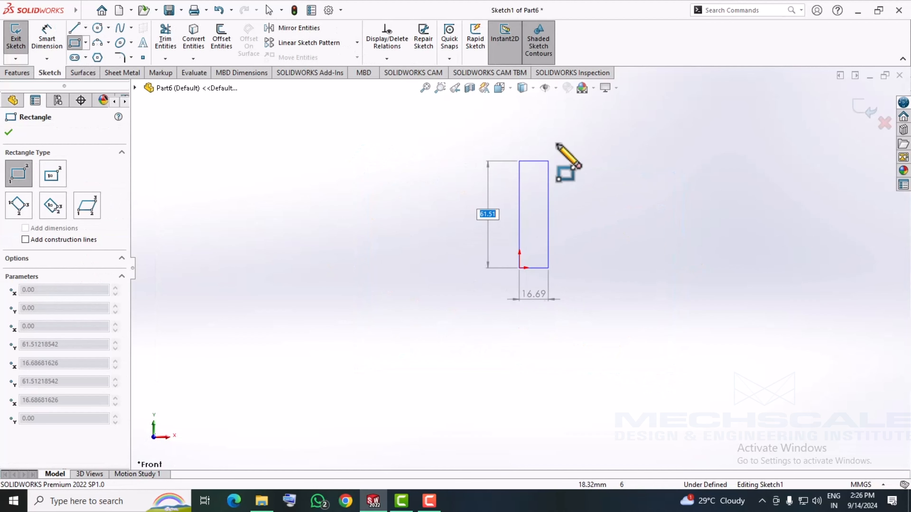
left_click(566, 119)
- Draw a slanted line about 35 mm long from the rectangle's upper-right corner down to its left edge
left_click(74, 28)
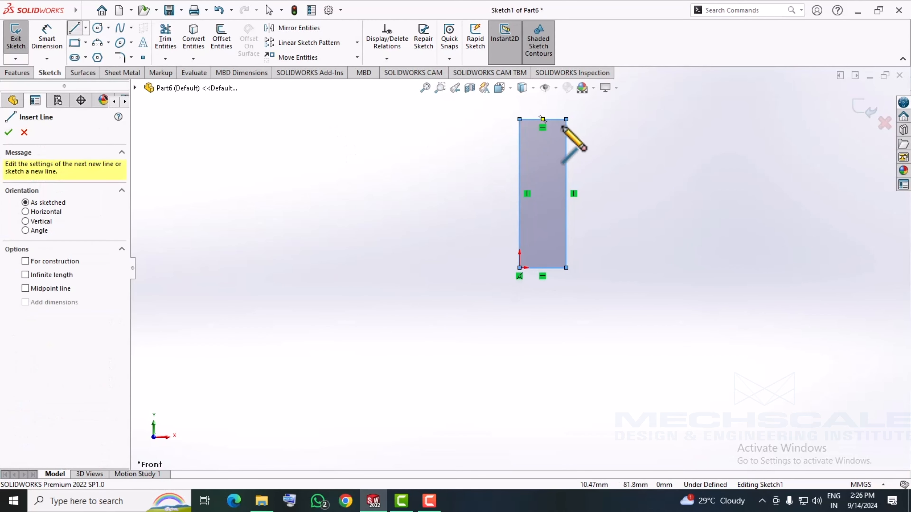
left_click(566, 119)
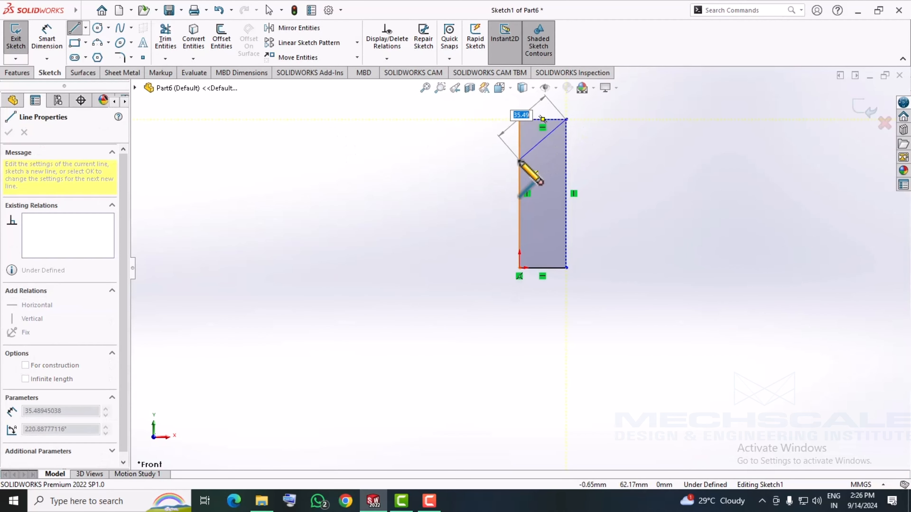
left_click(520, 160)
right_click(415, 165)
left_click(431, 177)
- Trim away the rectangle's top edge and the part of its left edge above the slanted line
scroll(523, 166, "up", 3)
scroll(527, 158, "down", 6)
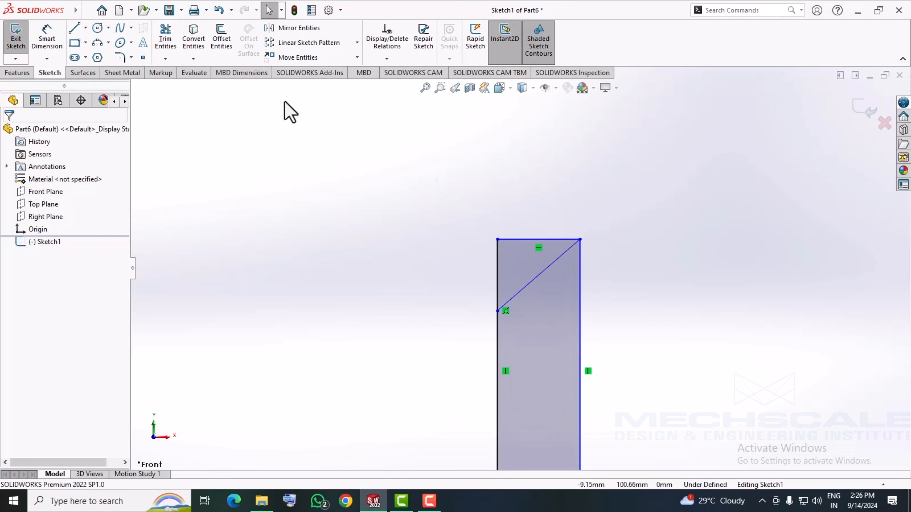
left_click(157, 37)
left_click_drag(475, 271, 557, 215)
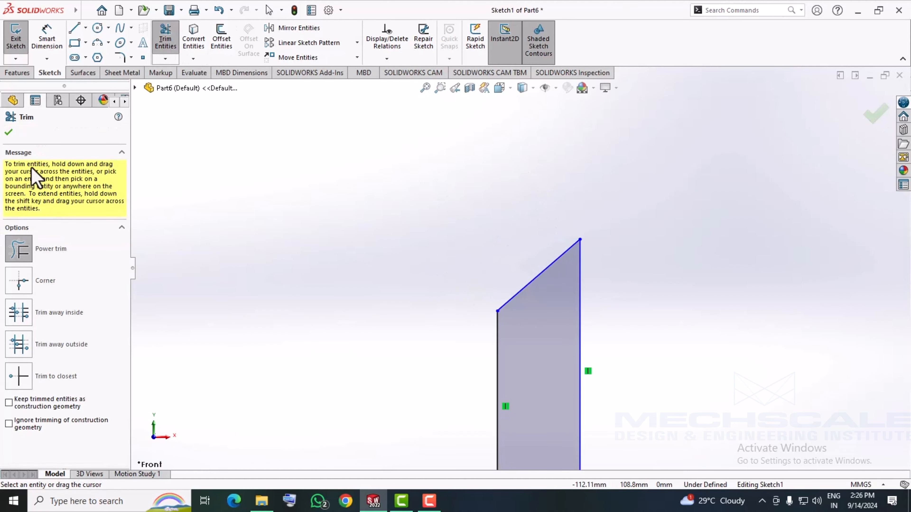
- Extrude the slanted-top profile as a Blind boss 41 mm deep
left_click(27, 72)
left_click(20, 36)
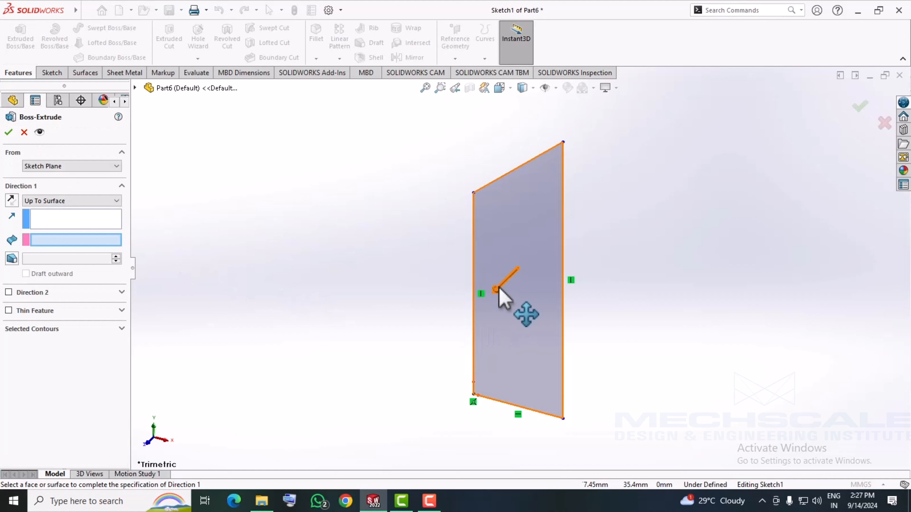
left_click(499, 292)
left_click(9, 132)
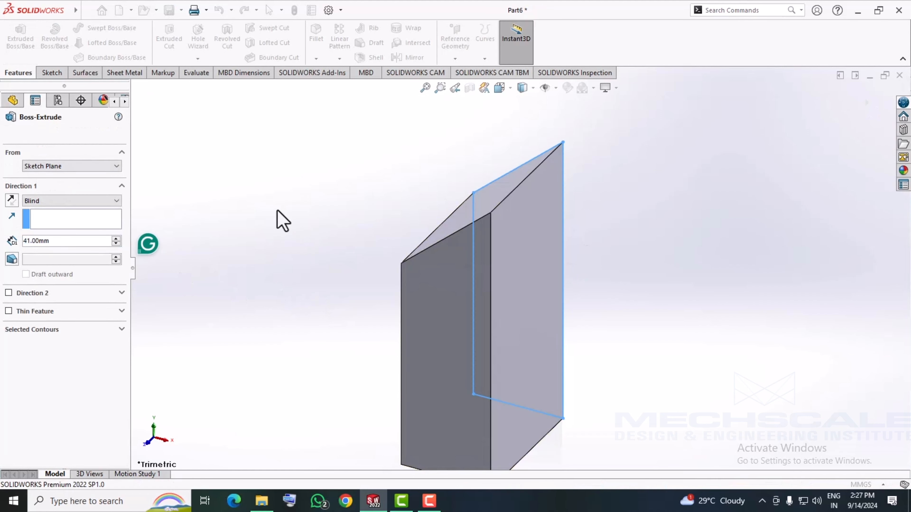
- Sketch a corner rectangle on the Top Plane, beside the block and separated from it by a gap, about as deep as the block
middle_click_drag(285, 240, 97, 260)
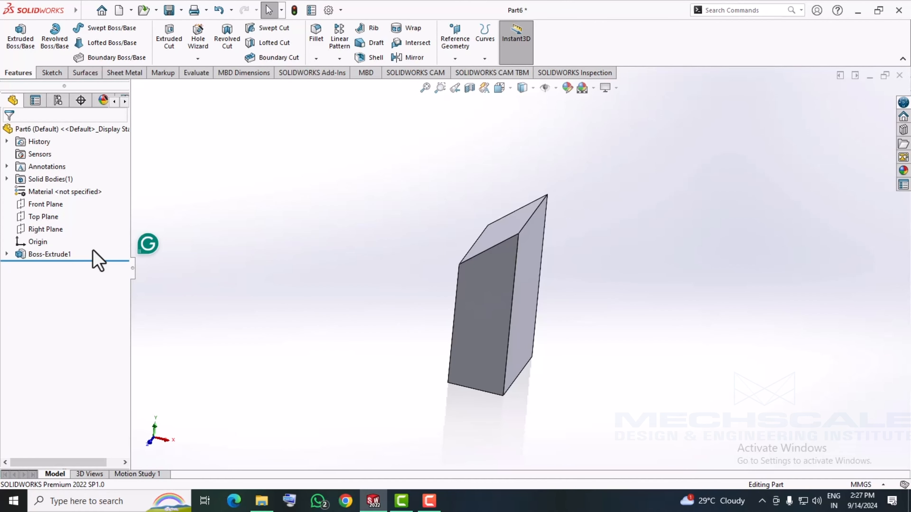
left_click(43, 216)
right_click(40, 217)
left_click(95, 203)
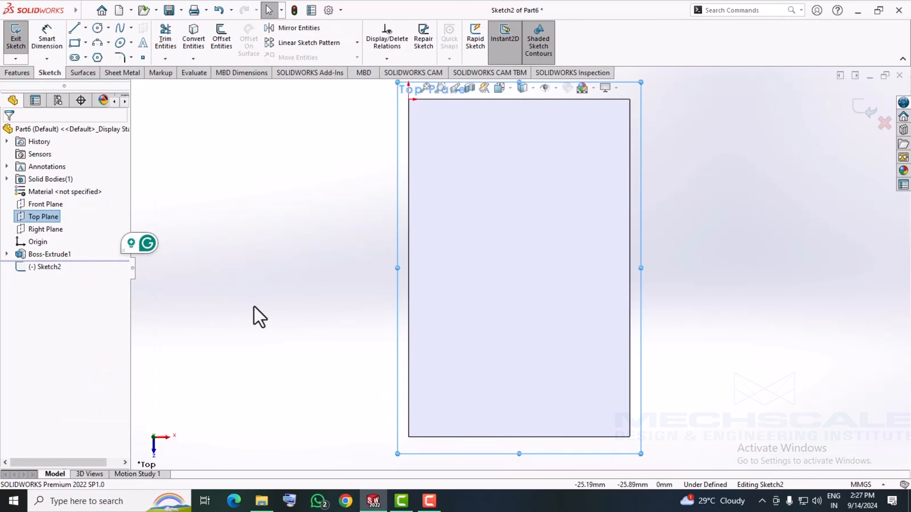
left_click(74, 43)
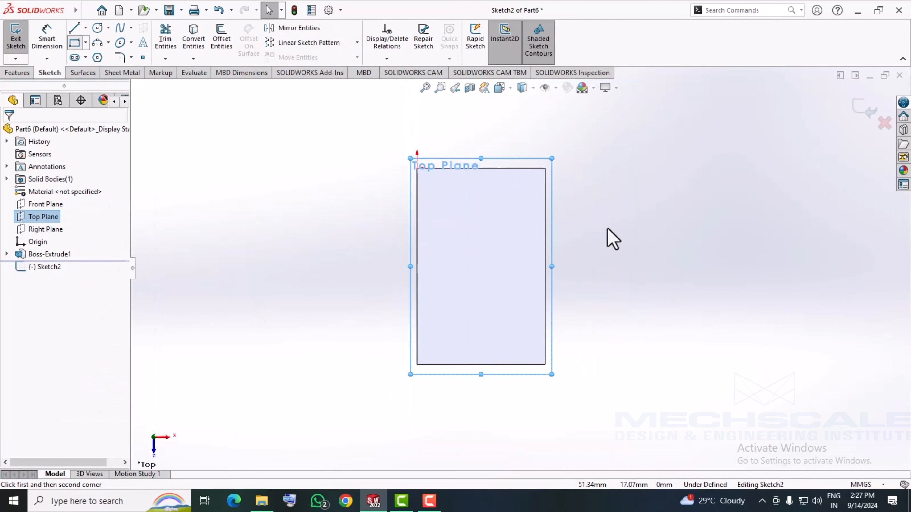
left_click(599, 168)
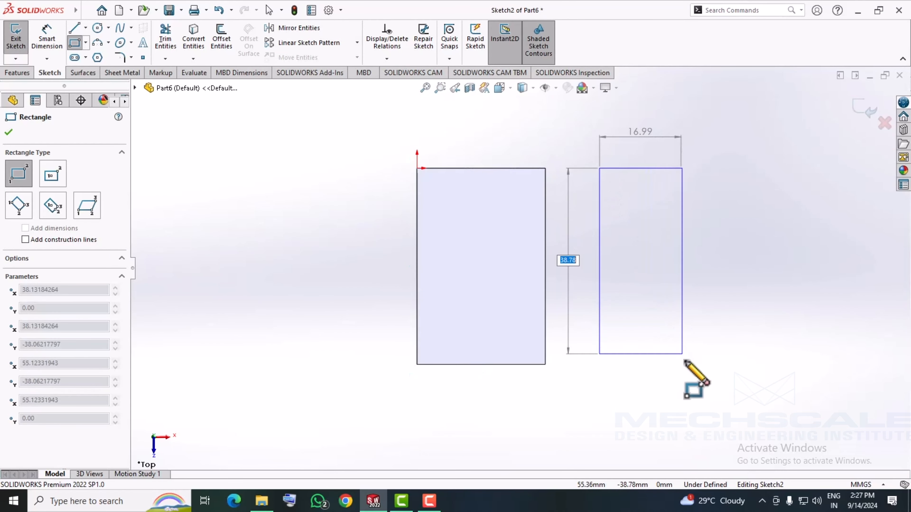
left_click(703, 372)
- Set up a boss extrusion of the rectangle using Offset From Surface, with the block's slanted top face as the reference
mouse_move(430, 340)
middle_mouse_down()
mouse_move(441, 261)
mouse_move(398, 169)
middle_mouse_up()
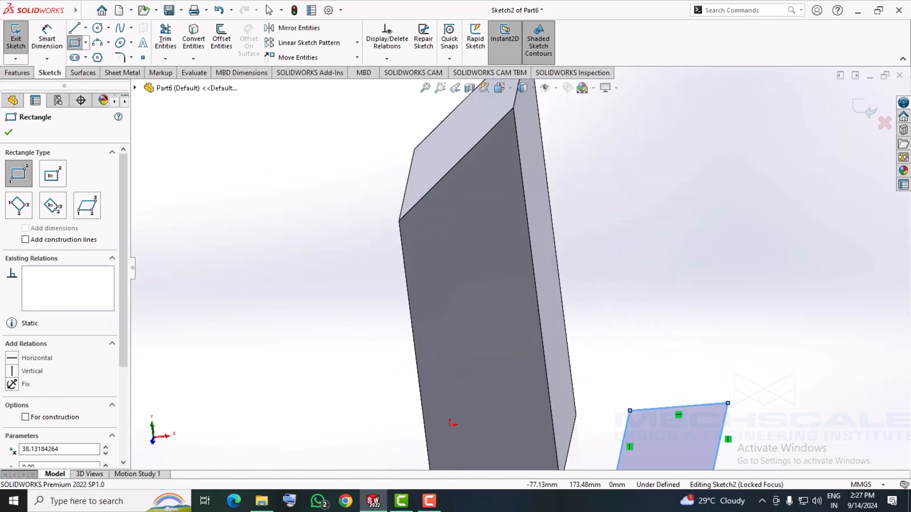
left_click(17, 73)
left_click(20, 36)
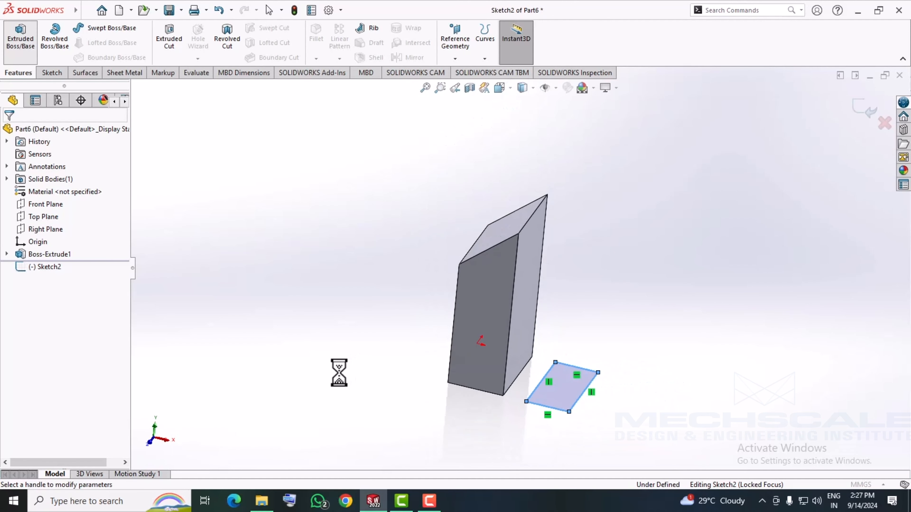
left_click(40, 201)
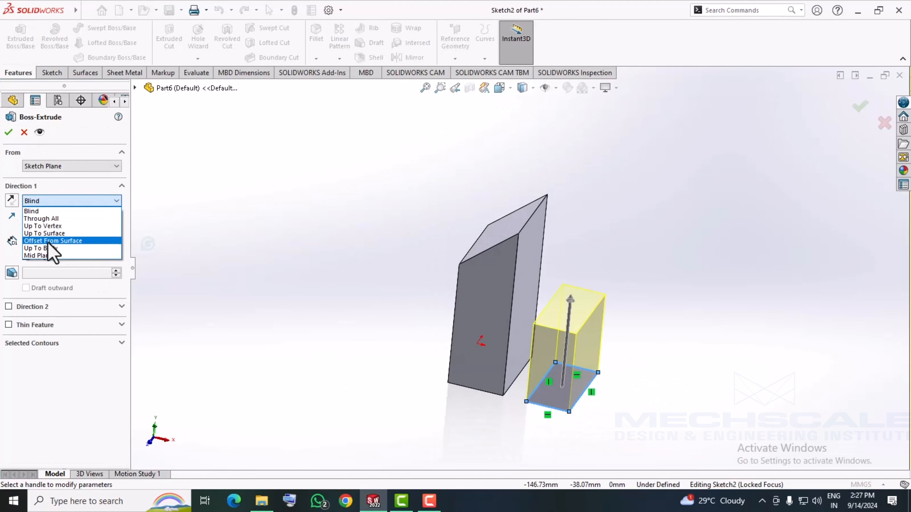
mouse_move(335, 410)
middle_mouse_down()
mouse_move(336, 362)
mouse_move(348, 381)
middle_mouse_up()
left_click(502, 248)
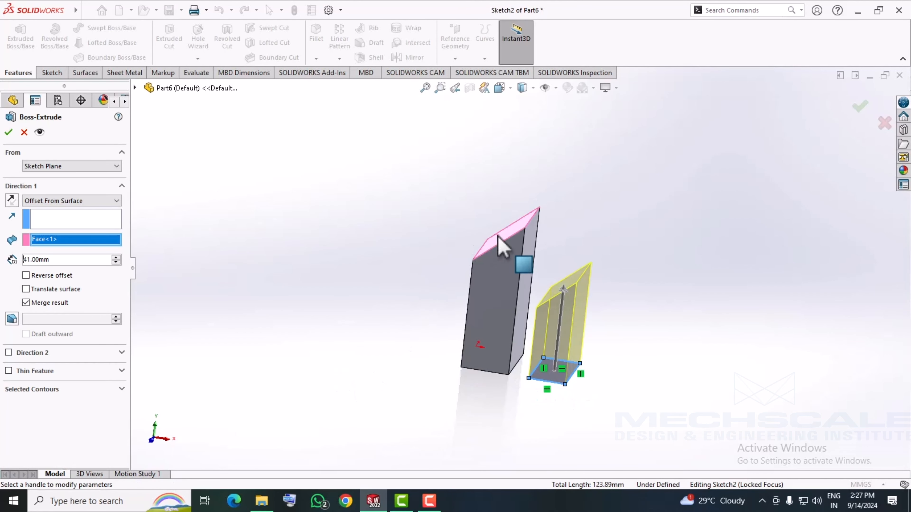
- Preview the 41 mm surface offset with Reverse offset turned on, and turn the option back off
mouse_move(307, 412)
middle_mouse_down()
mouse_move(337, 381)
mouse_move(347, 396)
mouse_move(326, 392)
middle_mouse_up()
middle_click_drag(473, 359, 407, 355)
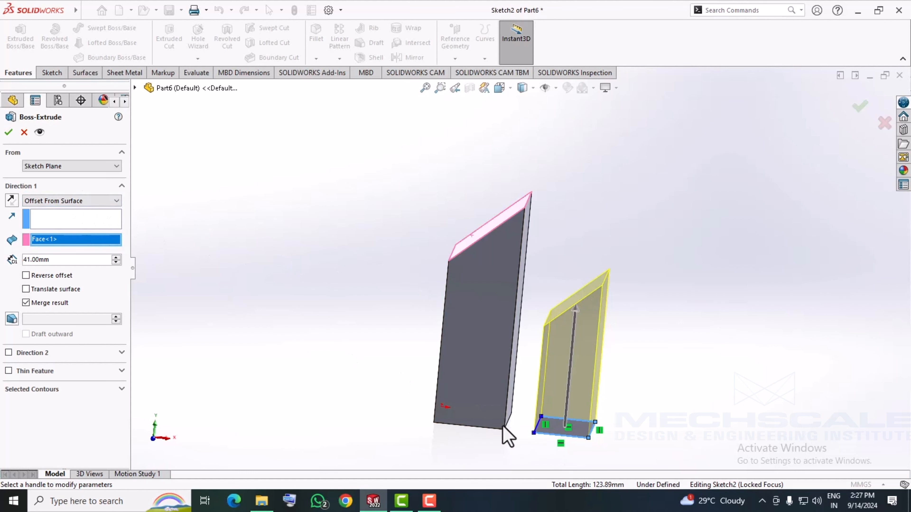
left_click(51, 259)
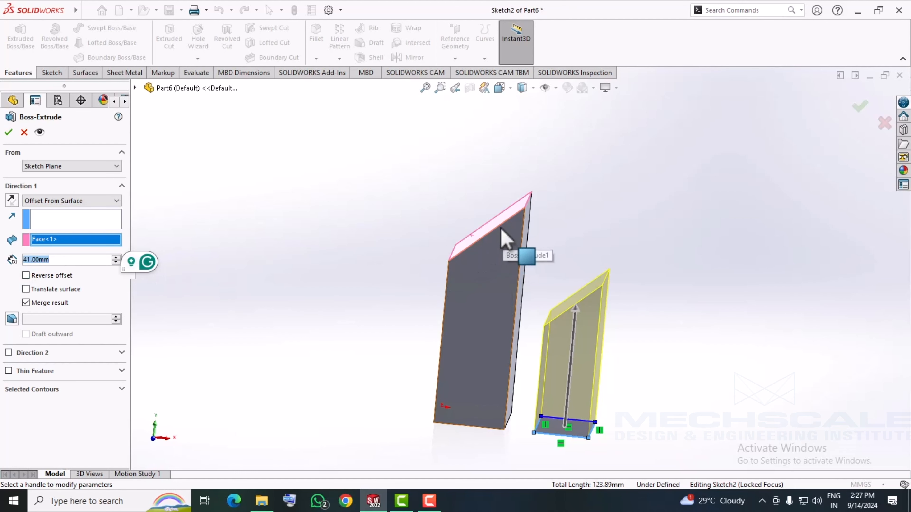
left_click(26, 275)
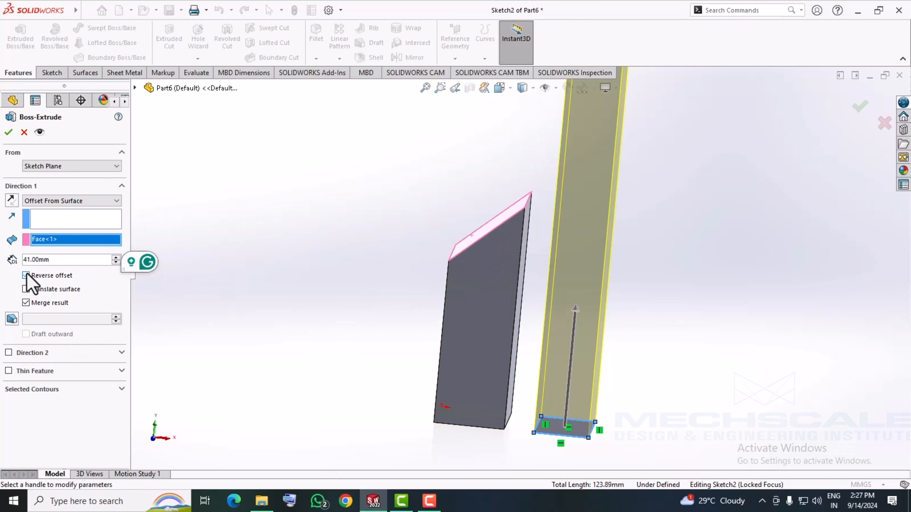
middle_click_drag(421, 431, 278, 389)
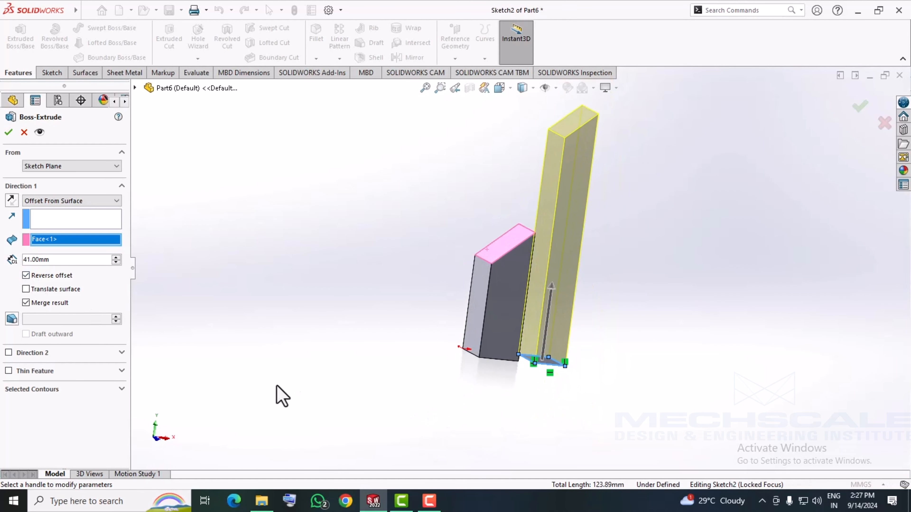
left_click(26, 276)
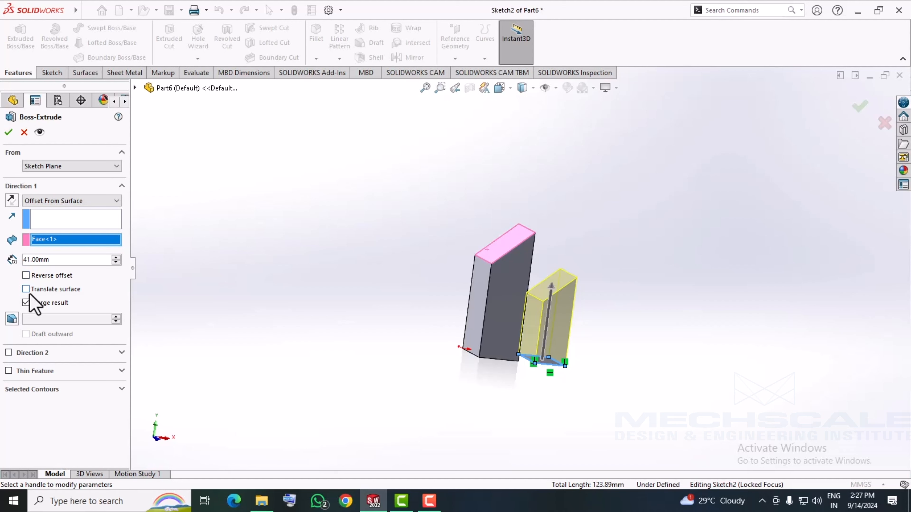
- Try to extrude the rectangle with the Up To Body end condition without choosing a target body
left_click(68, 202)
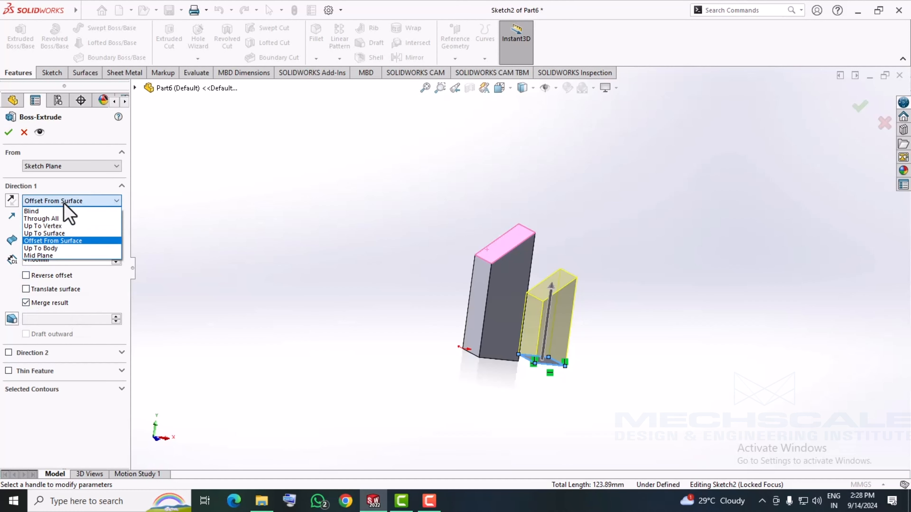
left_click(47, 249)
middle_click_drag(350, 335, 326, 360)
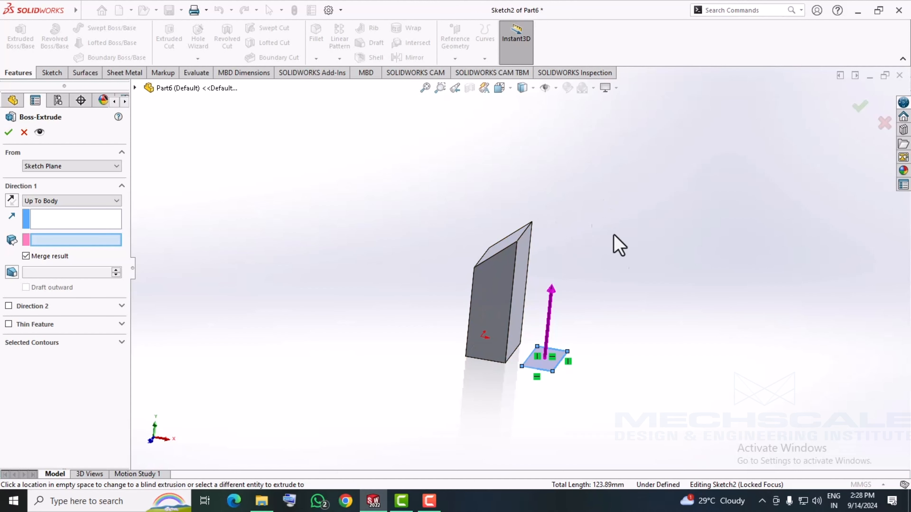
left_click(7, 135)
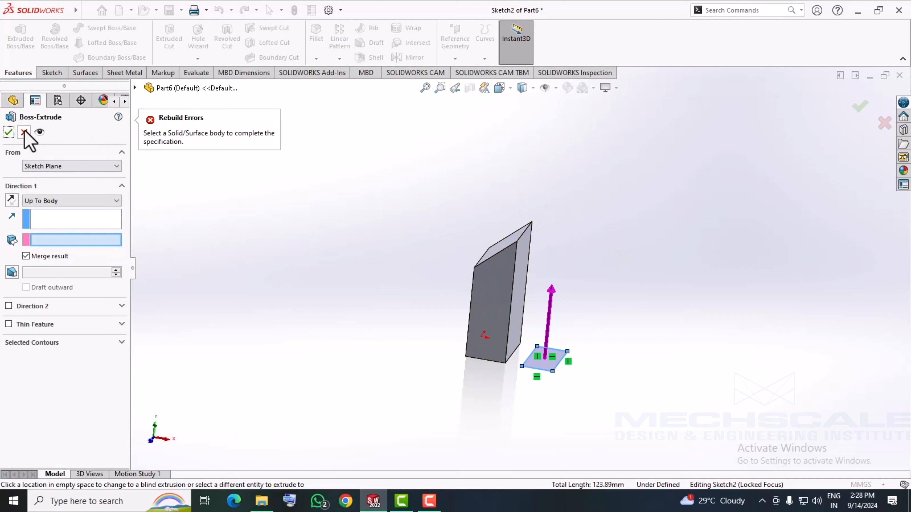
- Cancel the extrusion and exit the rectangle's sketch, keeping the sketch in the part
left_click(24, 133)
mouse_move(431, 330)
middle_mouse_down()
mouse_move(457, 285)
mouse_move(426, 327)
middle_mouse_up()
left_click(864, 113)
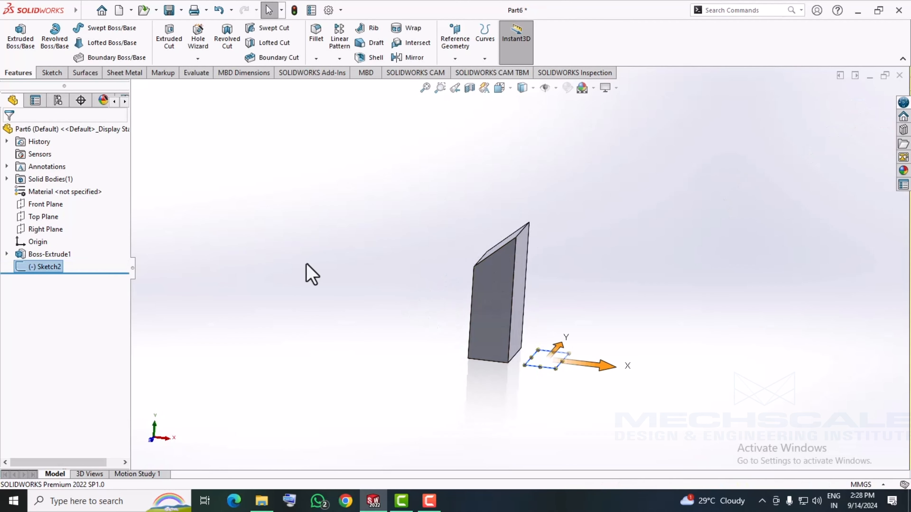
- Sketch two concentric circles on the Top Plane on the block's open side, with radii of about 186 mm and 136 mm
right_click(41, 217)
left_click(61, 204)
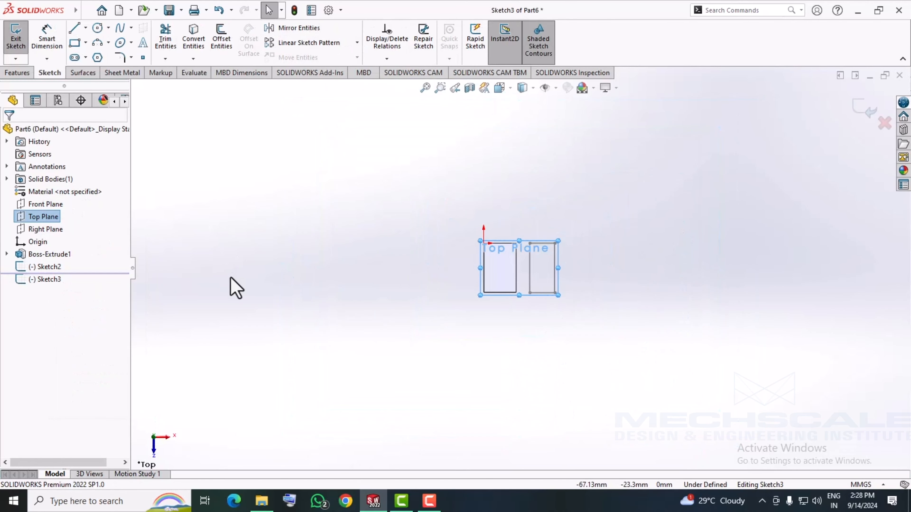
left_click(97, 28)
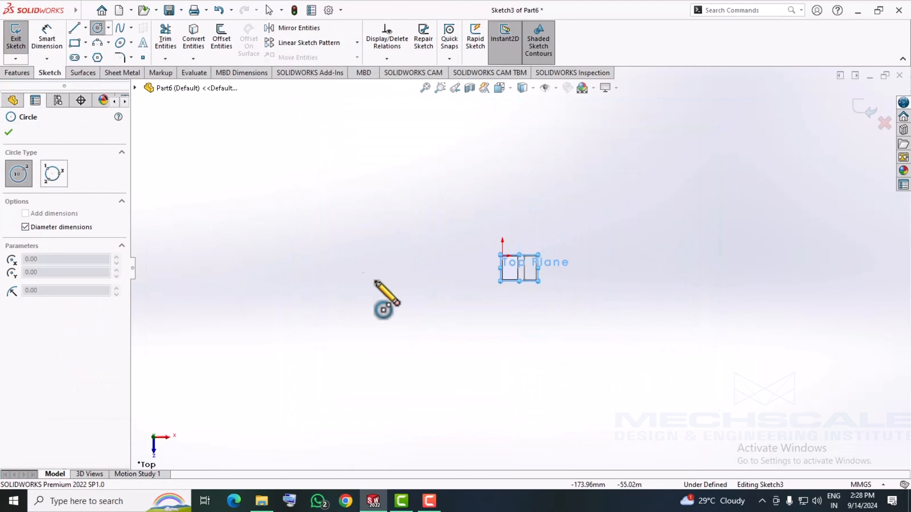
left_click(356, 272)
left_click(452, 227)
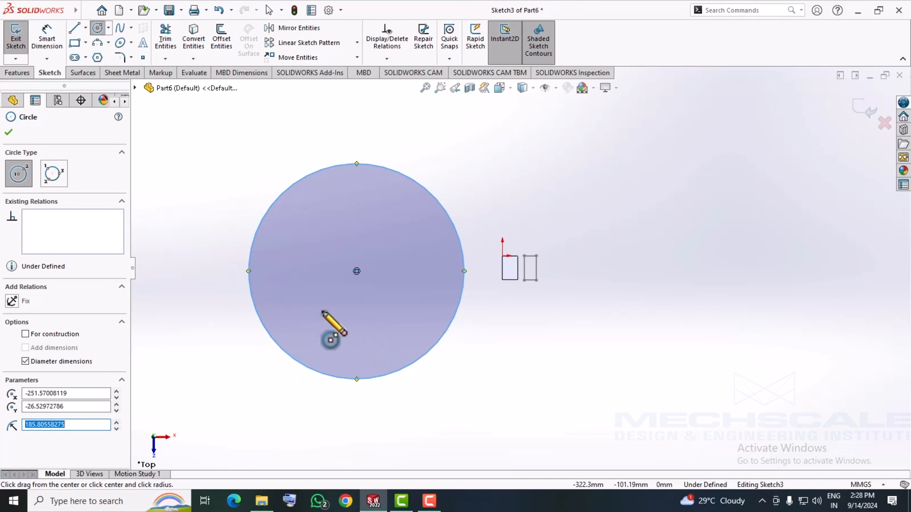
left_click(357, 271)
left_click(416, 220)
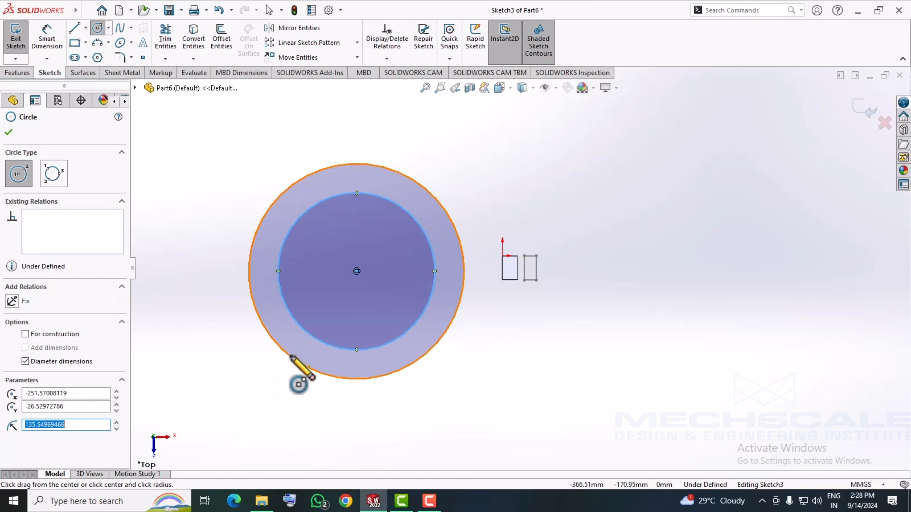
- Extrude the ring between the concentric circles as a Blind boss 41 mm high
middle_click_drag(298, 378, 276, 201)
left_click(17, 73)
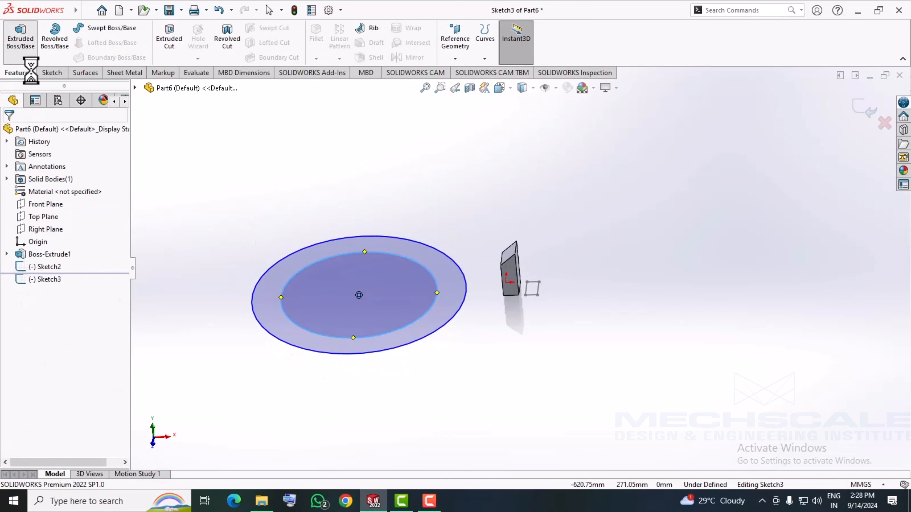
left_click(21, 38)
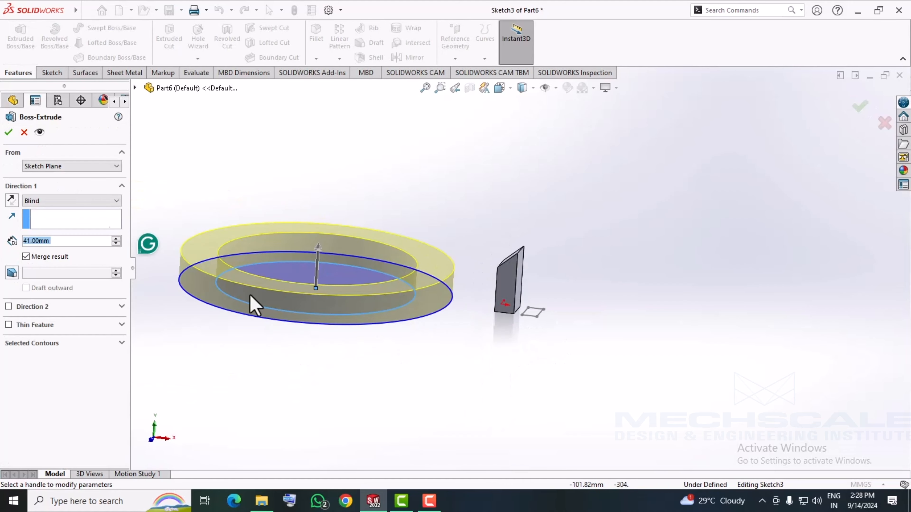
left_click(8, 133)
- Sketch a corner rectangle inside the slanted block's side face that faces the ring
middle_click_drag(285, 386, 356, 393)
scroll(610, 319, "down", 2)
right_click(598, 316)
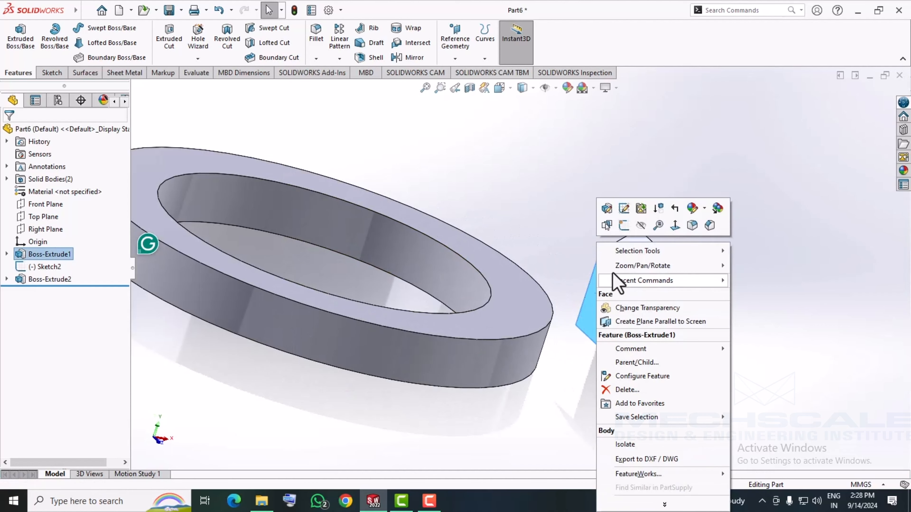
left_click(624, 226)
mouse_move(386, 400)
middle_mouse_down()
mouse_move(342, 378)
mouse_move(350, 364)
middle_mouse_up()
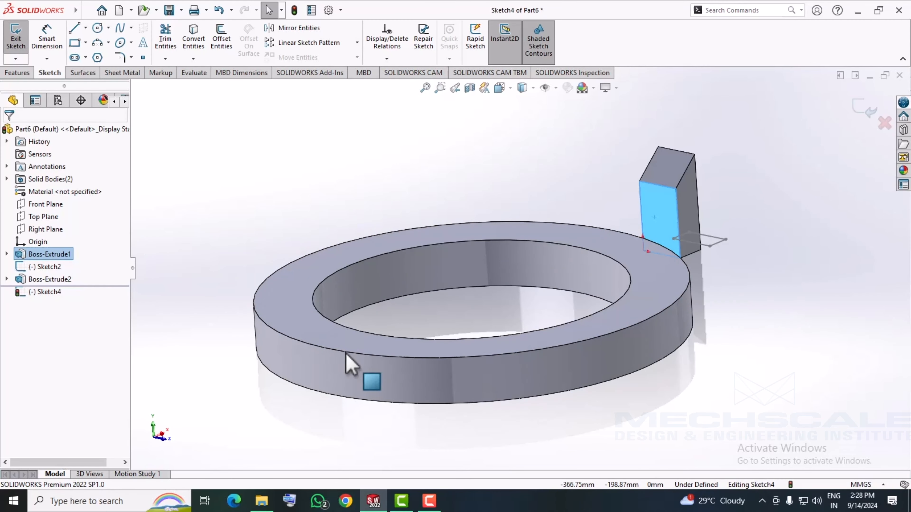
left_click(75, 43)
scroll(647, 218, "down", 3)
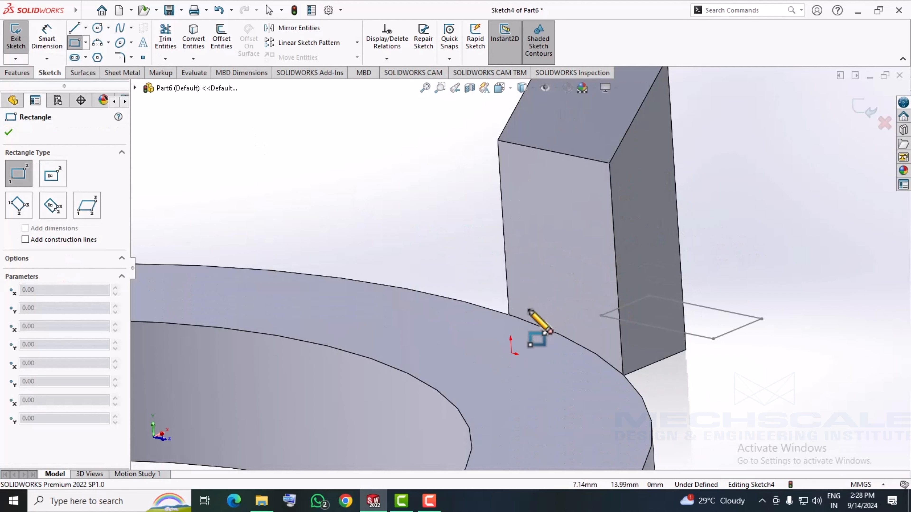
left_click(529, 310)
left_click(603, 225)
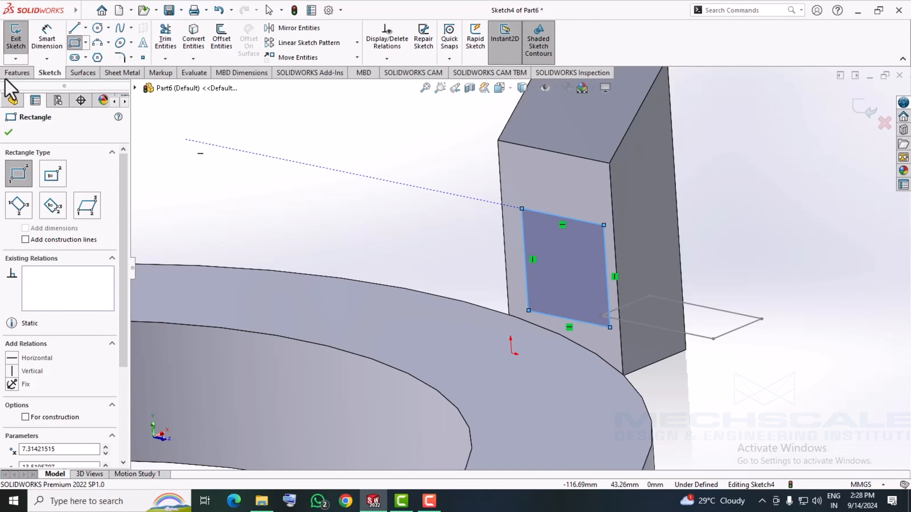
- Set up a boss extrusion of the side-face rectangle with Up To Body and the ring as the target body
left_click(14, 73)
left_click(21, 36)
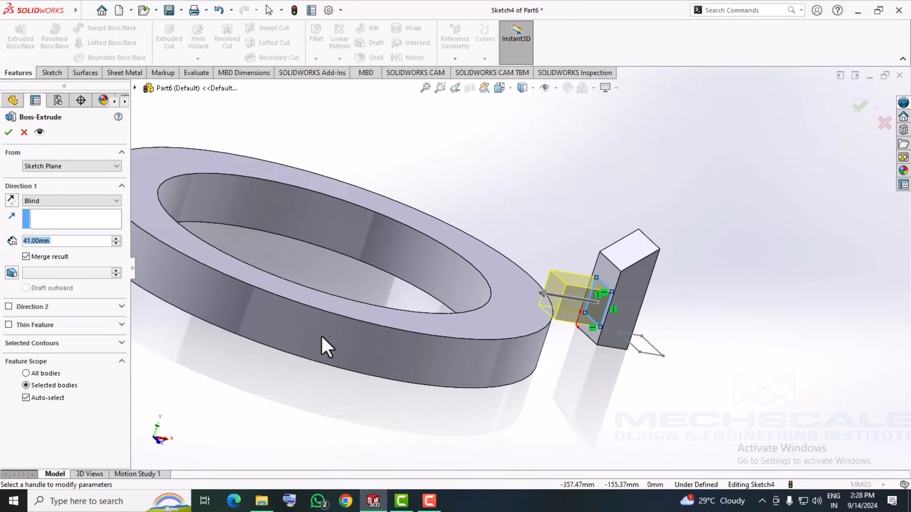
left_click(68, 202)
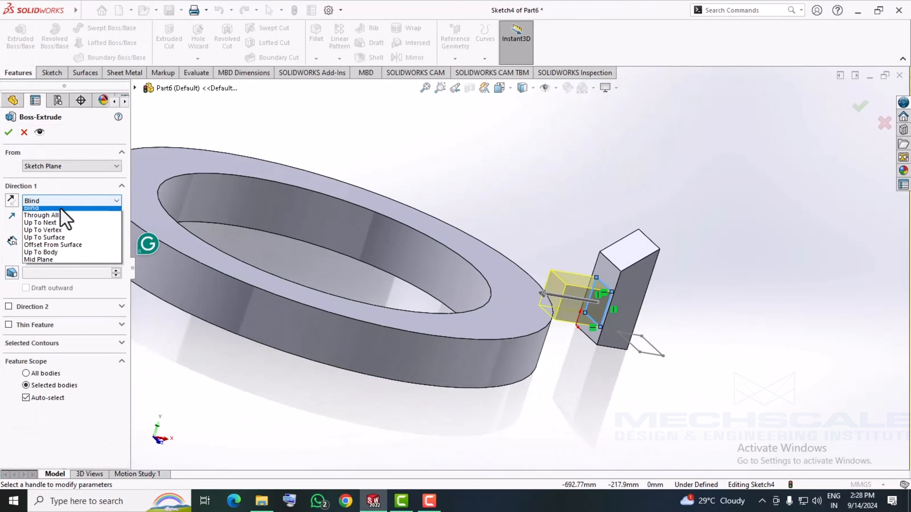
left_click(58, 256)
left_click(498, 335)
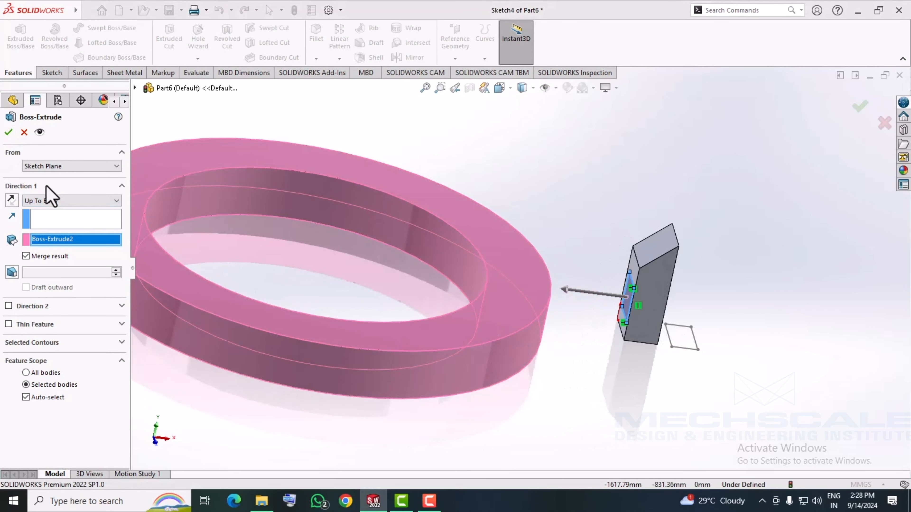
middle_click_drag(427, 356, 400, 342)
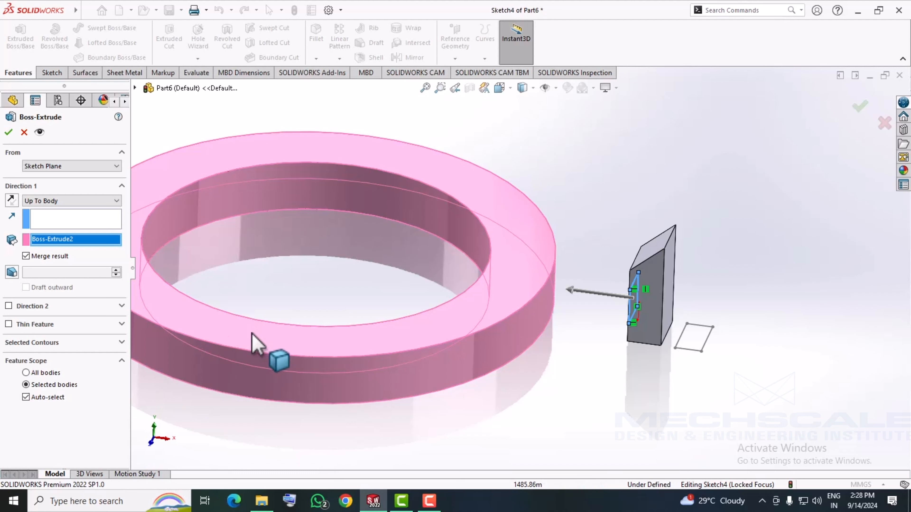
- Remove the ring as target body and extrude the side-face rectangle Up To Surface, ending at the ring's outer face
right_click(57, 251)
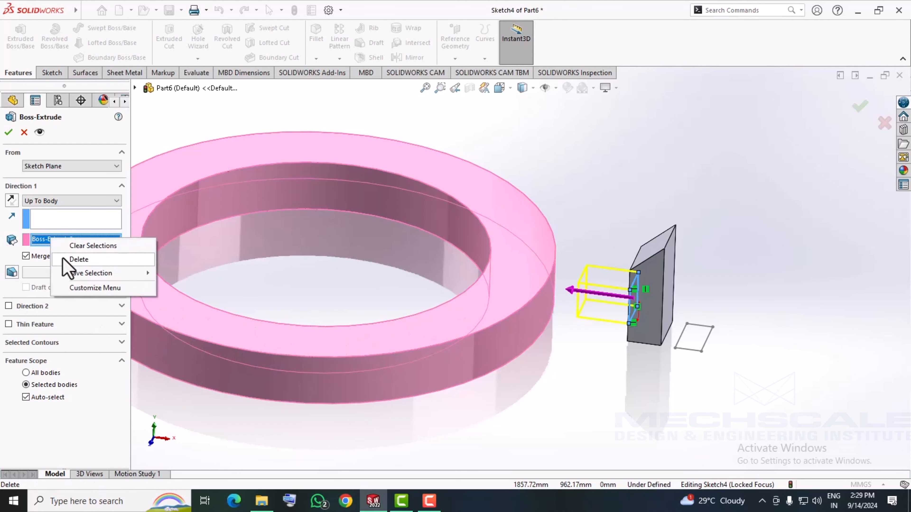
left_click(83, 244)
left_click(55, 202)
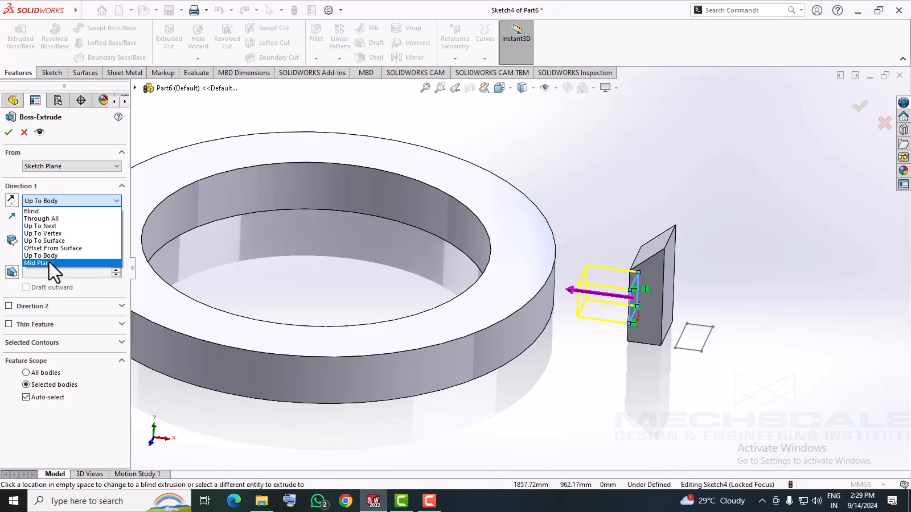
left_click(43, 241)
left_click(544, 315)
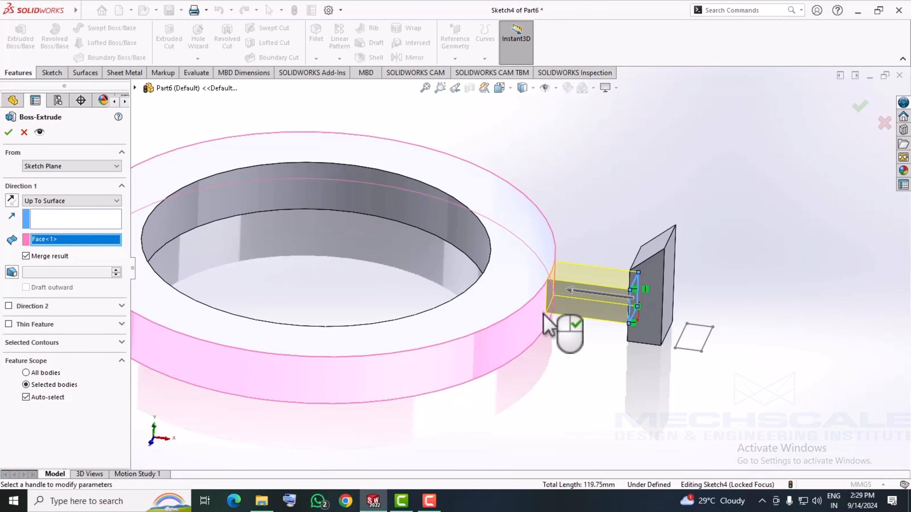
left_click(10, 132)
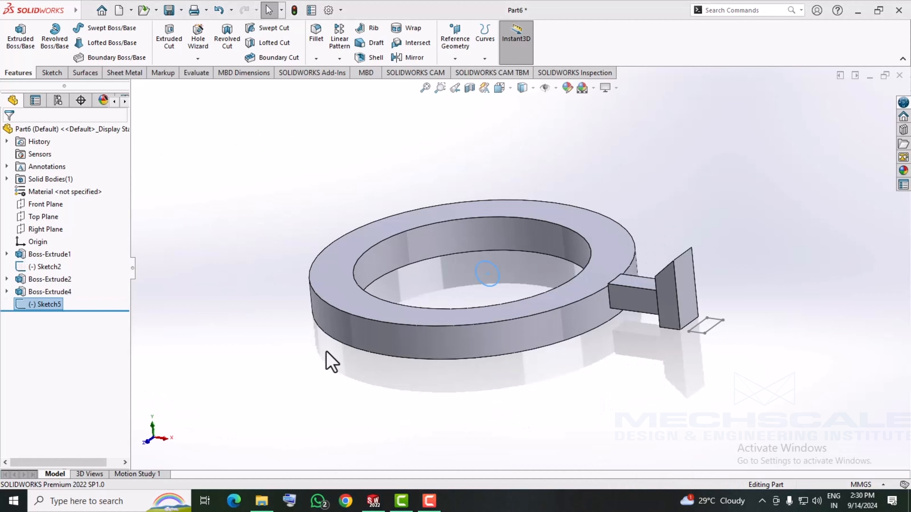
- Extrude the small circle sketch inside the ring Up To Body, with the ring as the target body
middle_click_drag(331, 363, 344, 276)
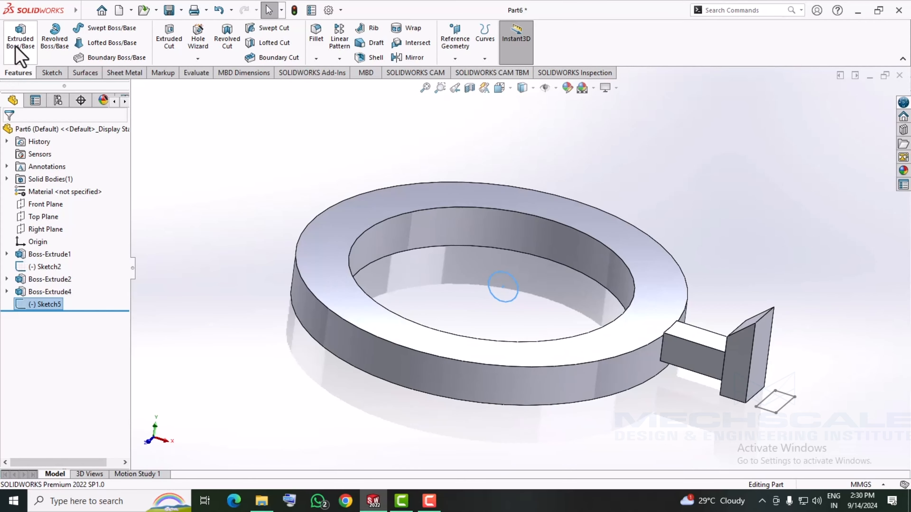
left_click(16, 47)
left_click(71, 200)
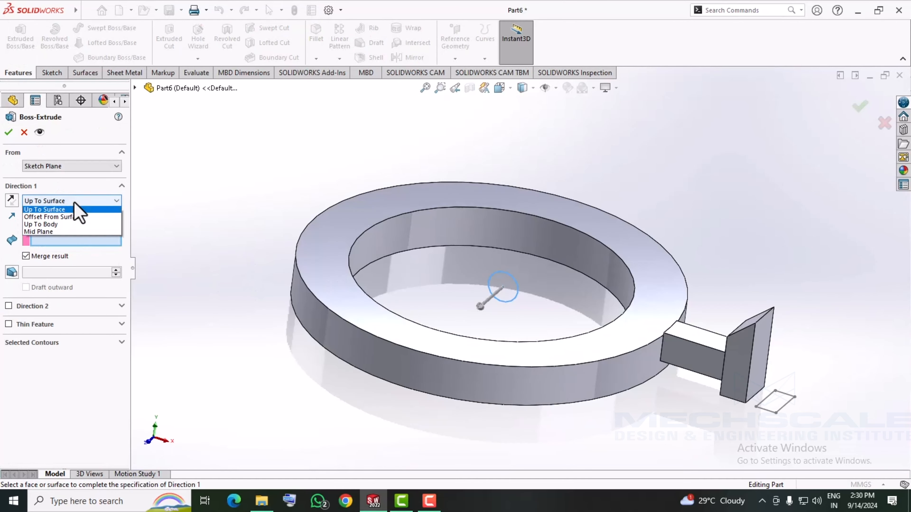
left_click(42, 254)
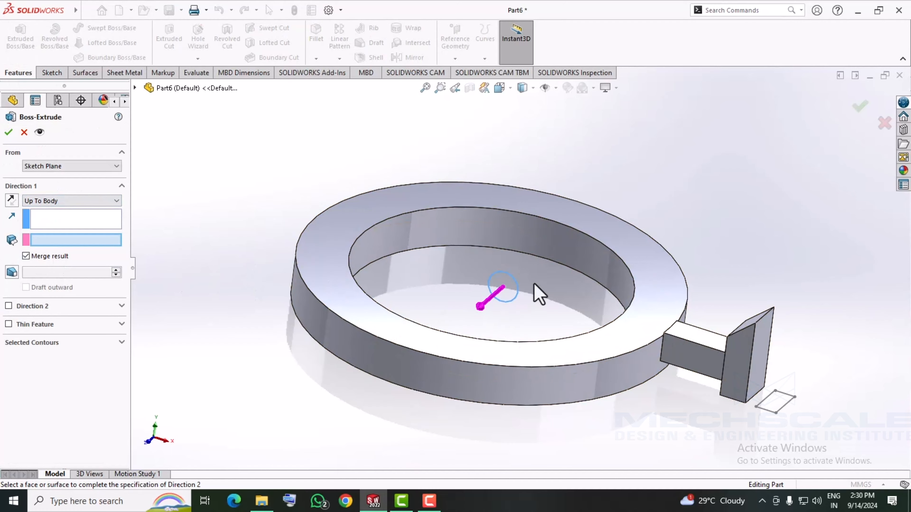
middle_click_drag(517, 293, 439, 368)
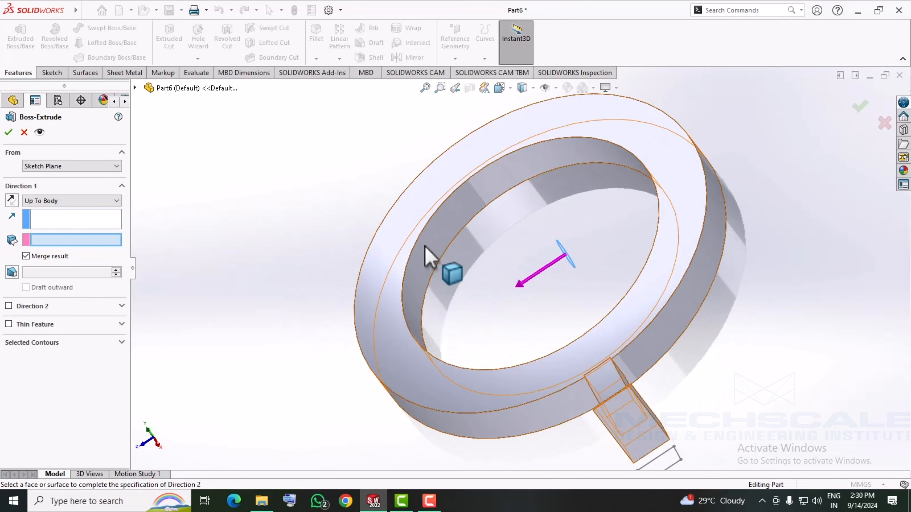
left_click(426, 253)
middle_click_drag(281, 347, 319, 273)
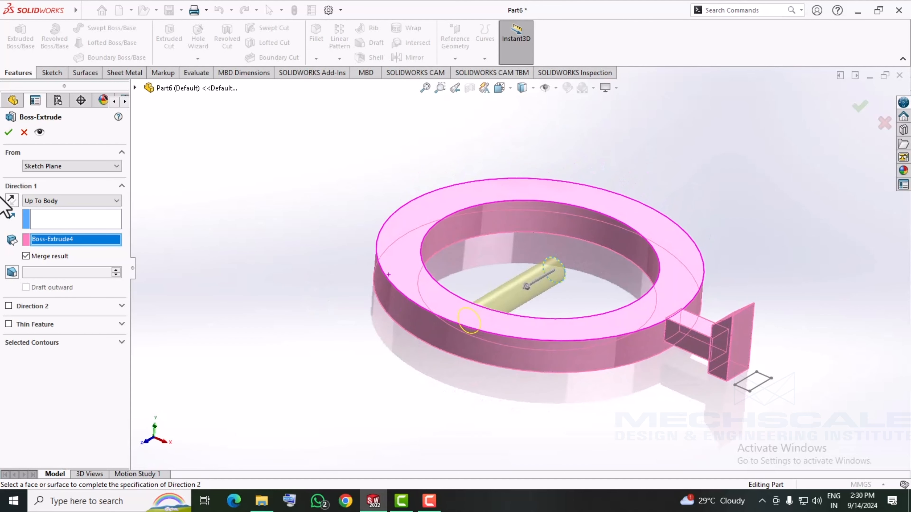
left_click(8, 133)
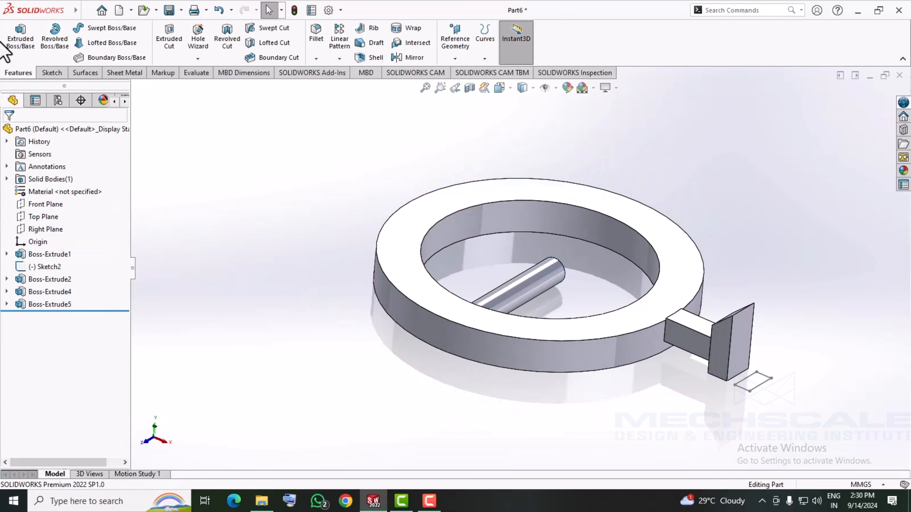
- Extrude the four-sided sketch beside the slanted block with the Mid Plane end condition, 41 mm deep, with Merge result on
left_click(5, 46)
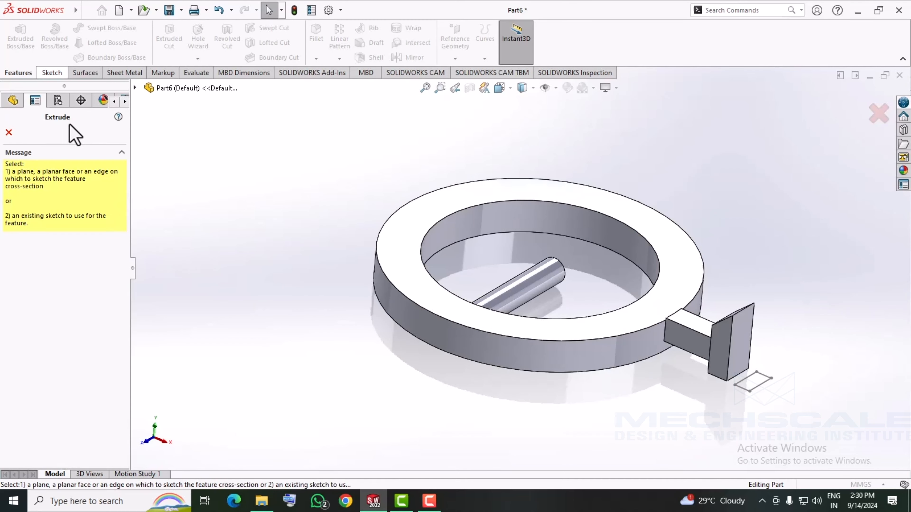
left_click(757, 387)
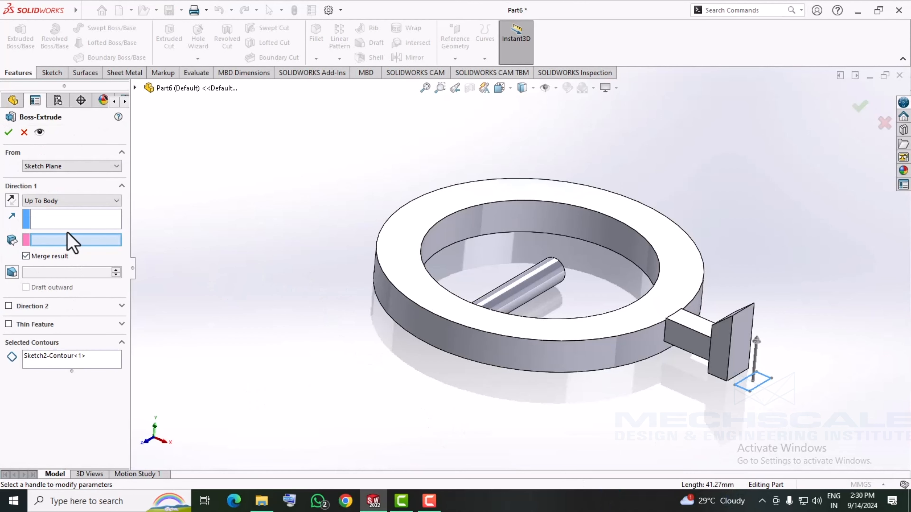
left_click(61, 202)
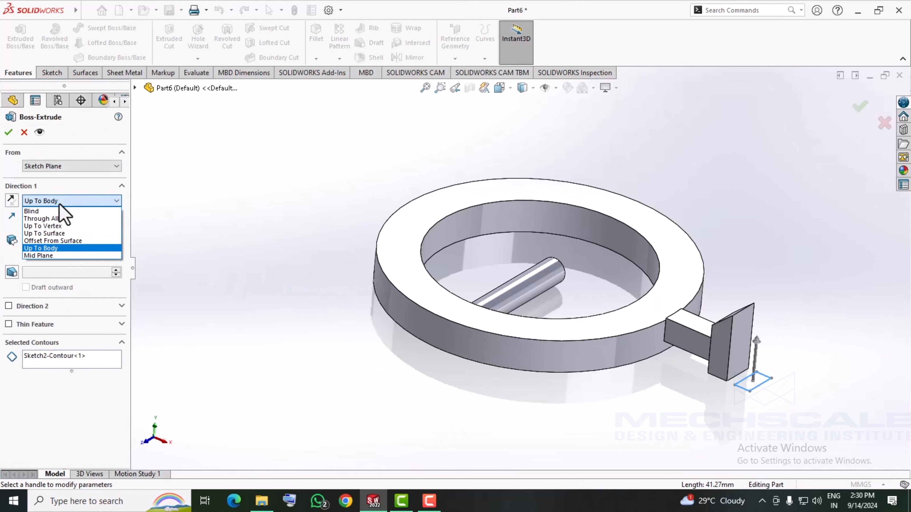
left_click(47, 256)
scroll(819, 374, "down", 5)
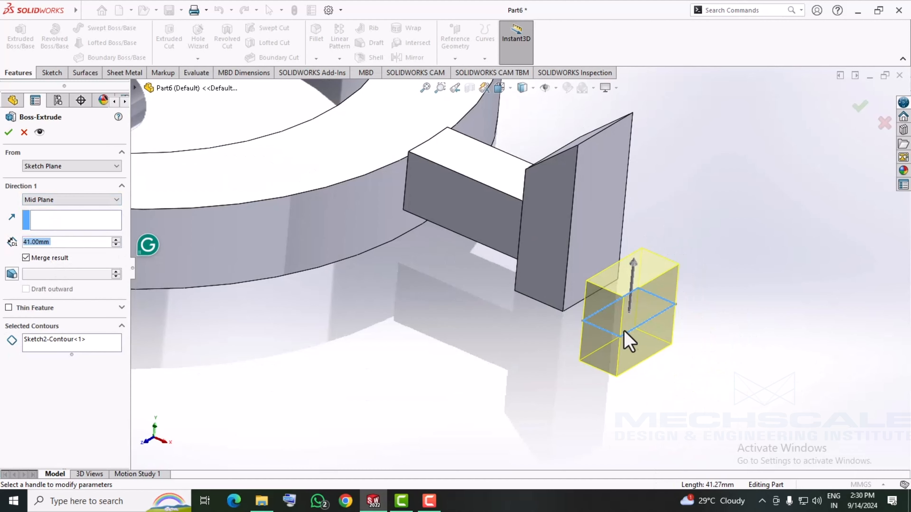
middle_click_drag(629, 343, 636, 286)
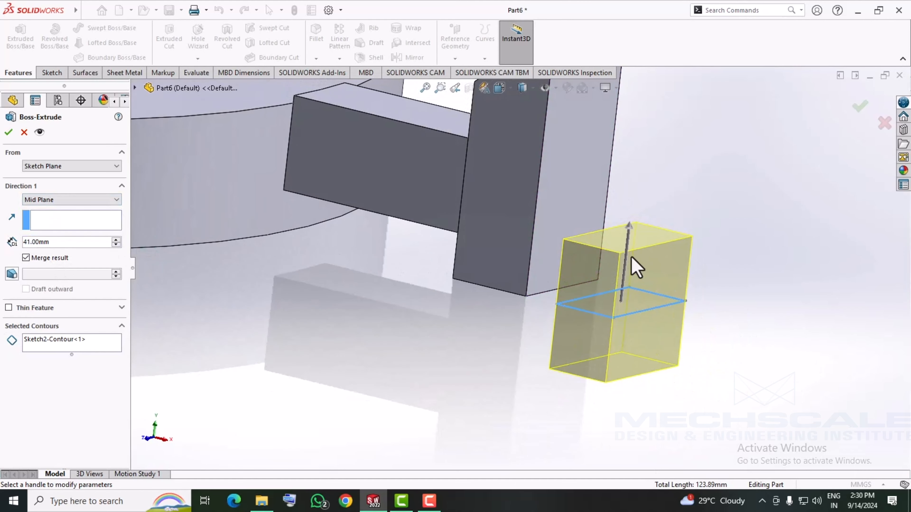
scroll(625, 372, "up", 10)
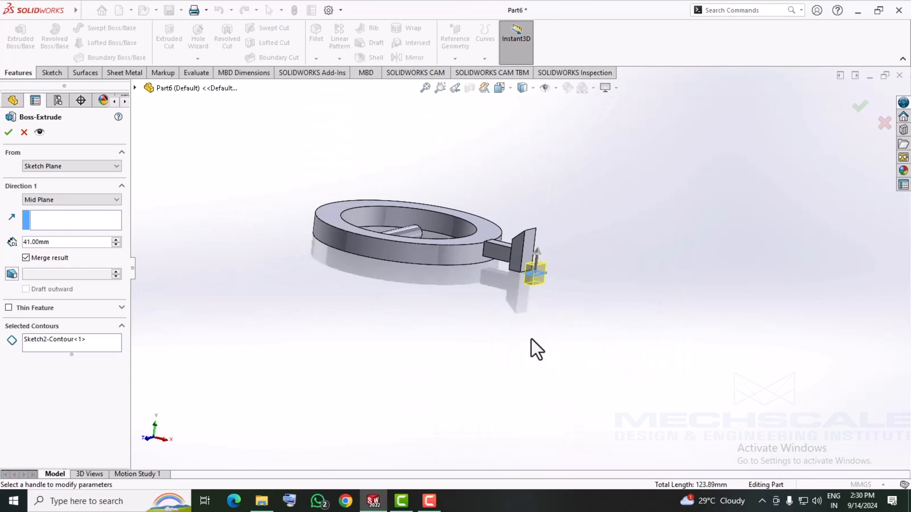
middle_click_drag(537, 348, 553, 330)
scroll(545, 252, "down", 3)
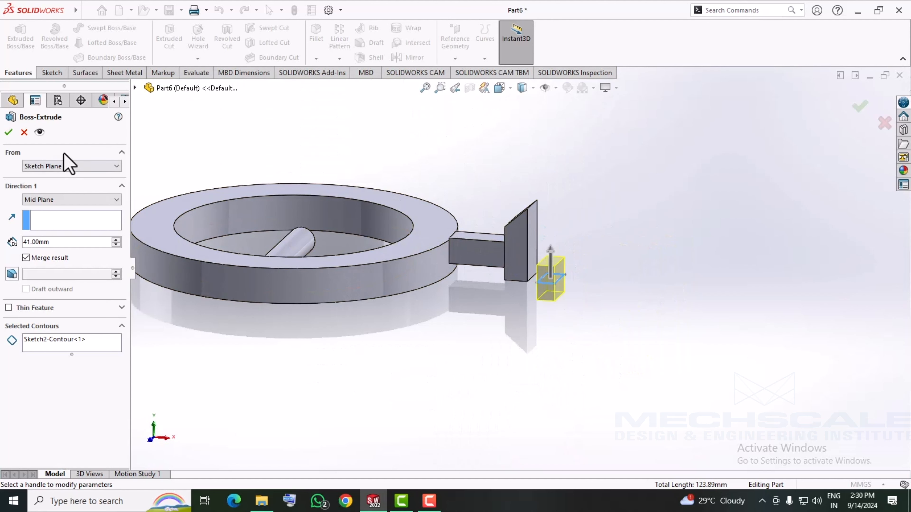
left_click(45, 200)
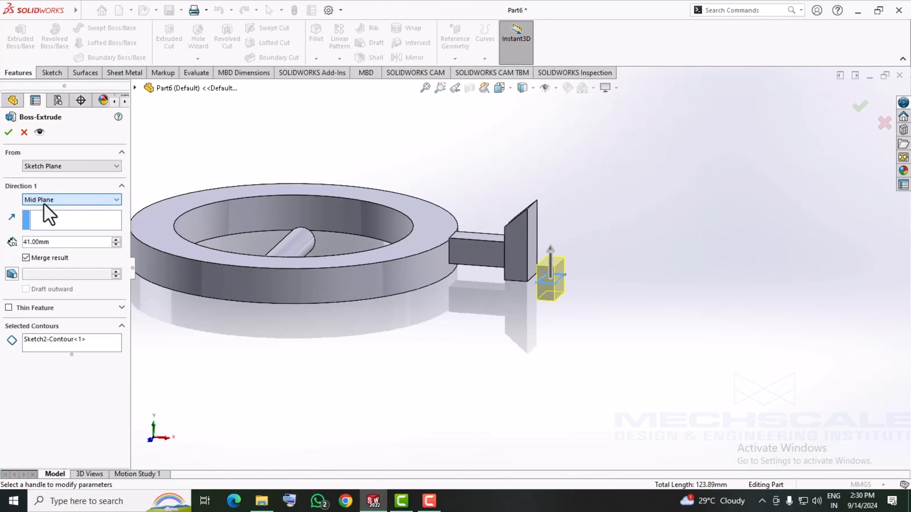
left_click(9, 132)
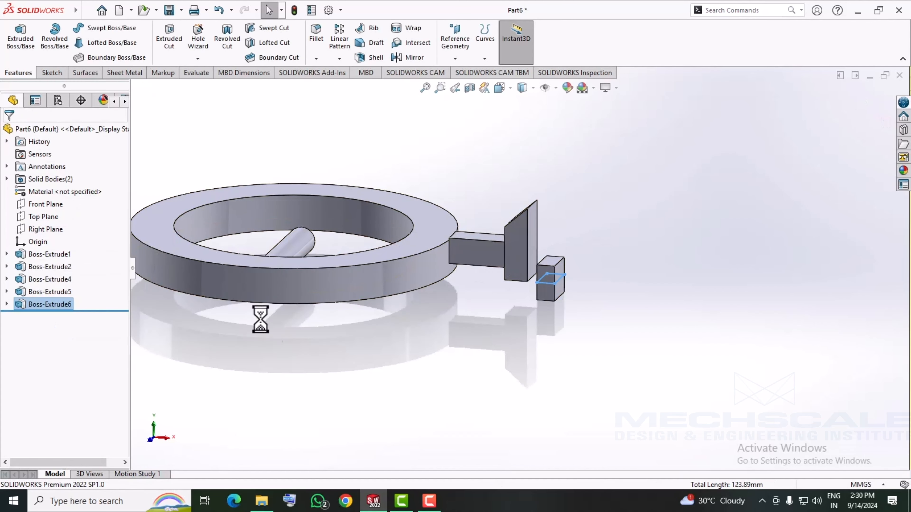
- Close the current part and create a new part document
left_click(900, 75)
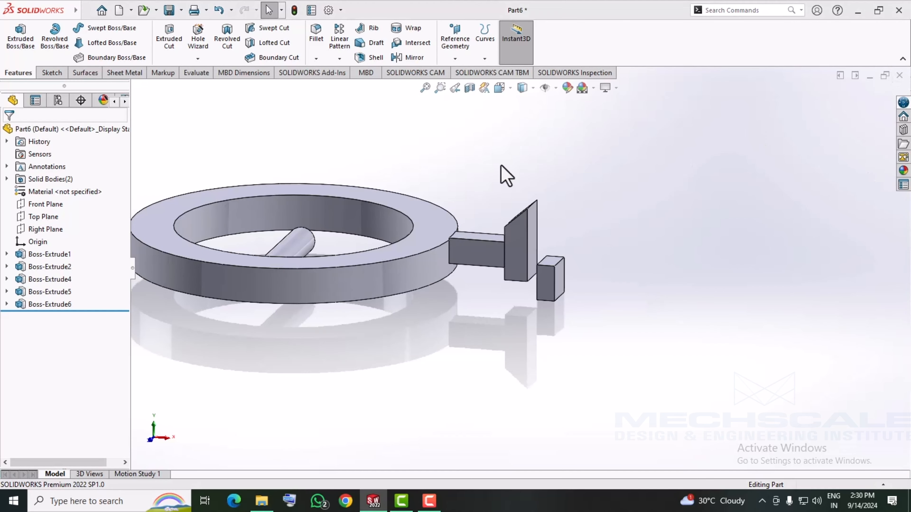
left_click(413, 260)
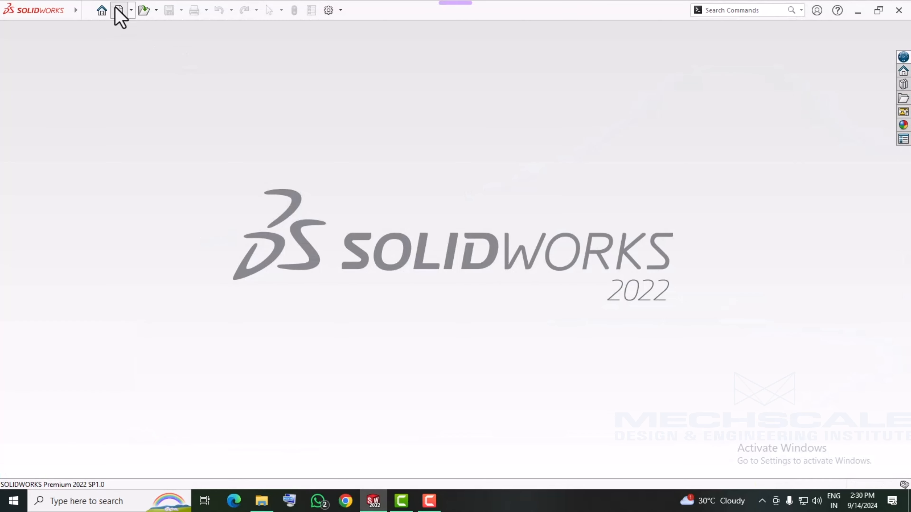
left_click(115, 8)
left_click(453, 441)
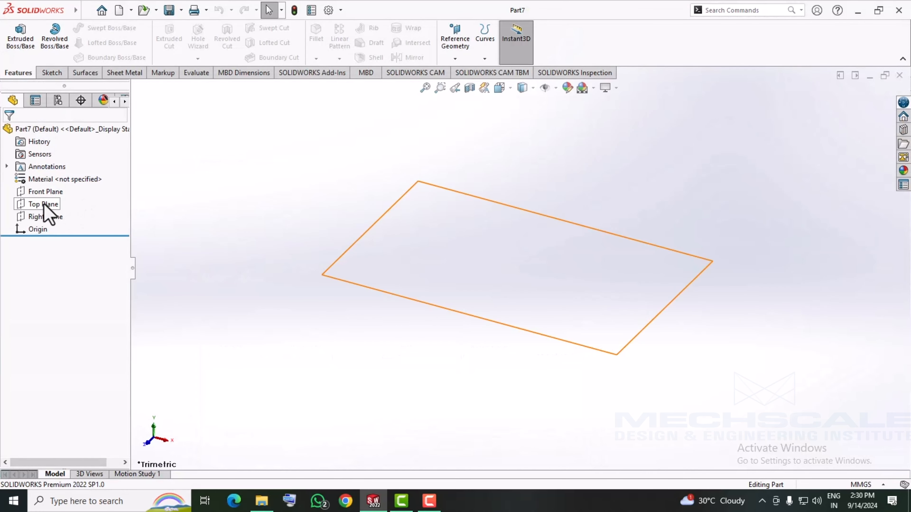
- Sketch a center rectangle of about 147 by 79 mm on the Top Plane, centred on the origin
right_click(44, 206)
left_click(73, 186)
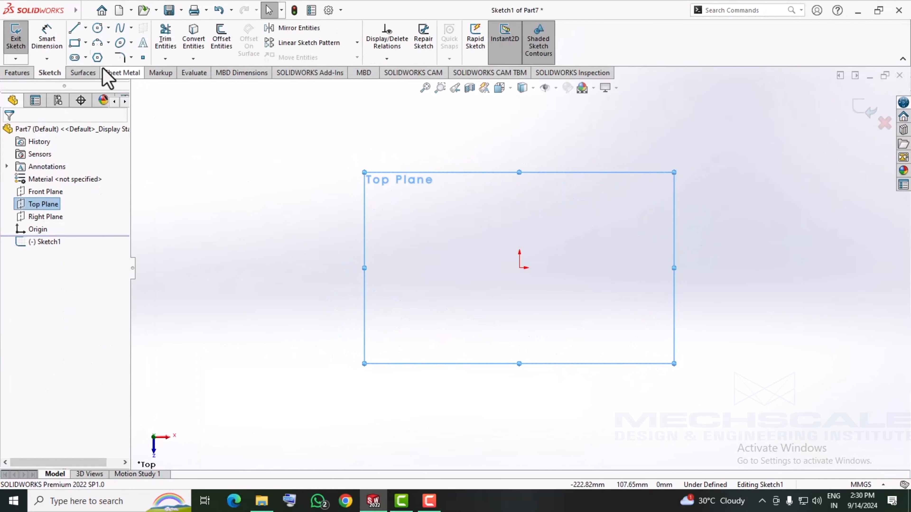
left_click(74, 43)
left_click(86, 42)
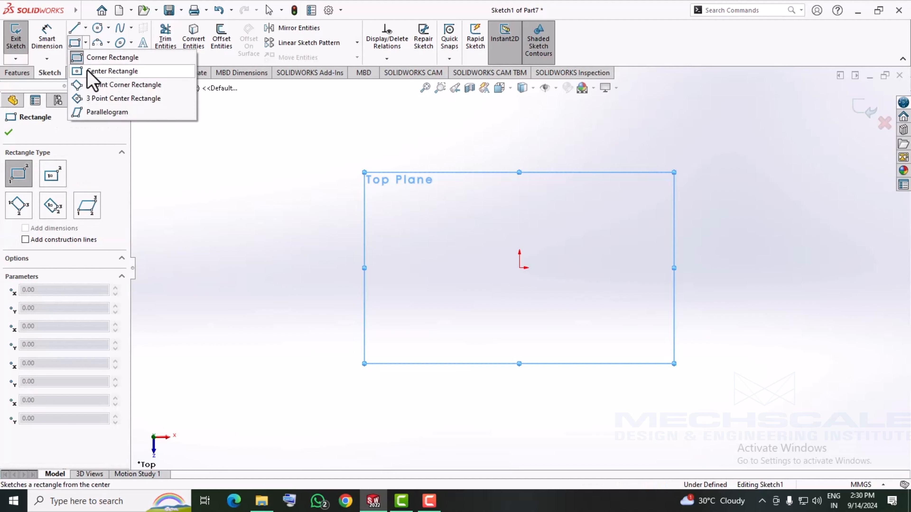
left_click(94, 69)
left_click(520, 268)
left_click(647, 200)
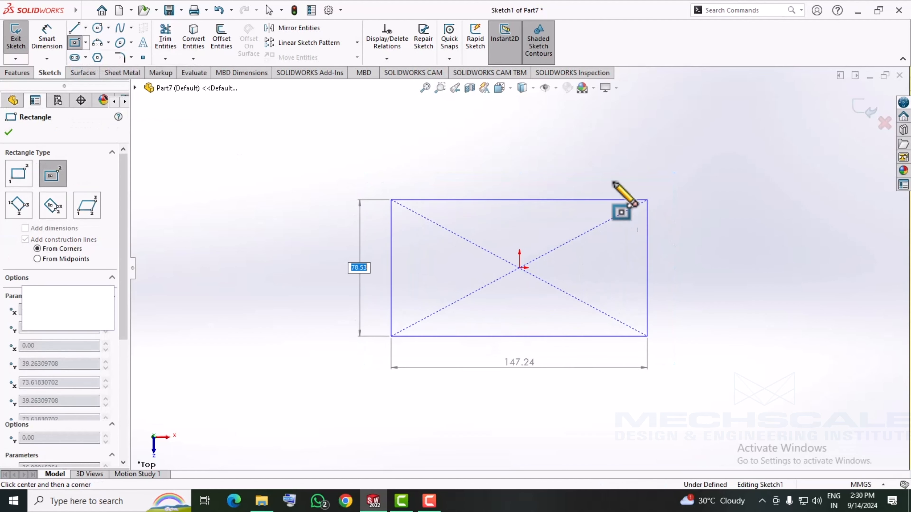
left_click(18, 72)
left_click(20, 38)
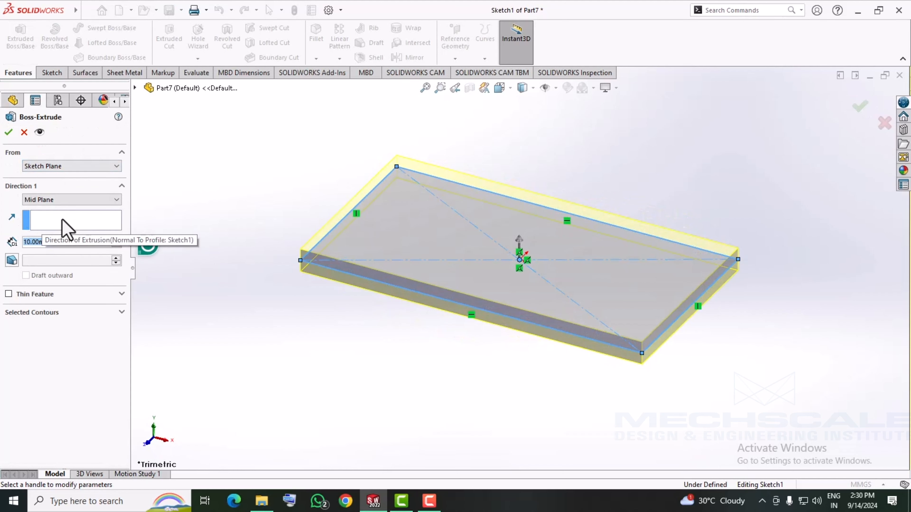
left_click(55, 200)
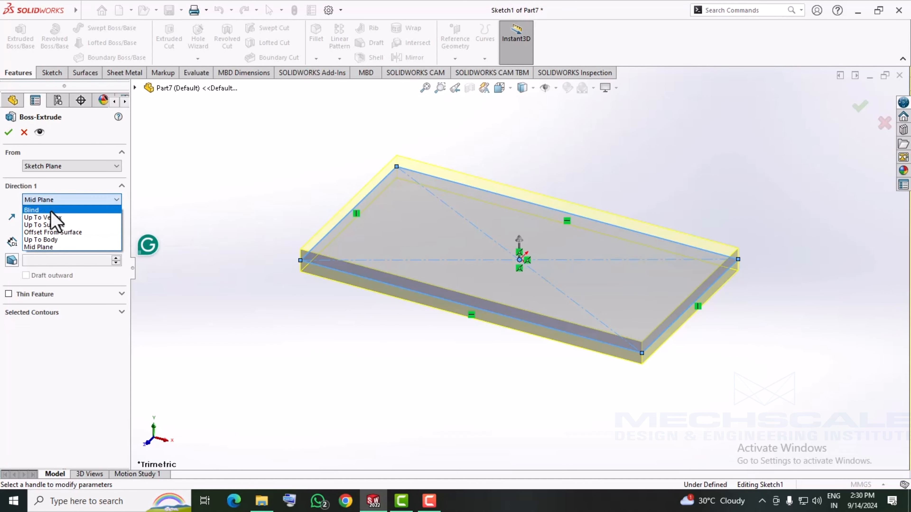
left_click(39, 208)
left_click(24, 132)
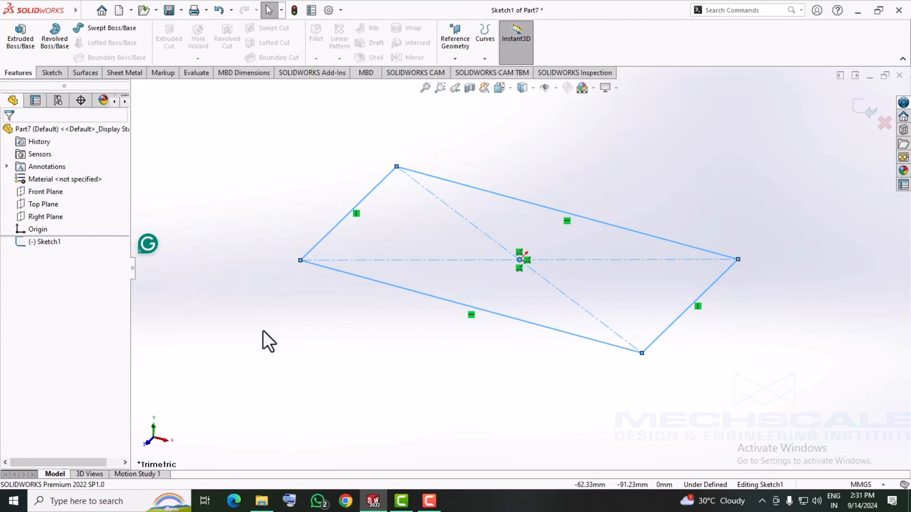
- Exit the rectangle sketch and start a new sketch on the Front Plane
mouse_move(264, 342)
middle_mouse_down()
mouse_move(299, 271)
mouse_move(316, 264)
middle_mouse_up()
left_click(861, 108)
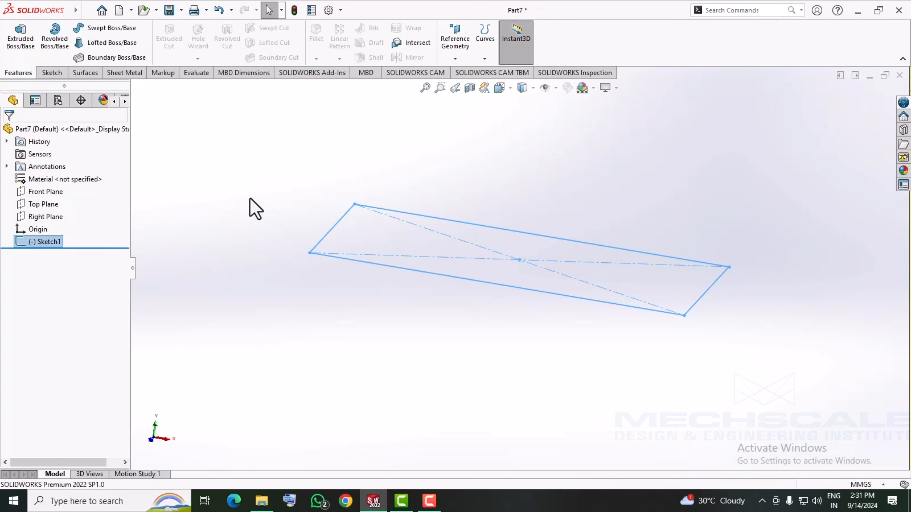
left_click(55, 190)
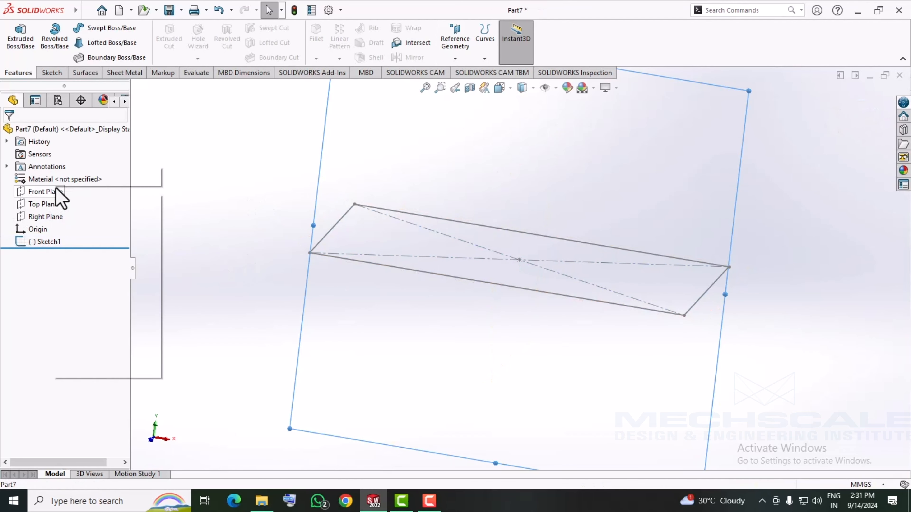
left_click(63, 179)
scroll(611, 199, "down", 2)
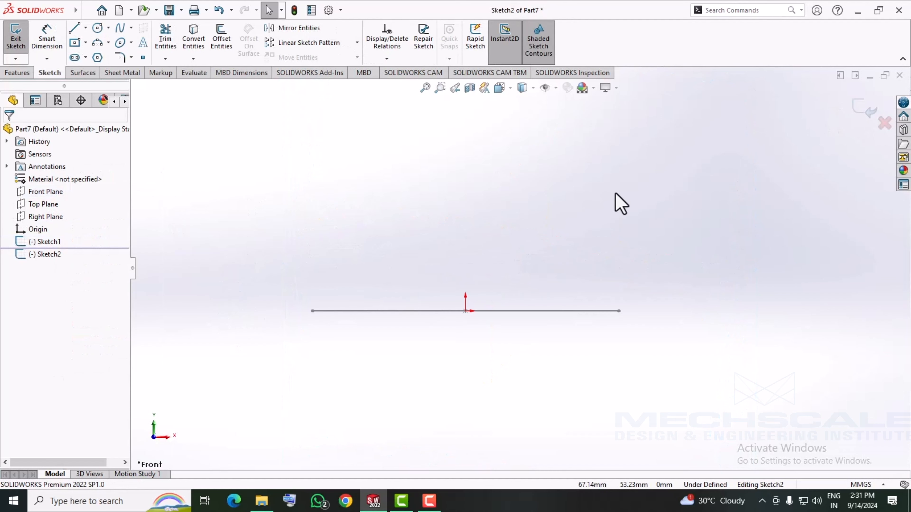
- Draw a single slanted line from the origin, rising above the rectangle and ending beyond its right edge
left_click(74, 28)
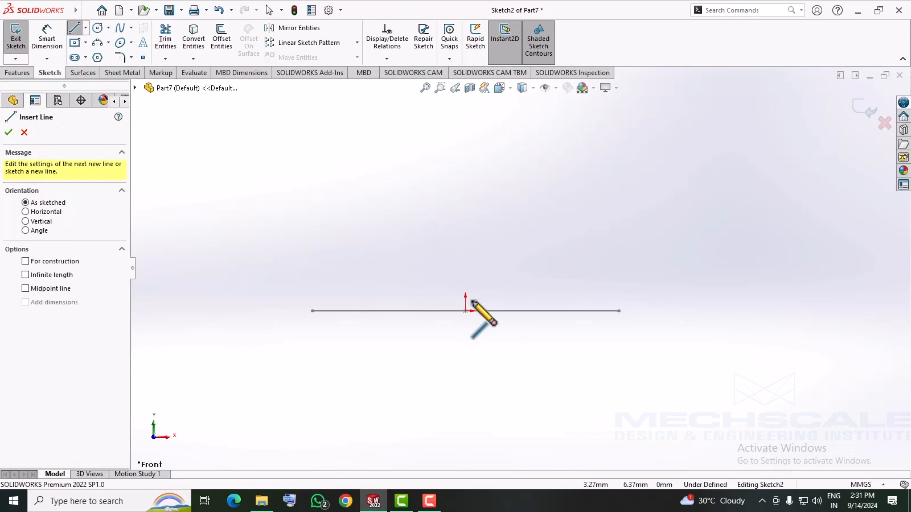
left_click(465, 311)
scroll(466, 350, "up", 4)
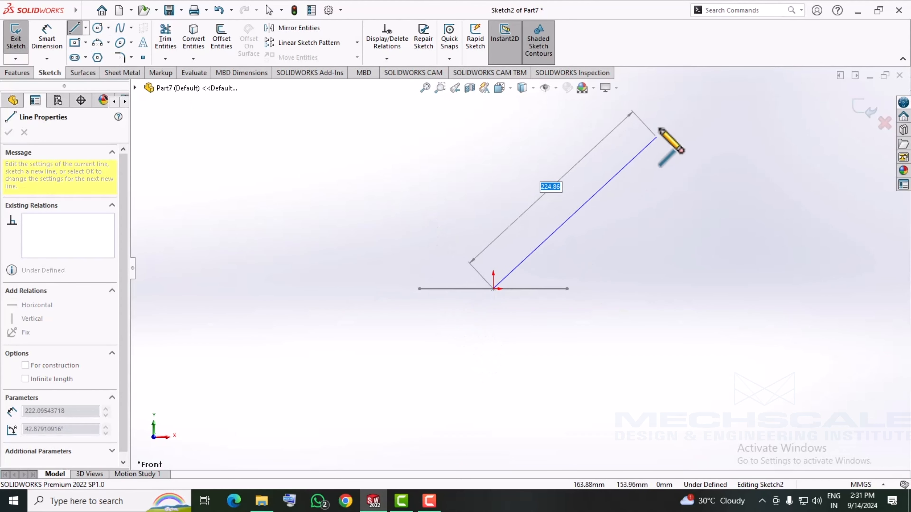
left_click(654, 117)
right_click(781, 203)
left_click(779, 195)
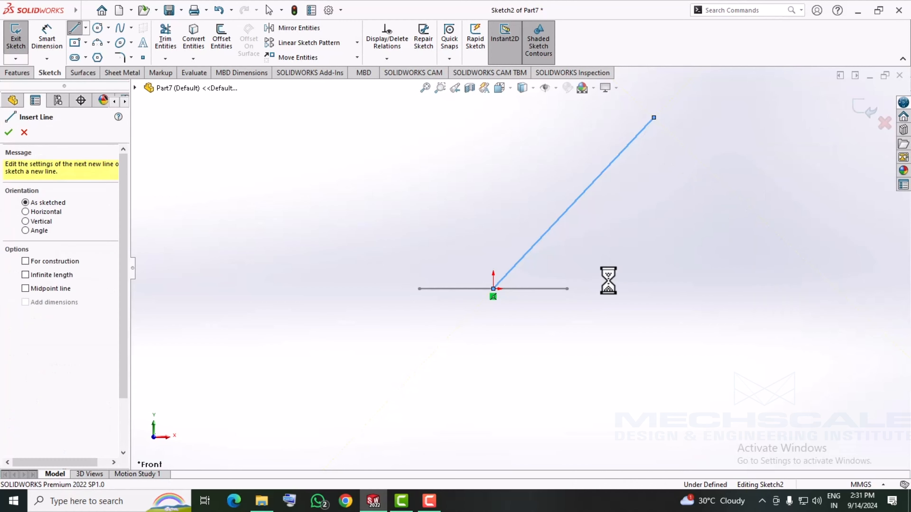
middle_click_drag(576, 256, 644, 203)
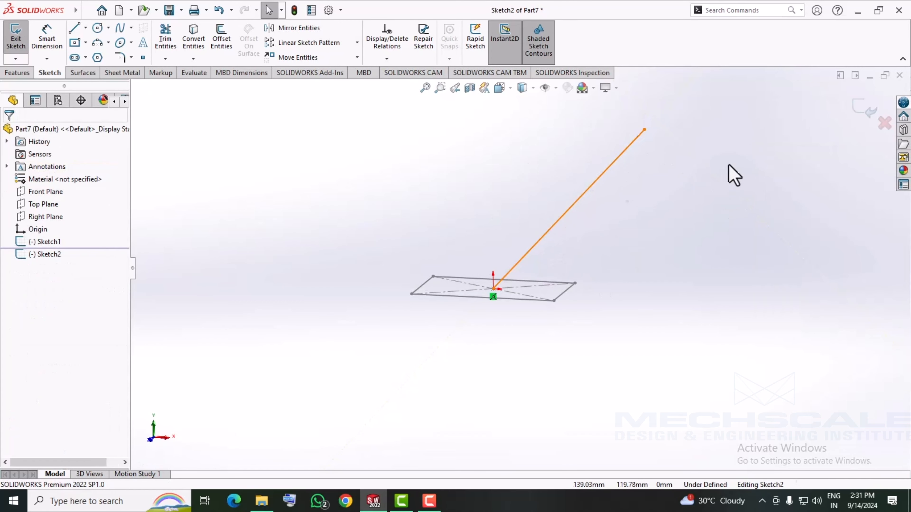
- Exit the line sketch and start an Extruded Boss/Base of the rectangle with a Blind end condition
left_click(873, 113)
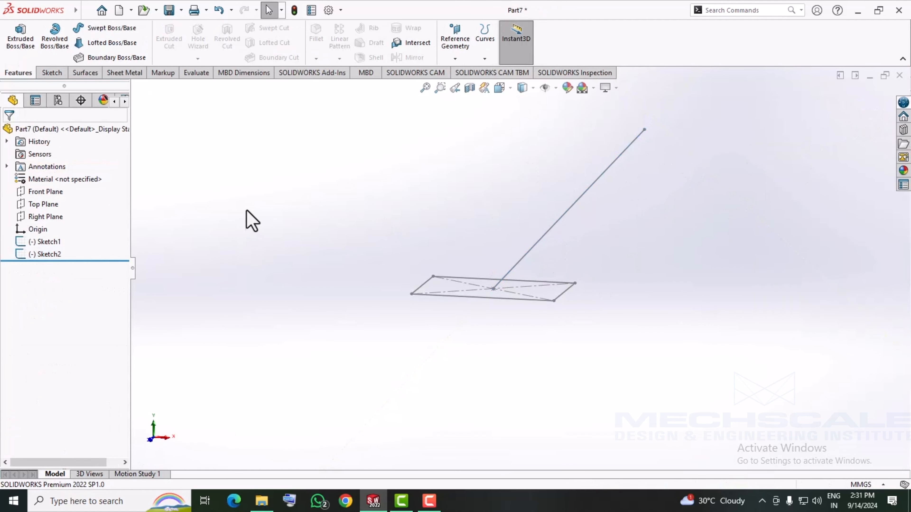
left_click(29, 46)
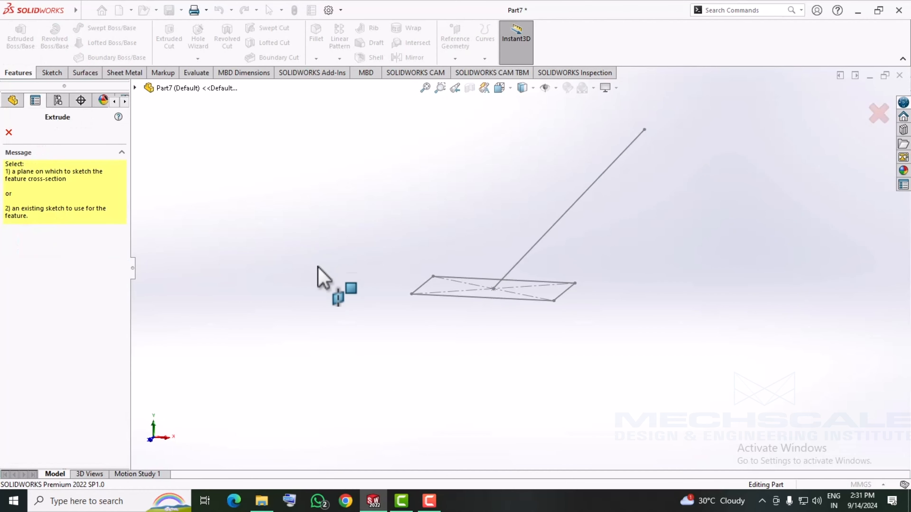
left_click(425, 284)
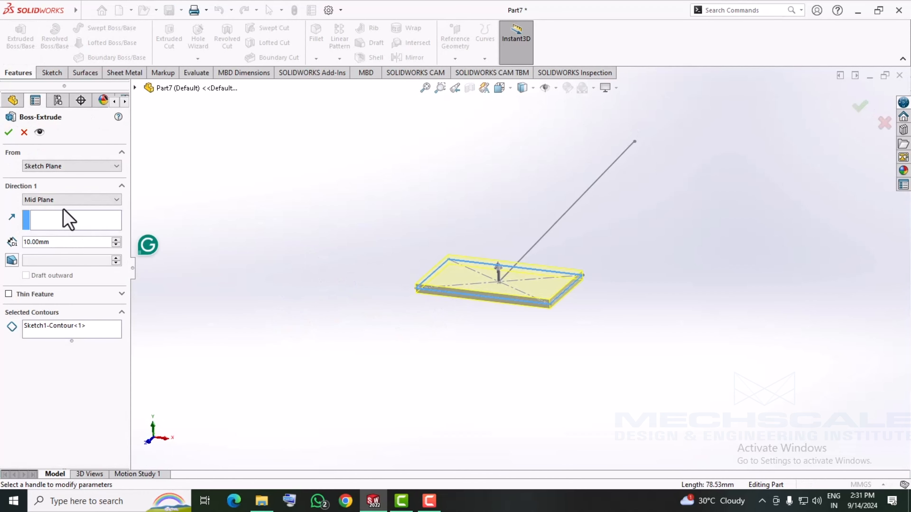
left_click(72, 199)
left_click(50, 210)
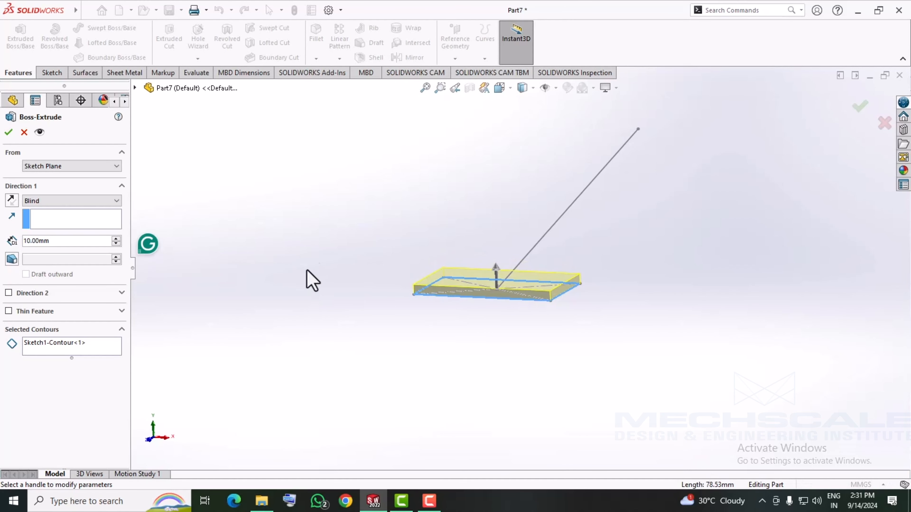
- Set the slanted sketch line as the direction of extrusion for the rectangle's boss
left_click(53, 223)
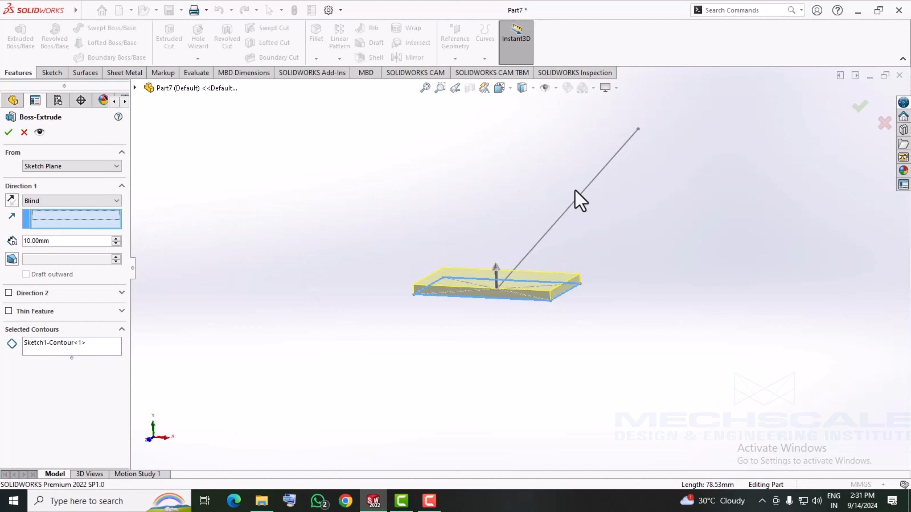
left_click(589, 191)
scroll(363, 251, "up", 1)
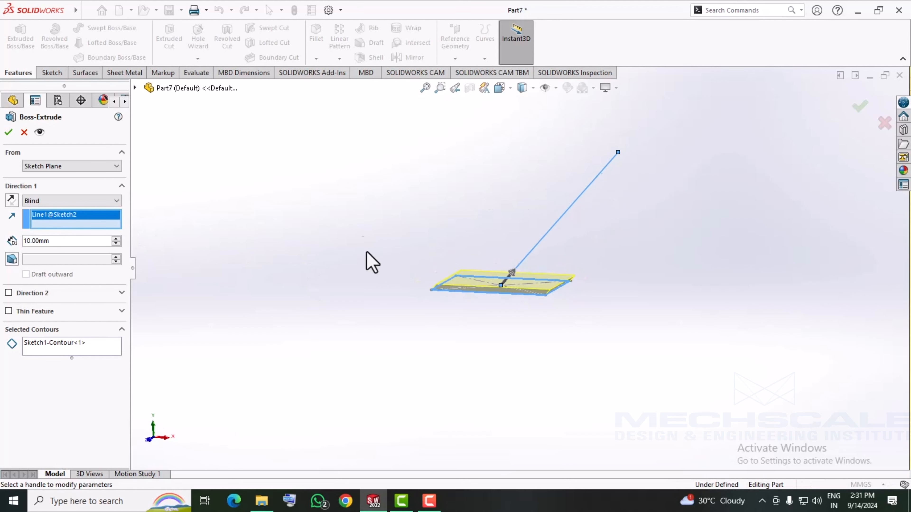
middle_click_drag(366, 252, 390, 232)
scroll(478, 243, "down", 7)
middle_click_drag(477, 326, 464, 295)
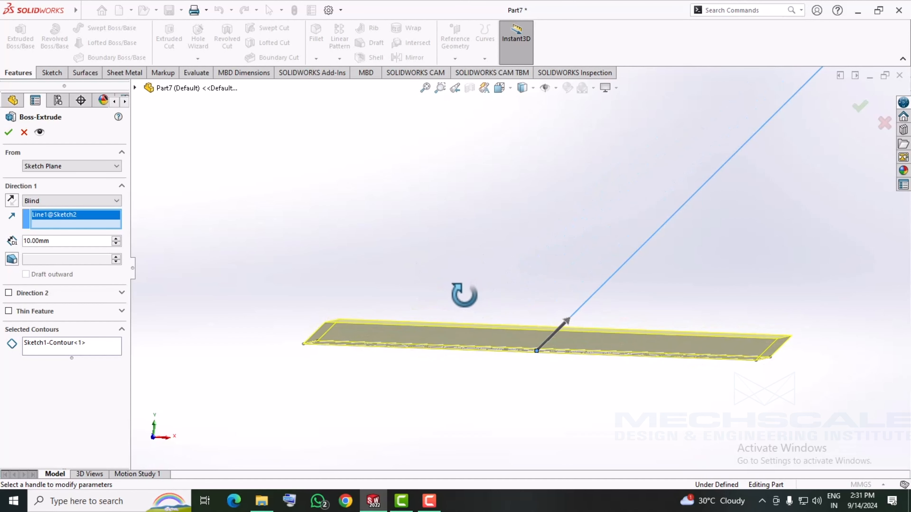
- Set the slanted extrusion's depth to 200 mm and accept the feature
left_click(115, 238)
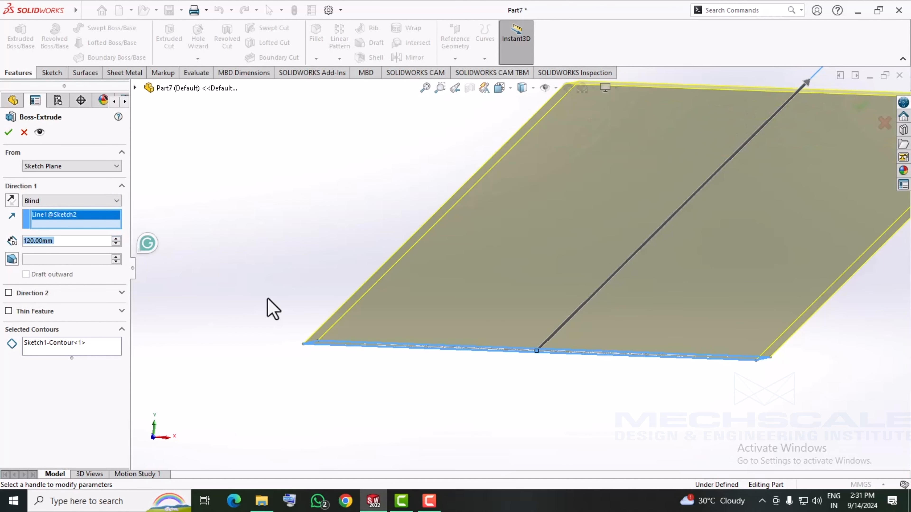
scroll(277, 310, "up", 5)
scroll(513, 271, "down", 1)
middle_click_drag(513, 271, 501, 267)
left_click(116, 238)
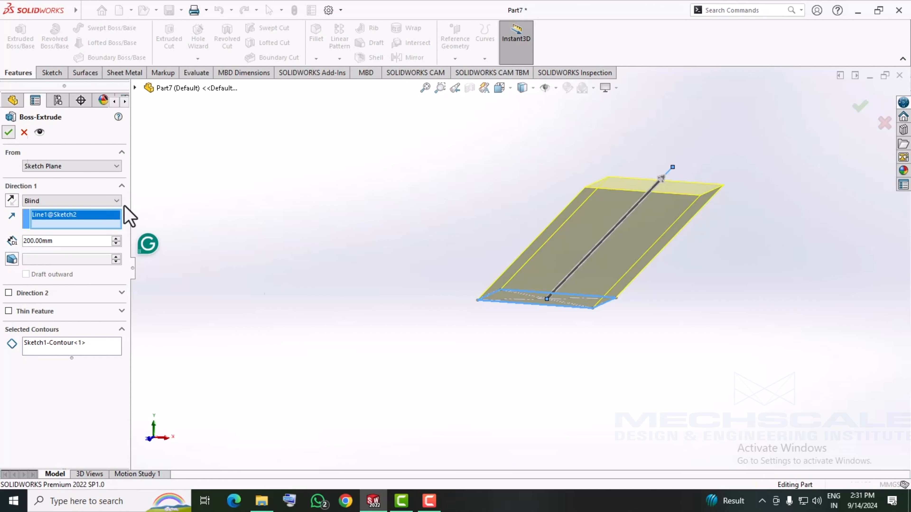
key("Return")
mouse_move(376, 366)
middle_mouse_down()
mouse_move(307, 376)
mouse_move(238, 413)
mouse_move(459, 359)
mouse_move(383, 407)
mouse_move(372, 373)
middle_mouse_up()
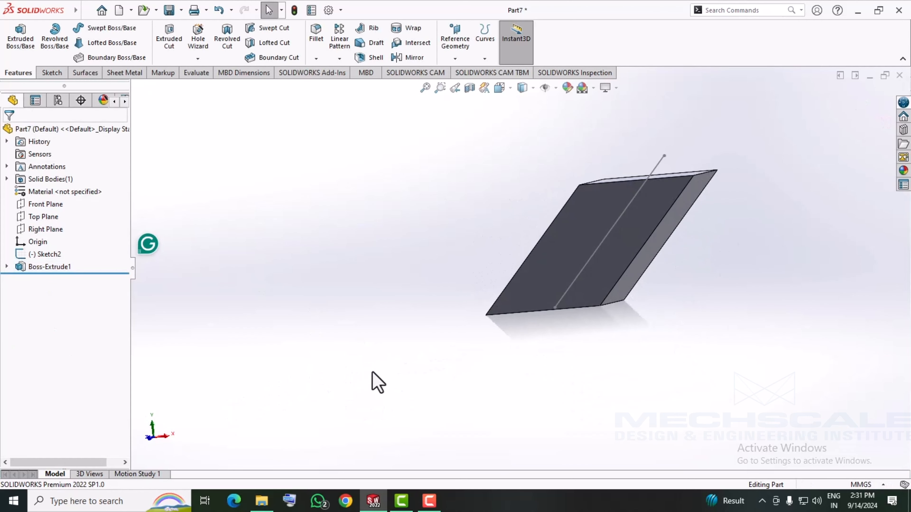
- Delete the slanted boss extrusion and the slanted line sketch, keeping the rectangle sketch
right_click(67, 269)
left_click(88, 330)
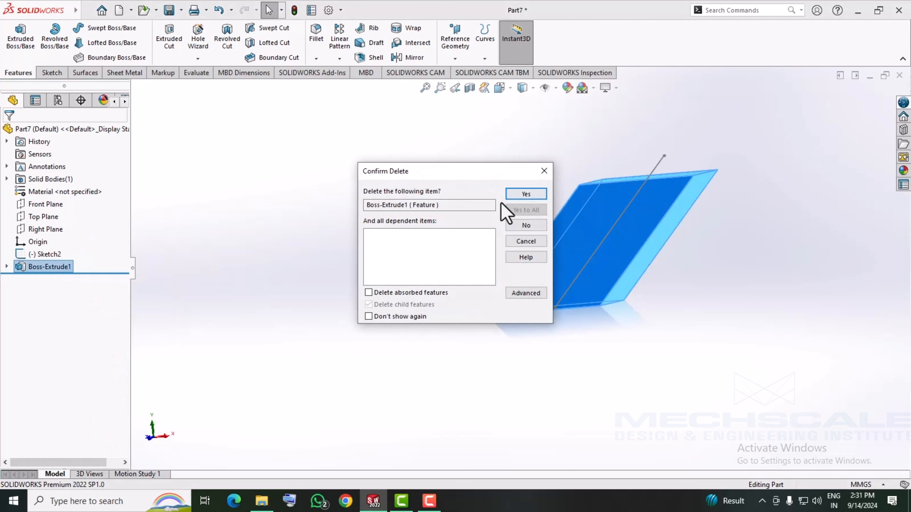
left_click(525, 196)
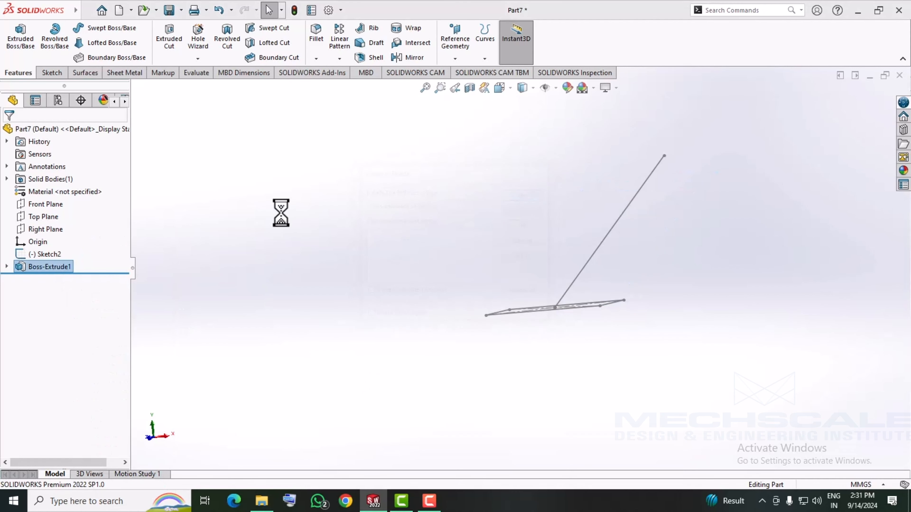
right_click(40, 256)
left_click(62, 331)
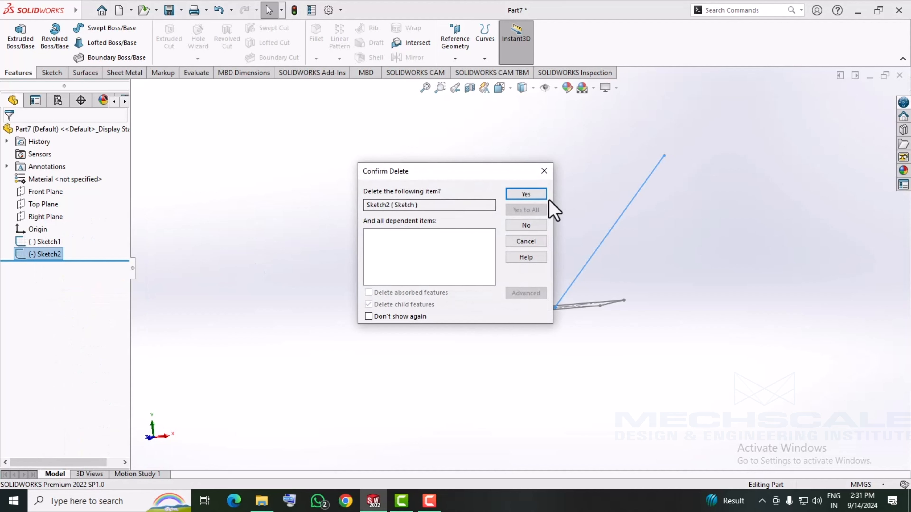
left_click(536, 194)
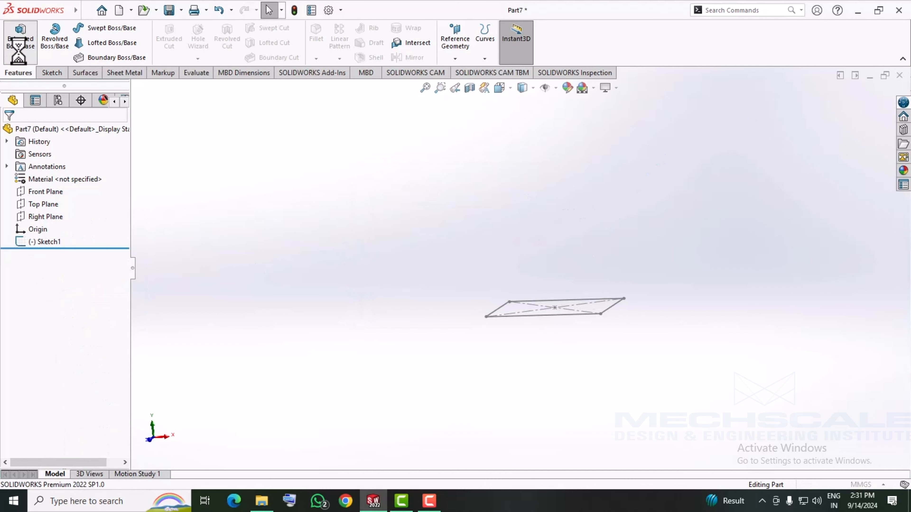
- Start a 200 mm Blind extrusion of the rectangle and apply an inward draft of 9 degrees
left_click(497, 310)
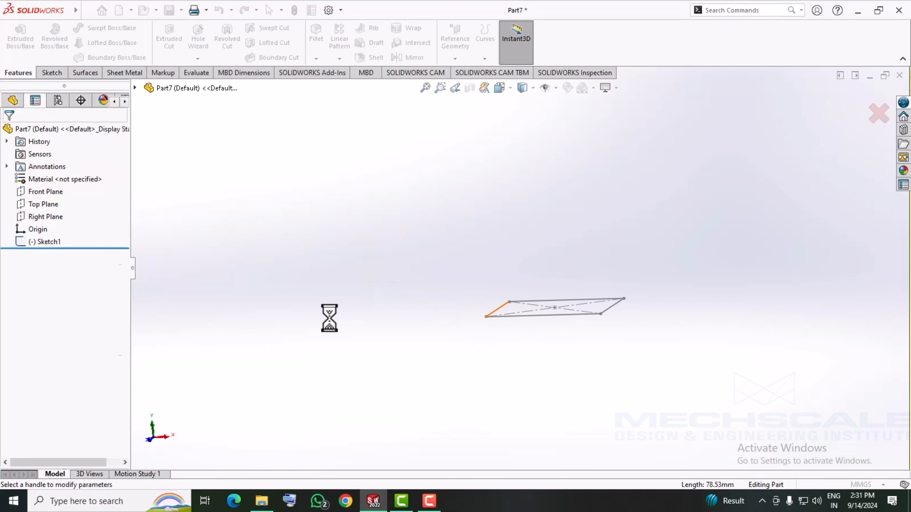
mouse_move(352, 287)
middle_mouse_down()
mouse_move(490, 224)
mouse_move(578, 147)
middle_mouse_up()
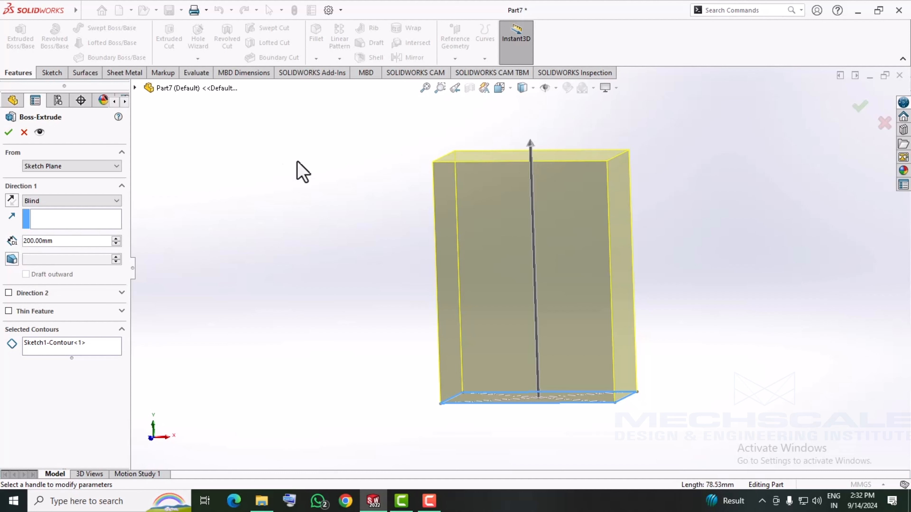
left_click(9, 263)
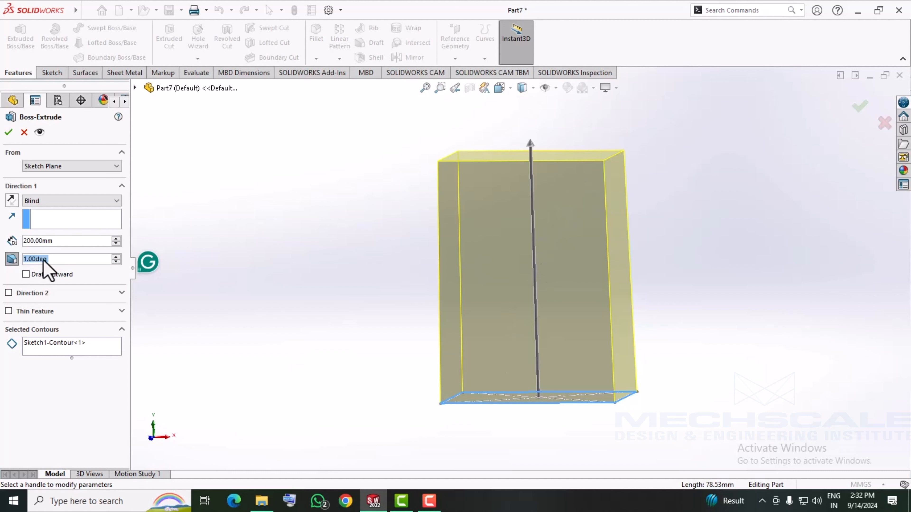
left_click(116, 258)
left_click(115, 258)
left_click(115, 258)
left_click(116, 257)
left_click(115, 258)
left_click(116, 257)
left_click(115, 257)
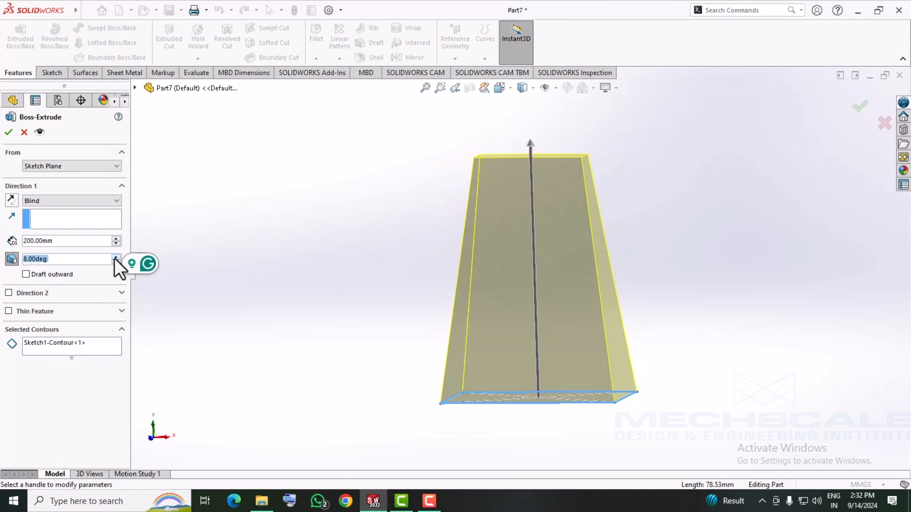
left_click(115, 257)
middle_click_drag(233, 255, 221, 325)
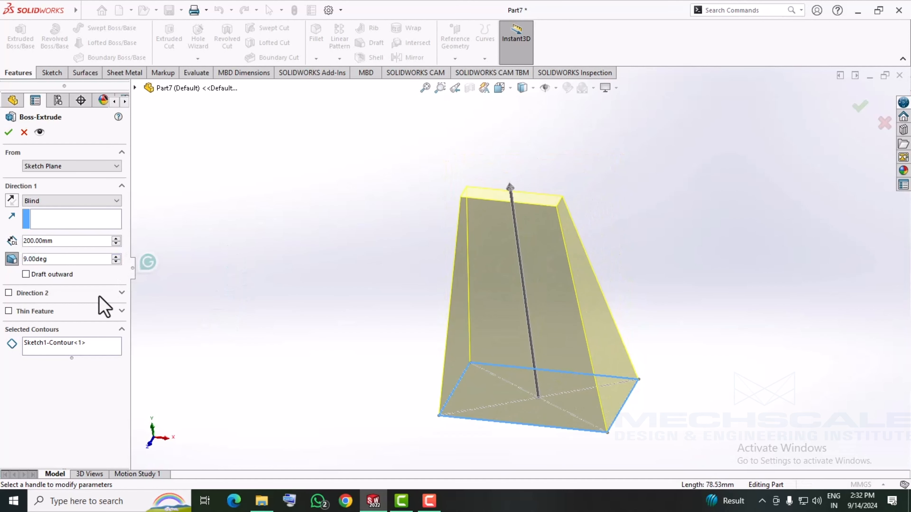
- Try outward draft and a second extrusion direction on the rectangle, and cancel the boss extrusion
left_click(26, 274)
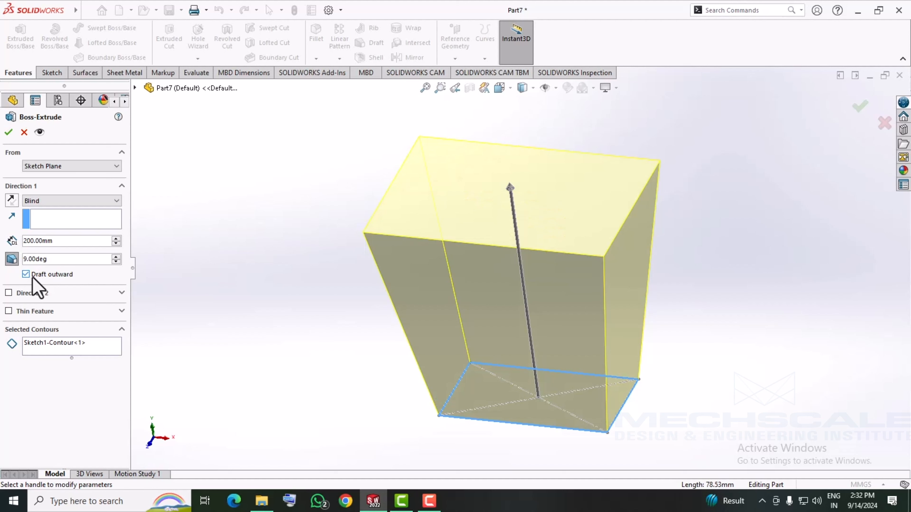
left_click(23, 295)
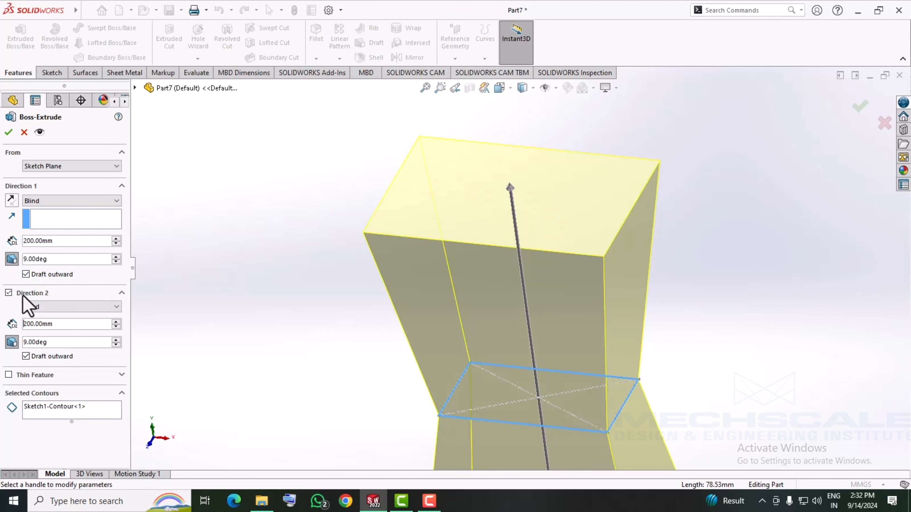
mouse_move(260, 366)
middle_mouse_down()
mouse_move(311, 217)
mouse_move(294, 241)
mouse_move(285, 230)
mouse_move(220, 297)
mouse_move(261, 362)
mouse_move(208, 305)
mouse_move(260, 310)
middle_mouse_up()
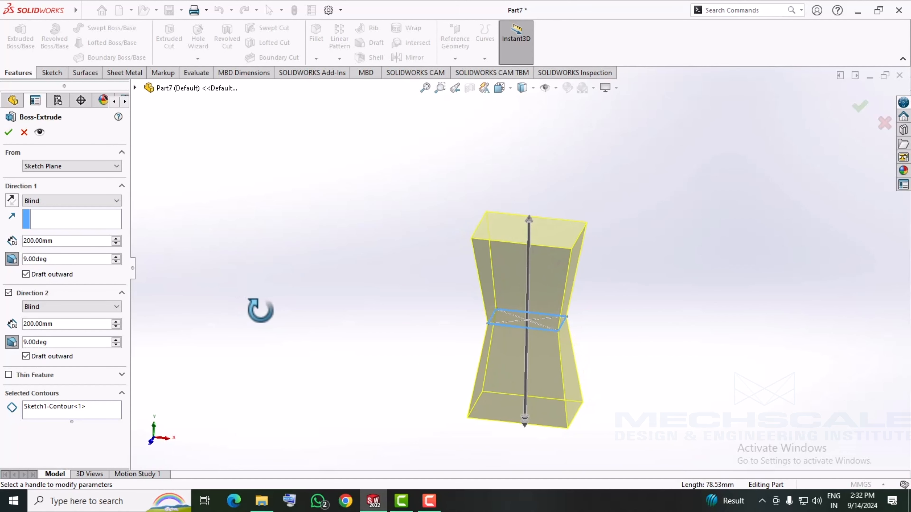
left_click(24, 133)
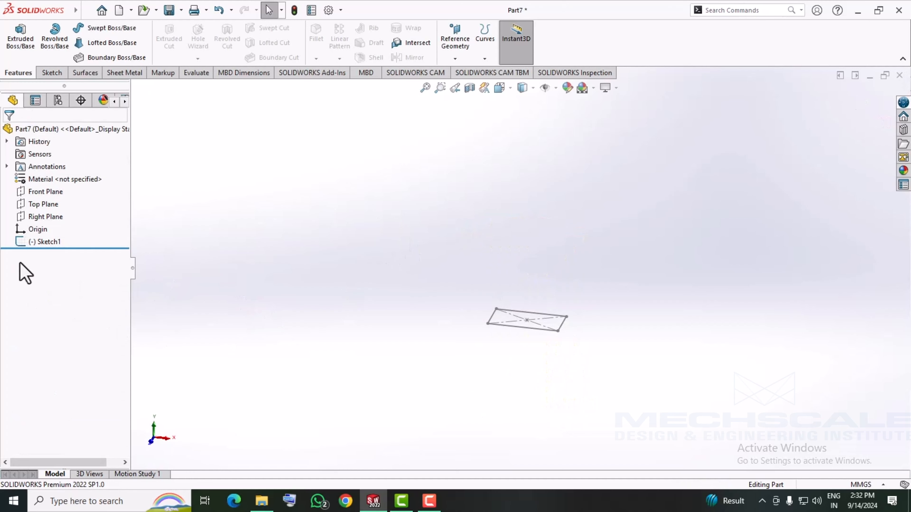
- Edit the rectangle sketch on the Top Plane and delete all of its geometry
right_click(49, 246)
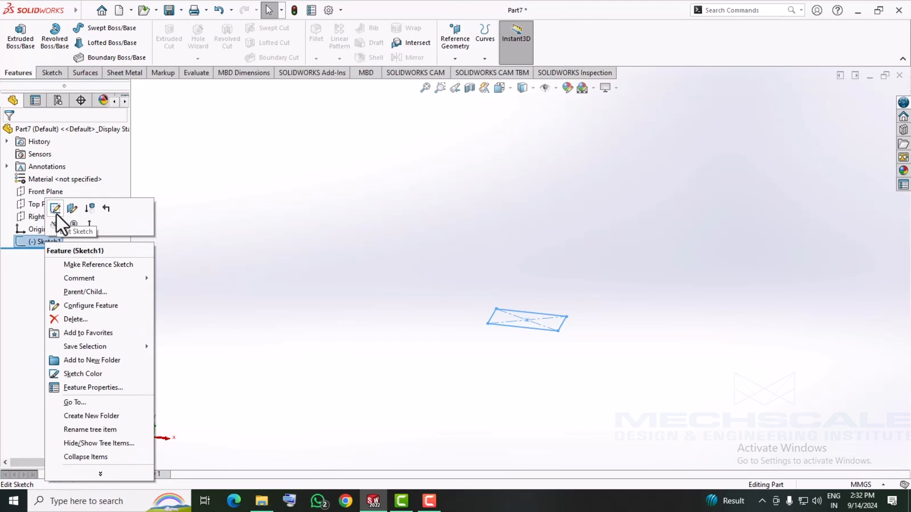
left_click(56, 212)
mouse_move(347, 208)
left_mouse_down()
mouse_move(667, 366)
mouse_move(666, 378)
left_mouse_up()
key("Delete")
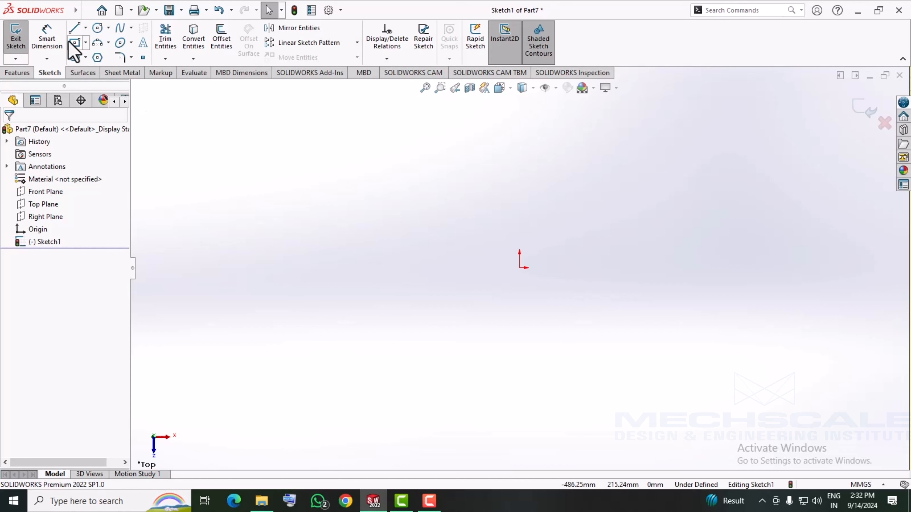
- Draw an open stepped profile of a horizontal line about 217 mm long, a vertical line and a second horizontal line, and exit the sketch
left_click(85, 28)
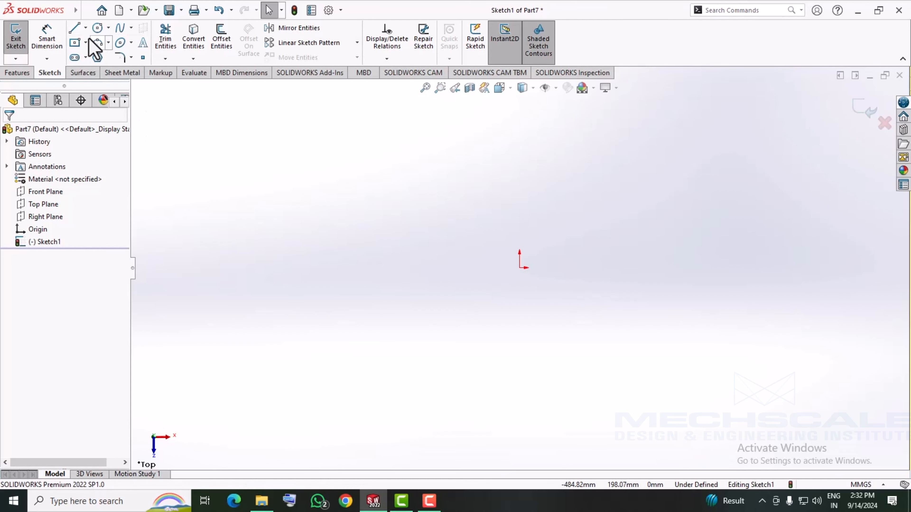
left_click(292, 267)
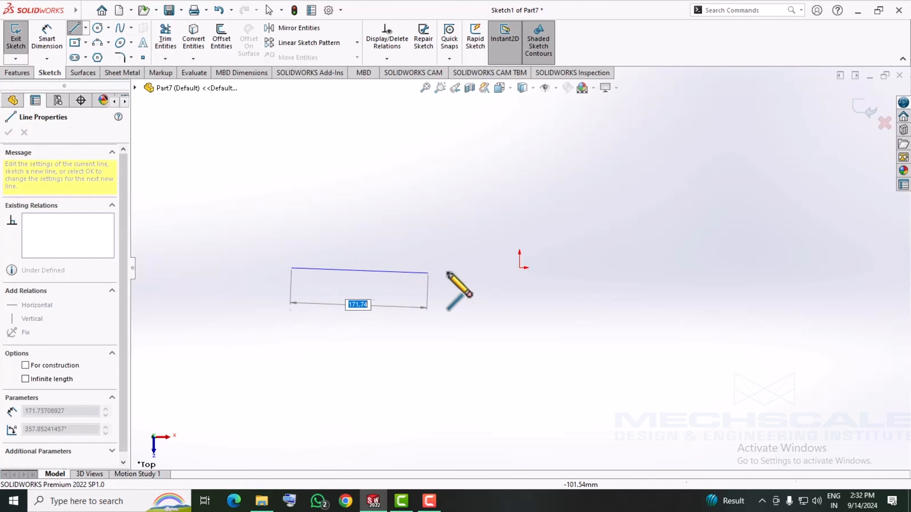
left_click(465, 267)
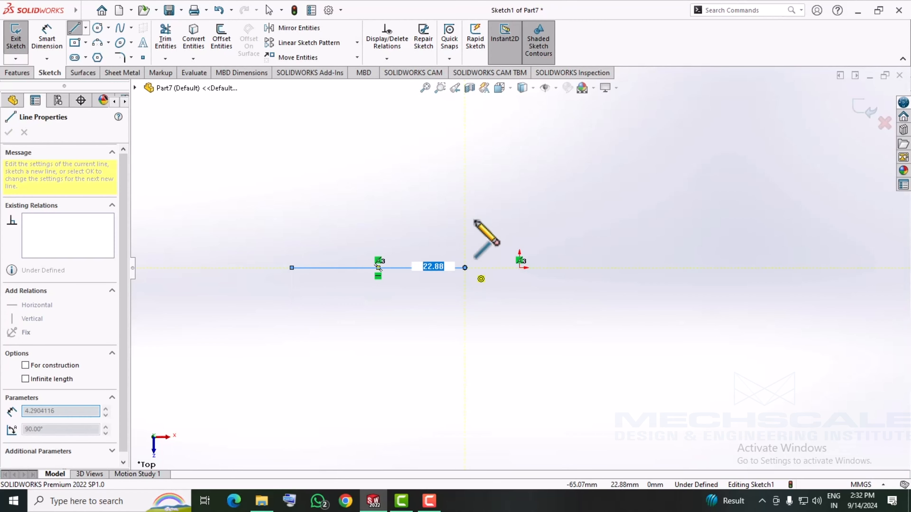
left_click(465, 132)
left_click(686, 132)
right_click(670, 234)
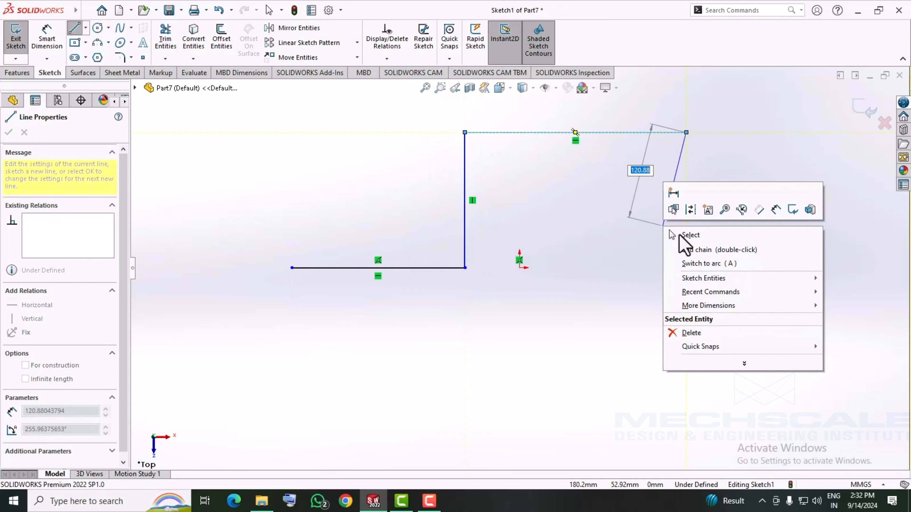
left_click(682, 247)
left_click(865, 109)
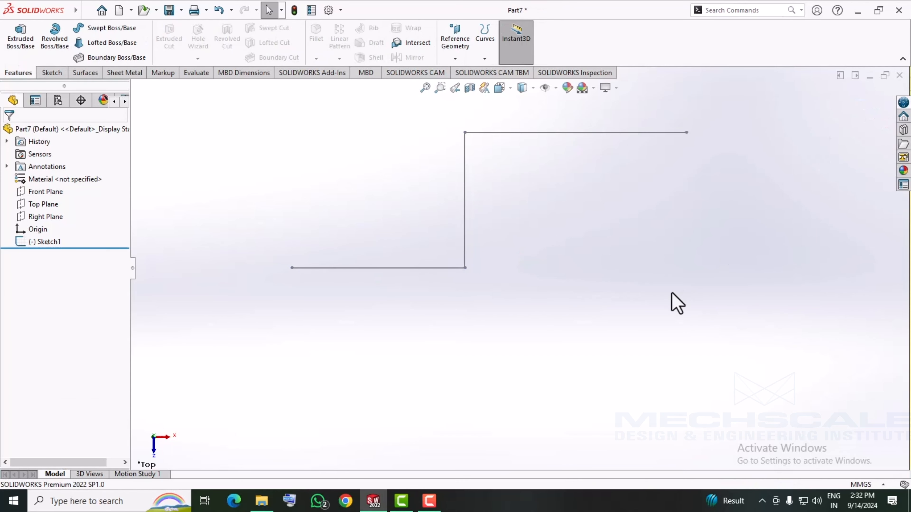
- Start a 200 mm Blind extrusion of the open stepped profile as a One-Direction thin feature with 5 mm thickness
mouse_move(469, 326)
middle_mouse_down()
mouse_move(423, 173)
mouse_move(423, 131)
mouse_move(357, 179)
mouse_move(403, 153)
mouse_move(488, 153)
middle_mouse_up()
mouse_move(407, 197)
middle_mouse_down()
mouse_move(406, 156)
mouse_move(407, 186)
mouse_move(376, 223)
mouse_move(401, 240)
middle_mouse_up()
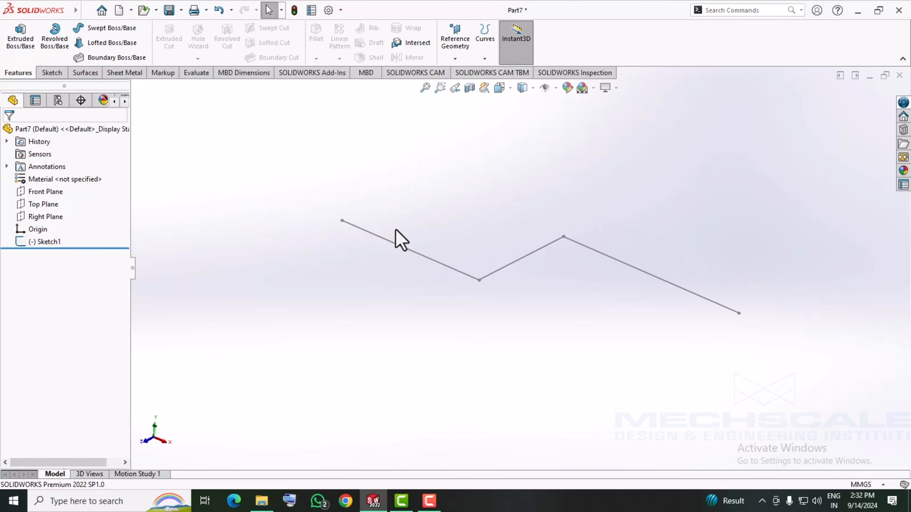
left_click(14, 44)
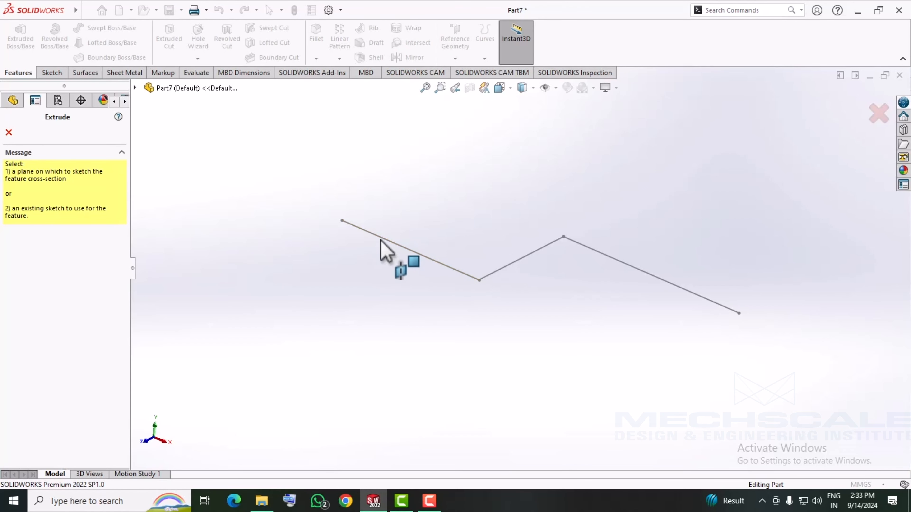
left_click(380, 240)
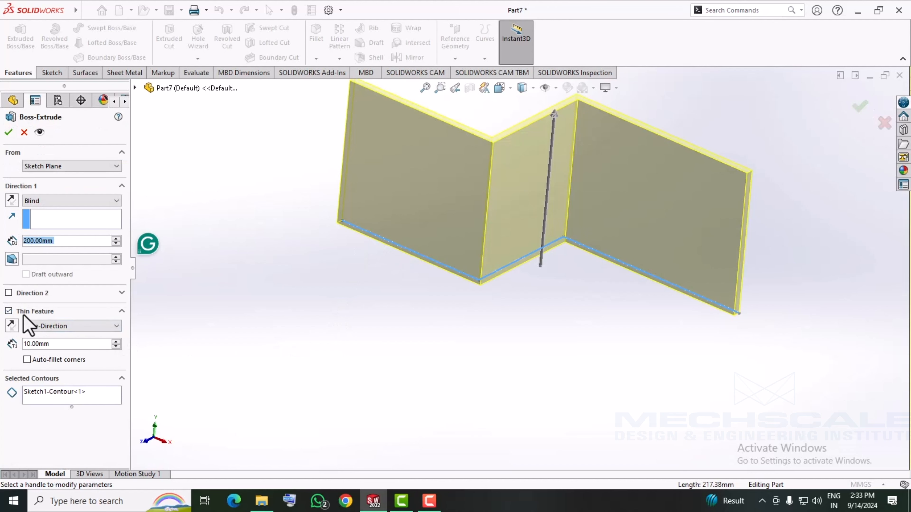
scroll(484, 199, "down", 6)
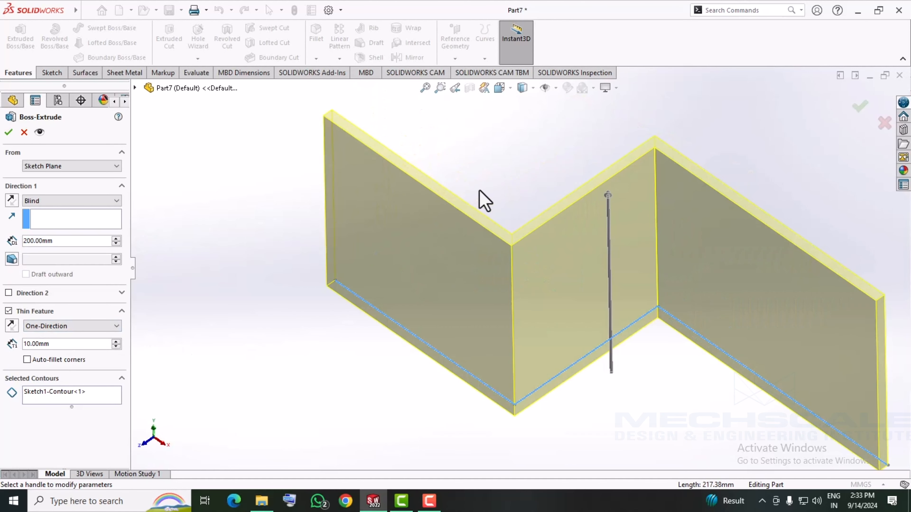
scroll(491, 271, "up", 3)
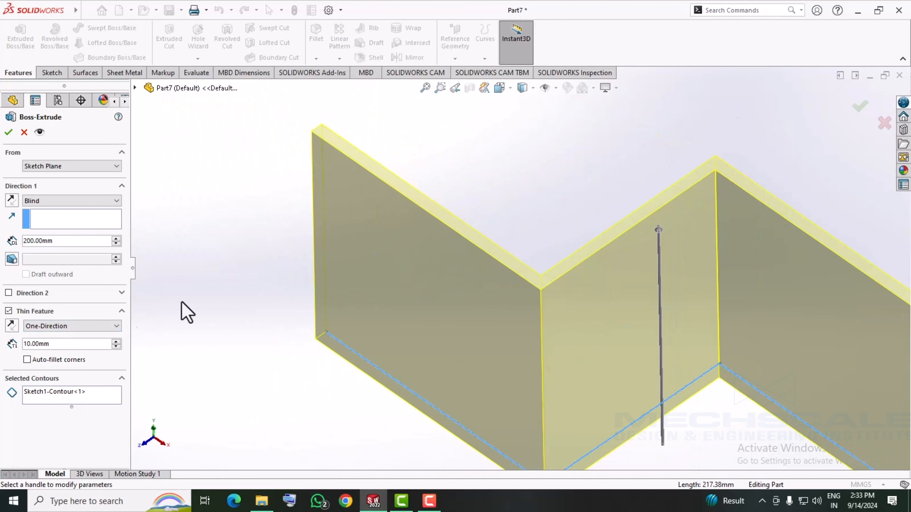
left_click_drag(64, 344, 17, 347)
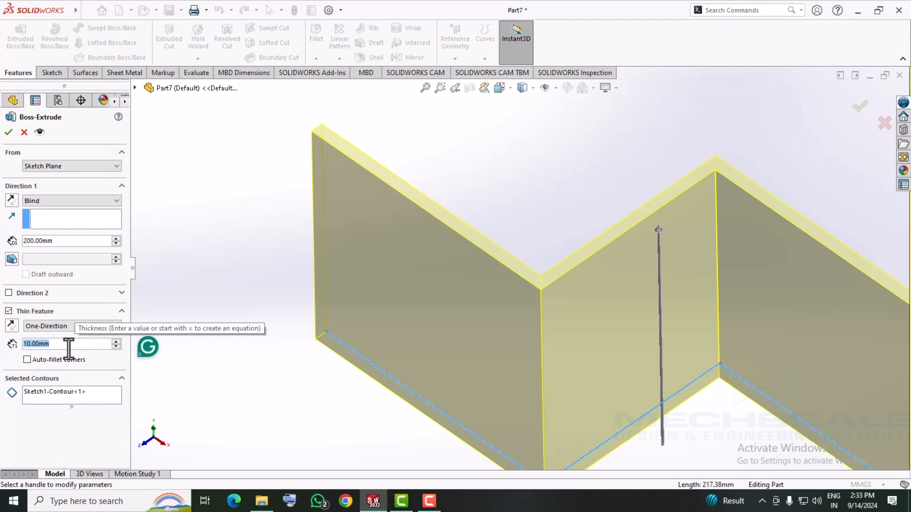
type("5")
key("Return")
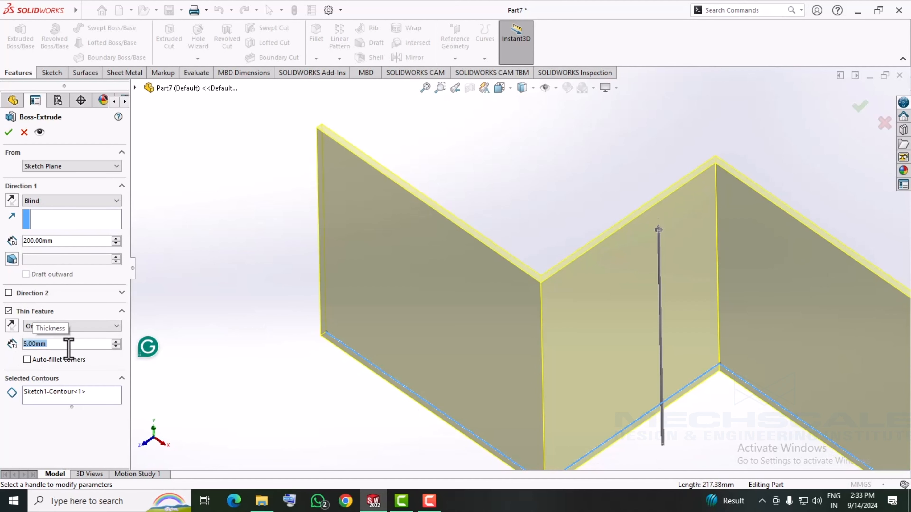
- Enable auto-fillet corners with a 15 mm radius on the thin feature, create it, and inspect the rounded bends
left_click(26, 360)
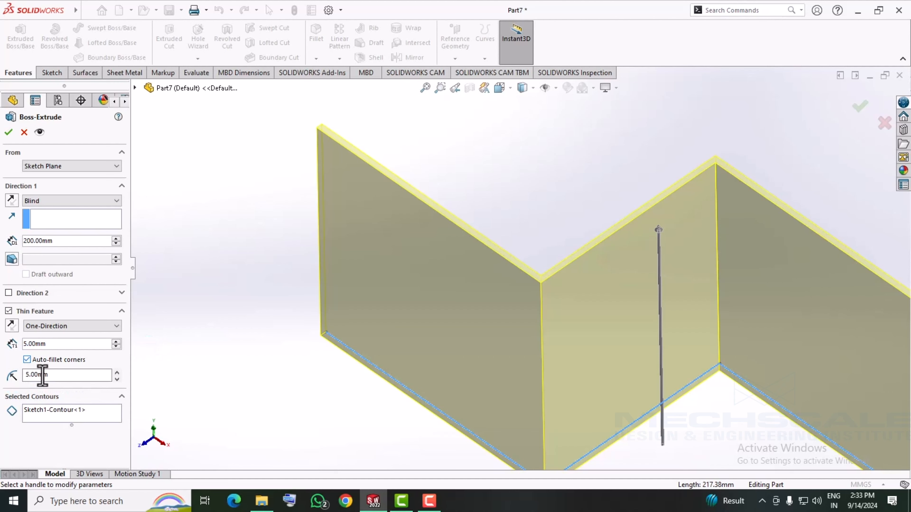
scroll(290, 354, "up", 2)
middle_click_drag(291, 354, 431, 395)
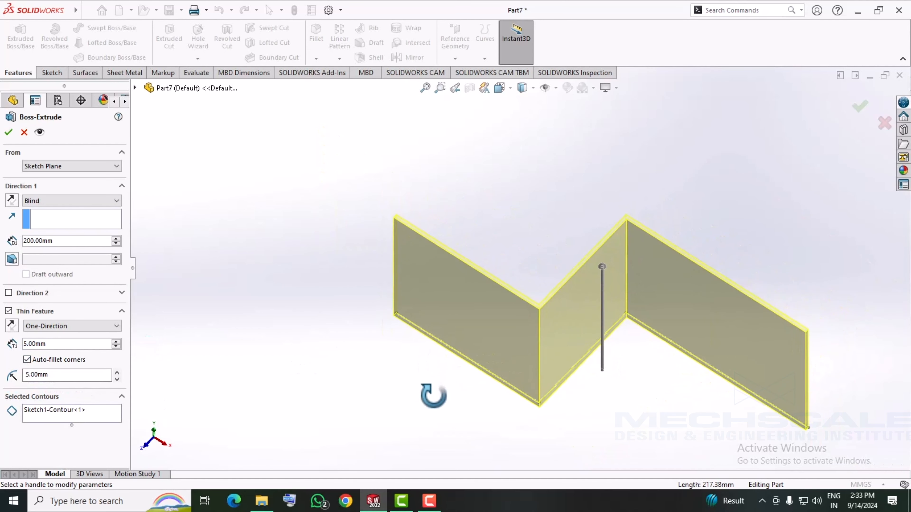
scroll(530, 353, "down", 3)
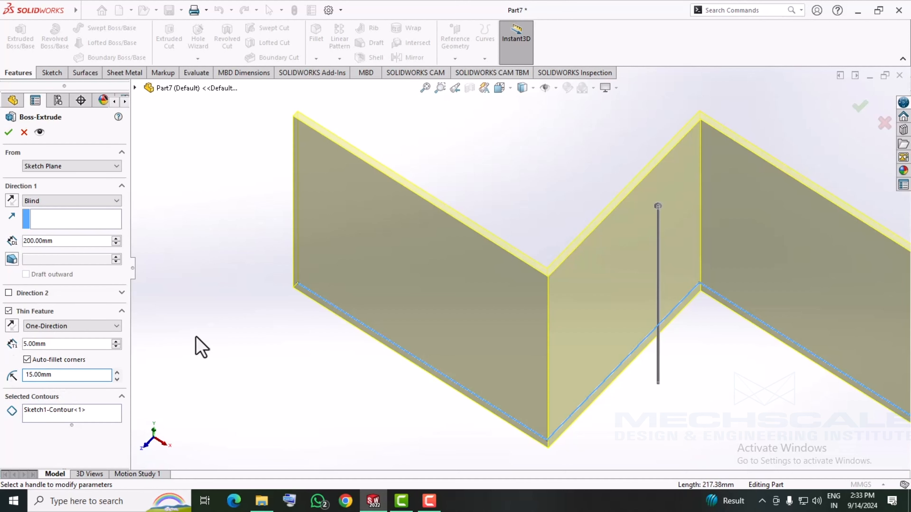
middle_click_drag(201, 346, 200, 285)
left_click(10, 132)
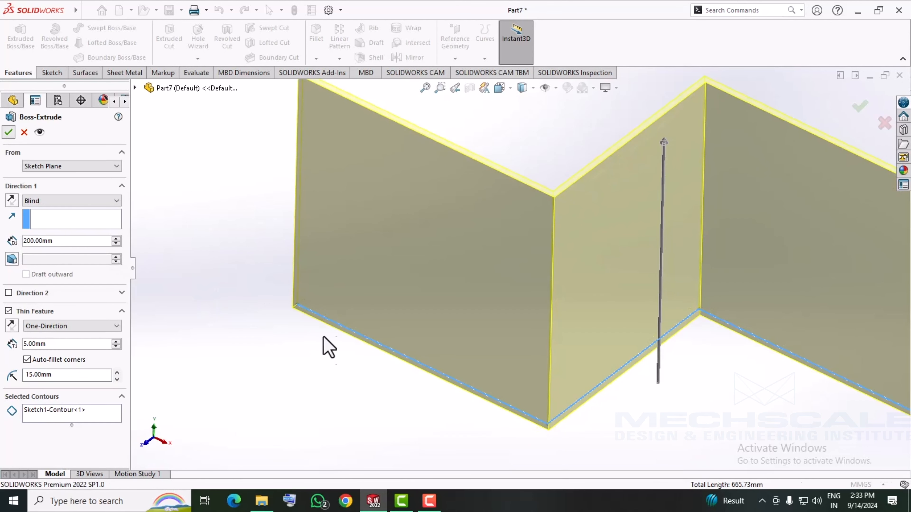
key("z")
mouse_move(420, 328)
middle_mouse_down()
mouse_move(378, 358)
mouse_move(430, 323)
middle_mouse_up()
scroll(466, 282, "down", 4)
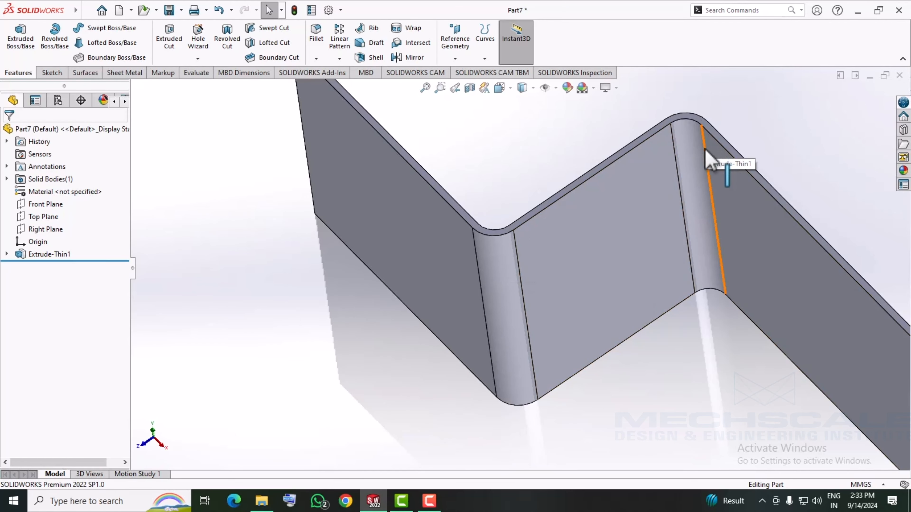
scroll(441, 305, "up", 3)
middle_click_drag(431, 305, 455, 264)
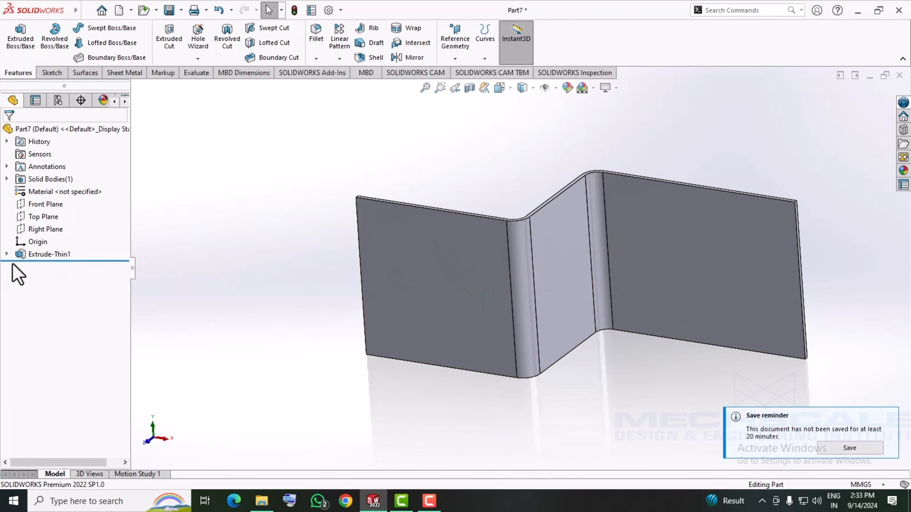
- Delete the thin extrusion feature while keeping its sketch
right_click(30, 253)
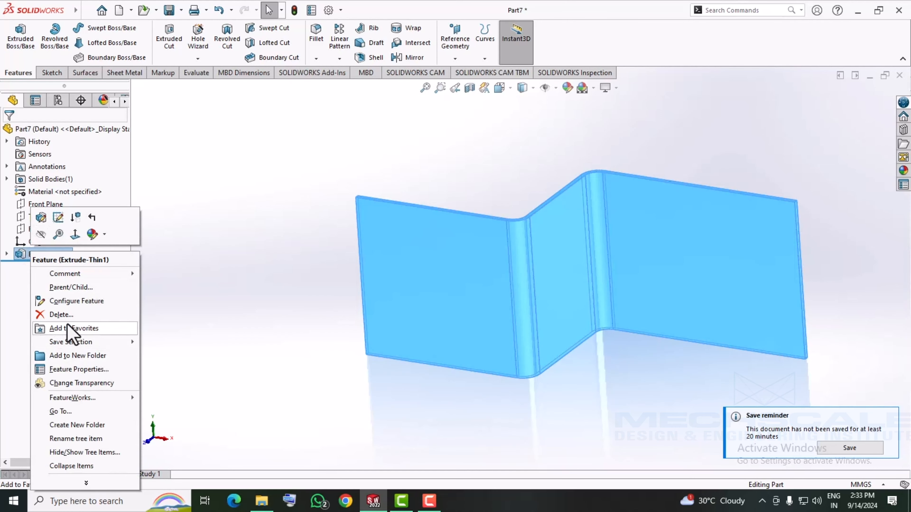
left_click(61, 314)
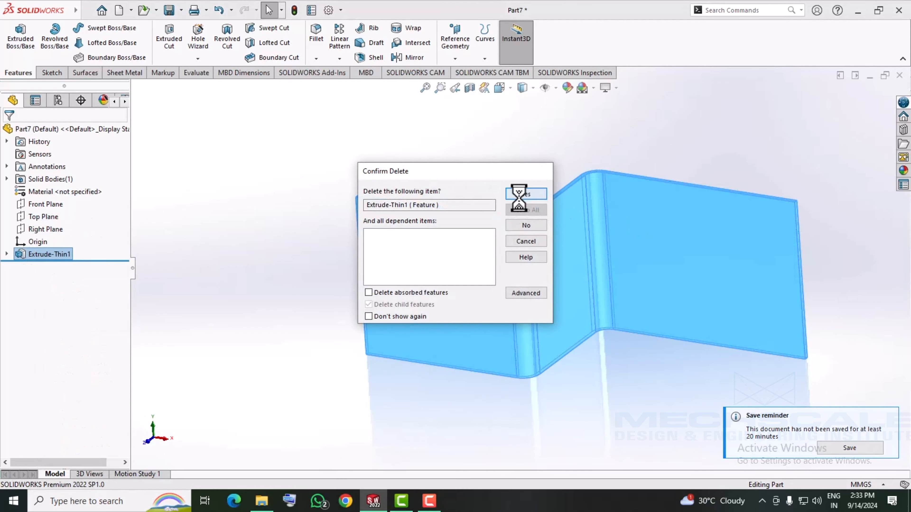
left_click(519, 194)
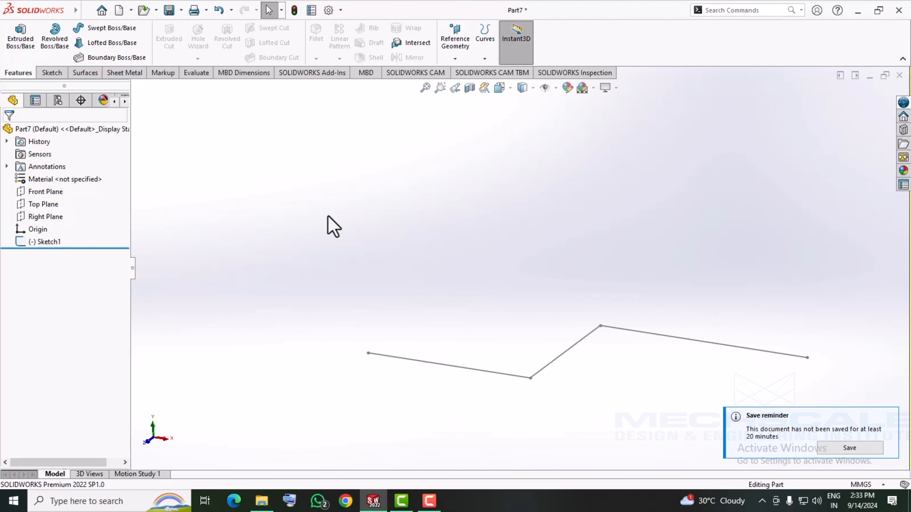
- Edit the stepped profile sketch and delete all of its lines
right_click(55, 245)
left_click(68, 203)
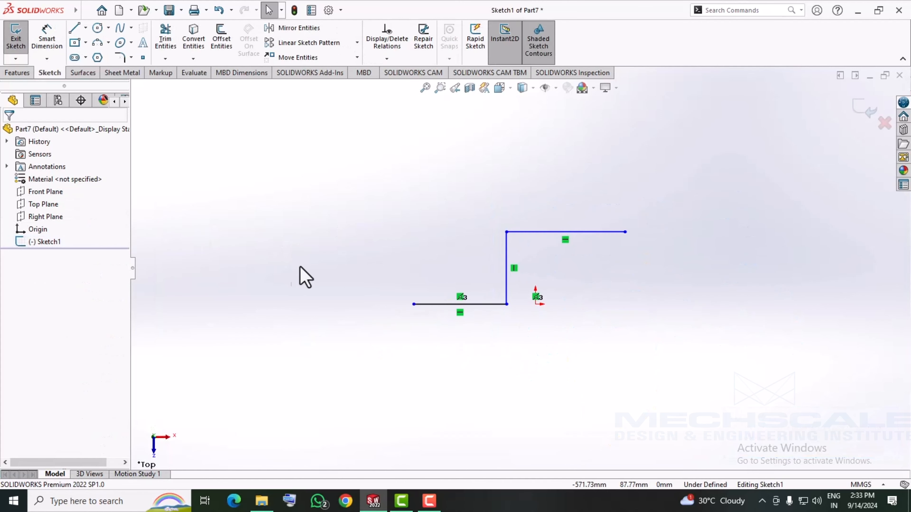
left_click_drag(307, 213, 828, 388)
key("Delete")
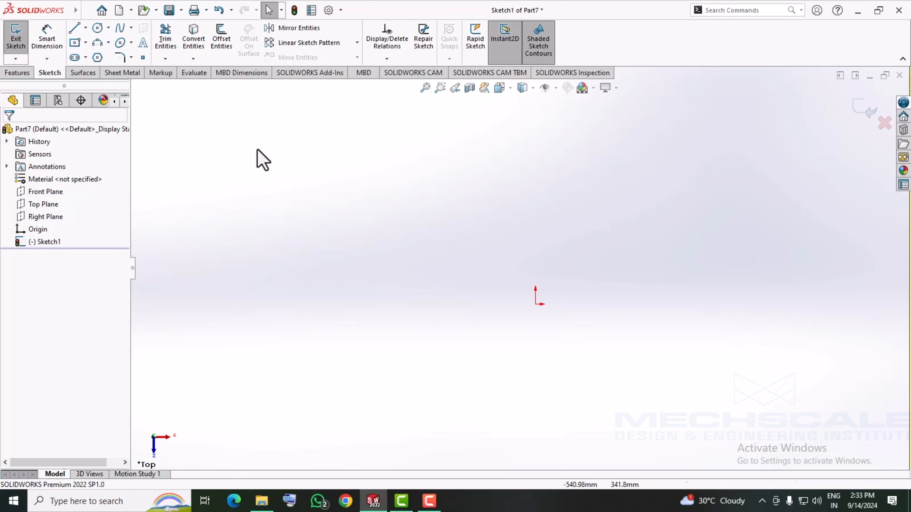
- Draw a center rectangle around the origin and a circle inside its upper-left area
left_click(75, 43)
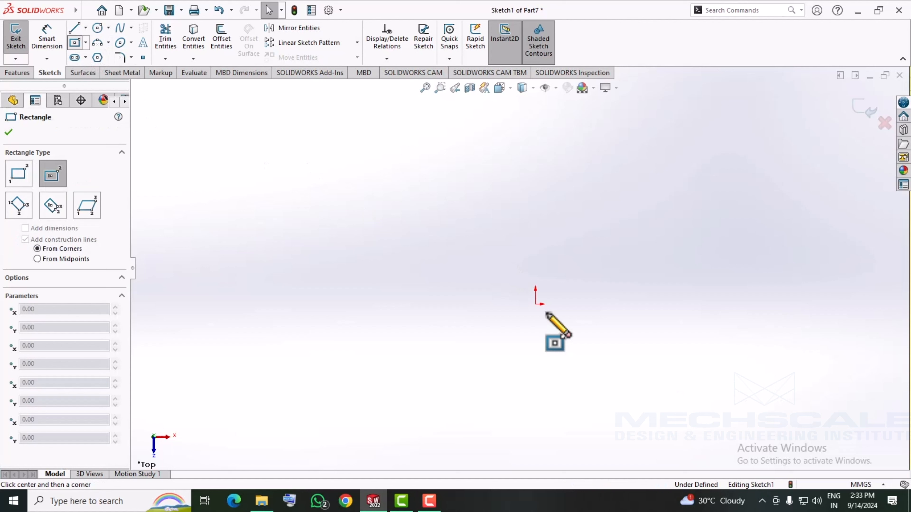
left_click(535, 304)
left_click(689, 174)
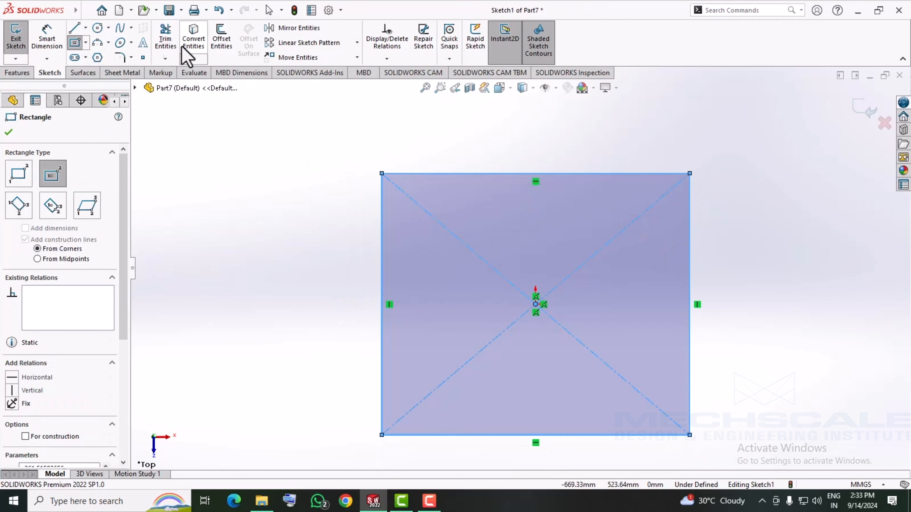
left_click(98, 28)
left_click(447, 268)
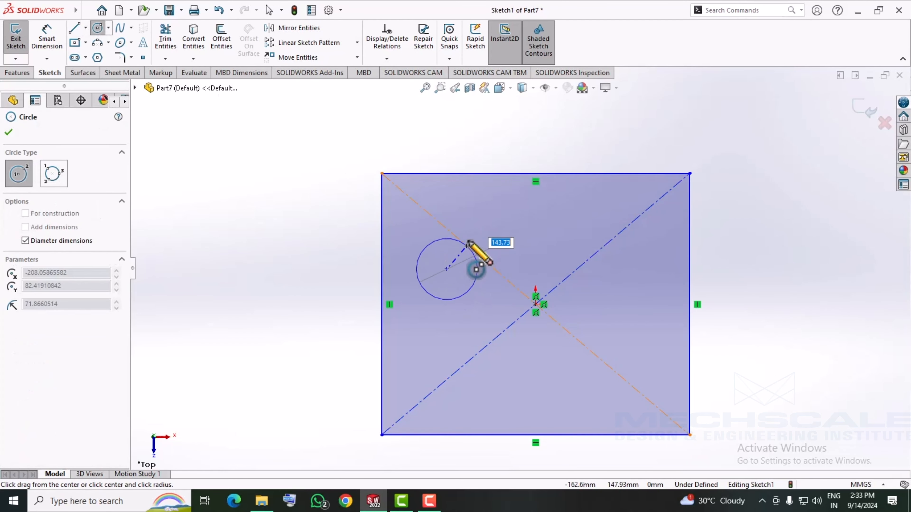
left_click(482, 258)
- Draw a six-sided polygon with an inscribed circle about 244 mm in diameter in the rectangle's lower-right area, and exit the sketch
left_click(97, 58)
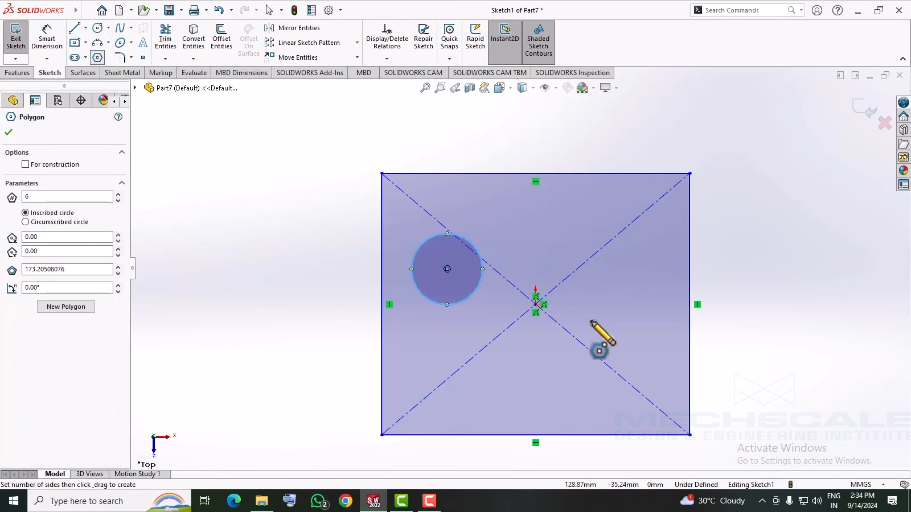
left_click(607, 325)
left_click(651, 299)
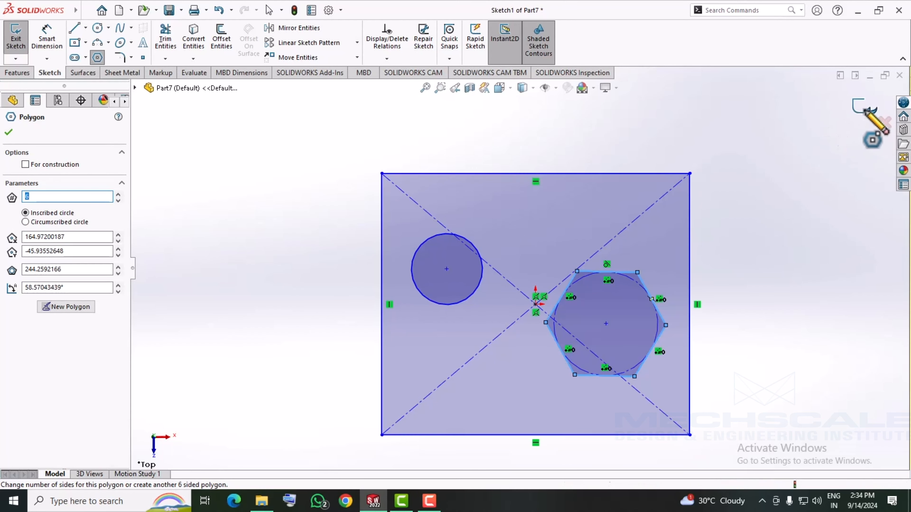
left_click(868, 113)
- Start a 200 mm Blind extrusion using only the rectangle contour of the sketch
mouse_move(275, 307)
middle_mouse_down()
mouse_move(286, 112)
mouse_move(244, 145)
middle_mouse_up()
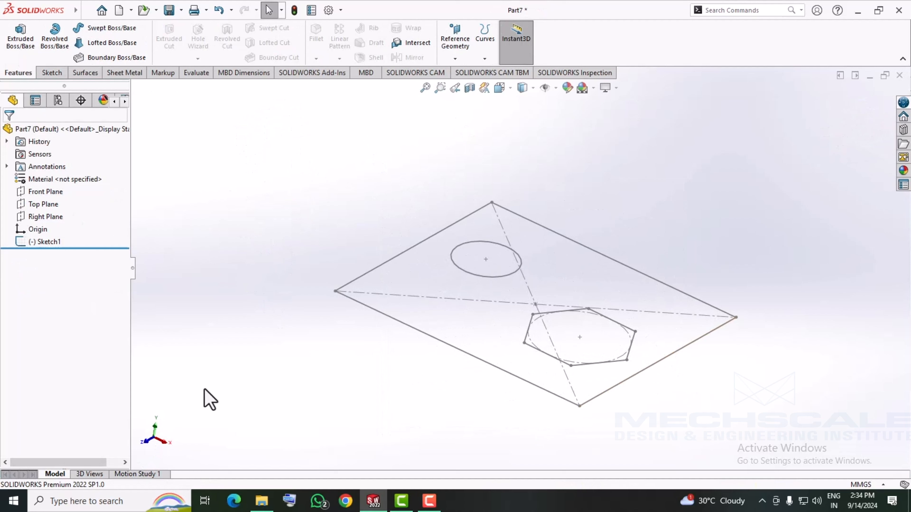
left_click(19, 38)
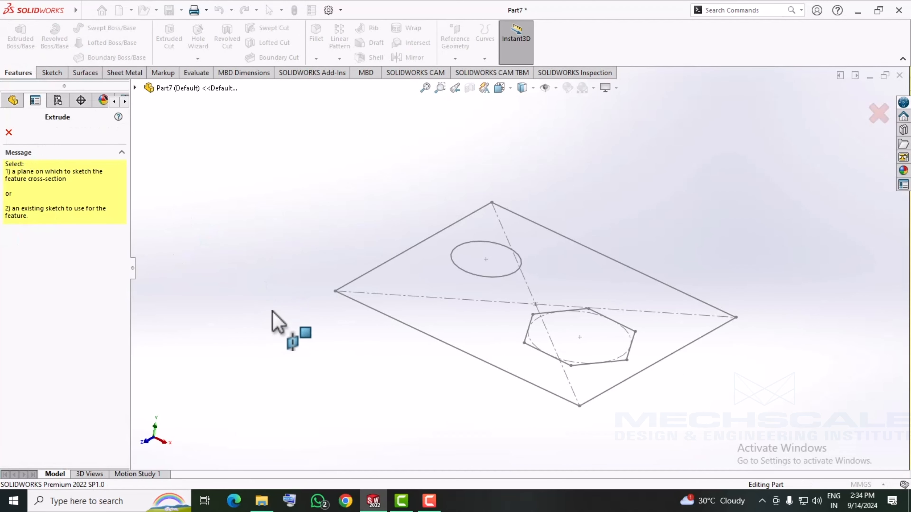
left_click(373, 312)
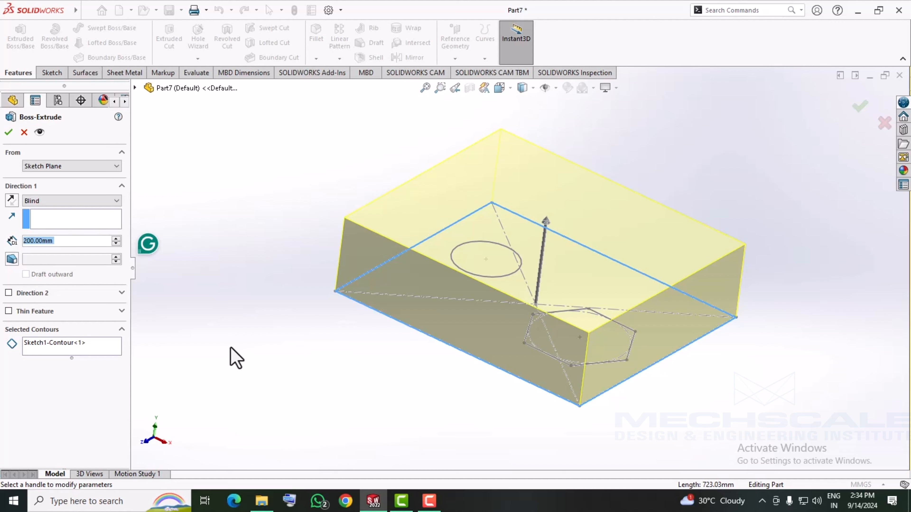
middle_click_drag(230, 347, 237, 325)
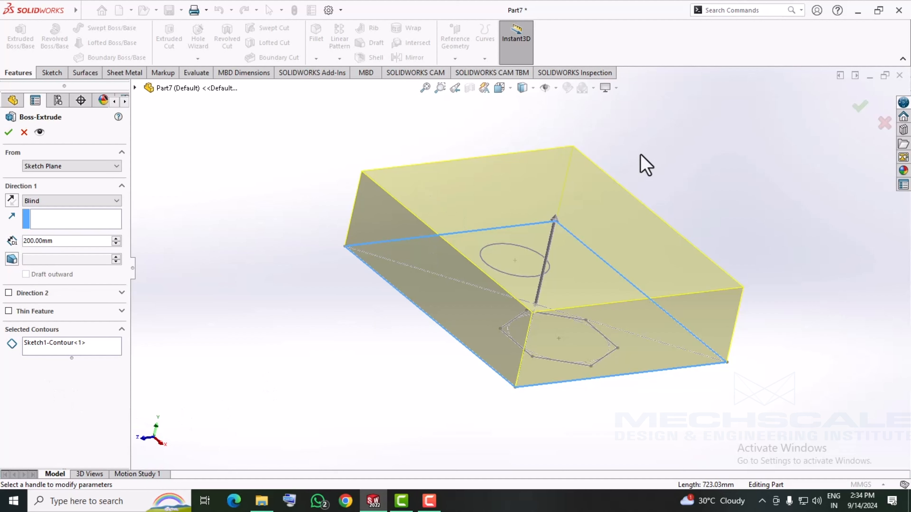
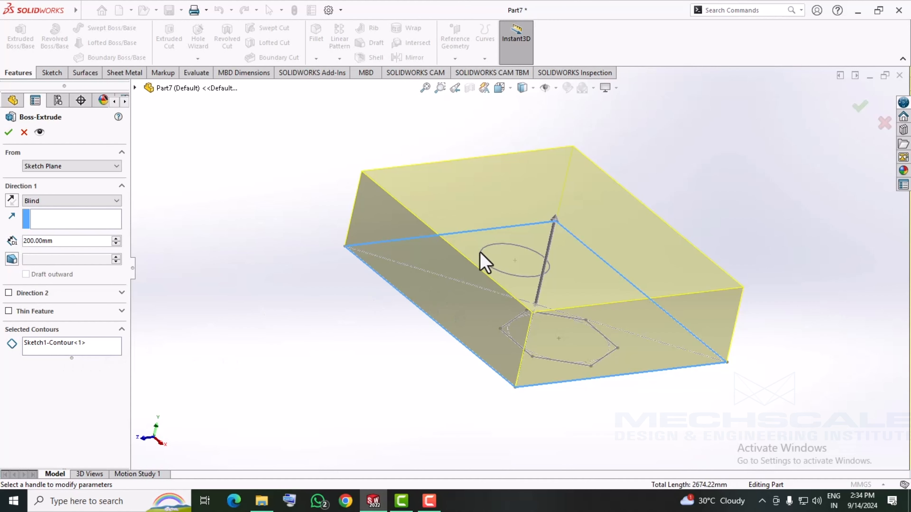
- Try adding the circle and hexagon to the selected contours, clear the contour selection, and cancel the boss extrusion
left_click(74, 344)
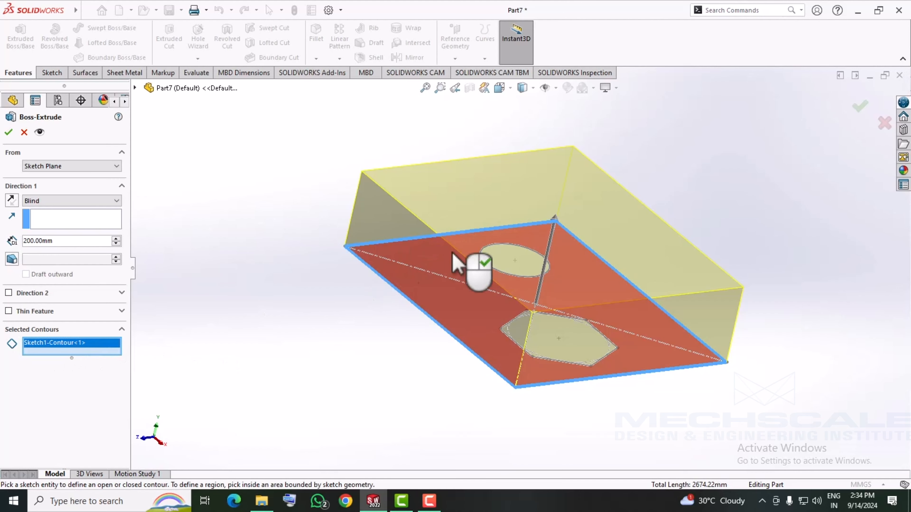
left_click(497, 245)
mouse_move(295, 372)
middle_mouse_down()
mouse_move(274, 417)
mouse_move(274, 457)
mouse_move(296, 325)
mouse_move(224, 366)
middle_mouse_up()
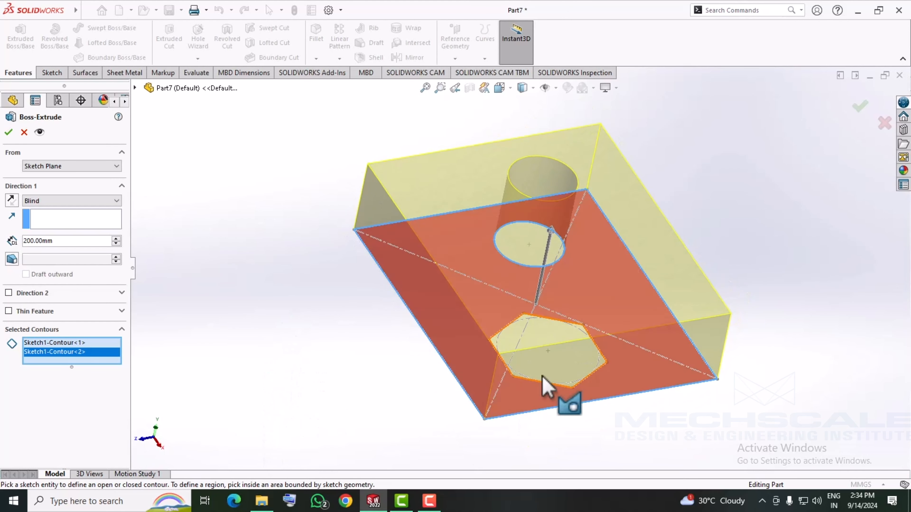
left_click(567, 324)
mouse_move(321, 375)
middle_mouse_down()
mouse_move(398, 319)
mouse_move(346, 410)
mouse_move(336, 458)
middle_mouse_up()
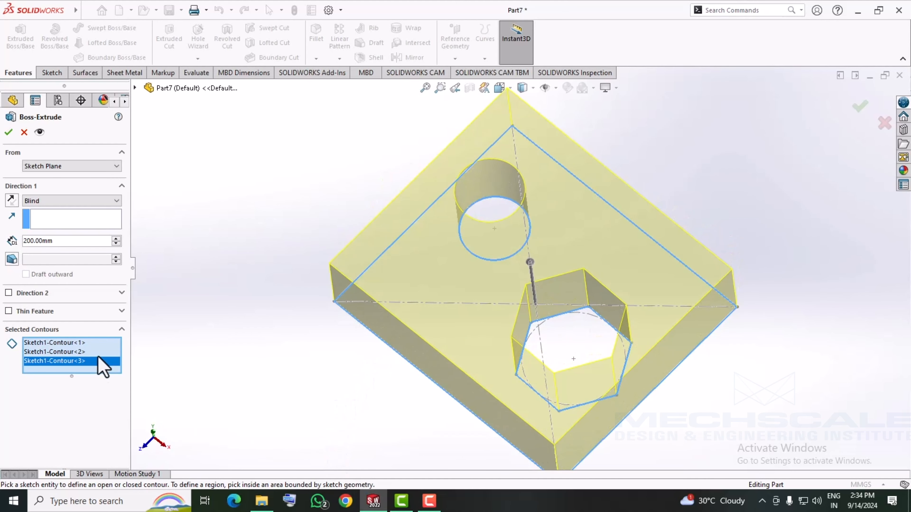
right_click(79, 342)
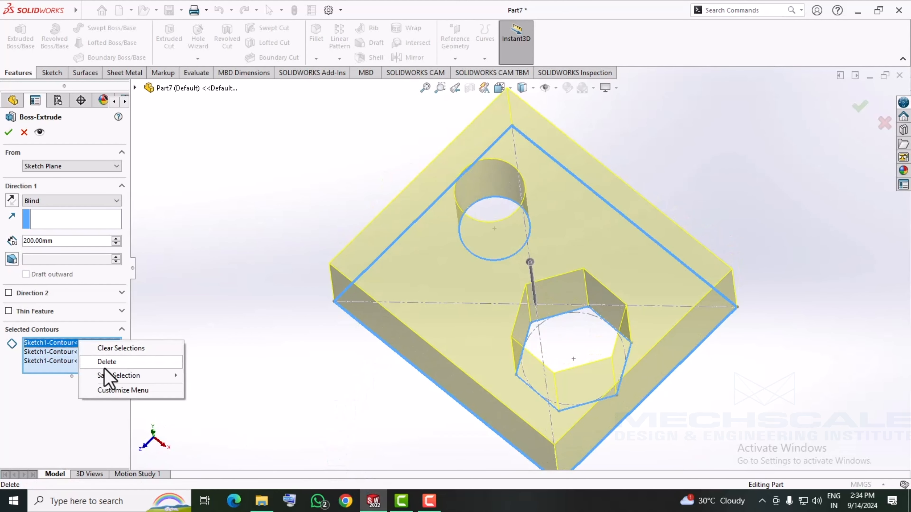
left_click(107, 348)
left_click(24, 132)
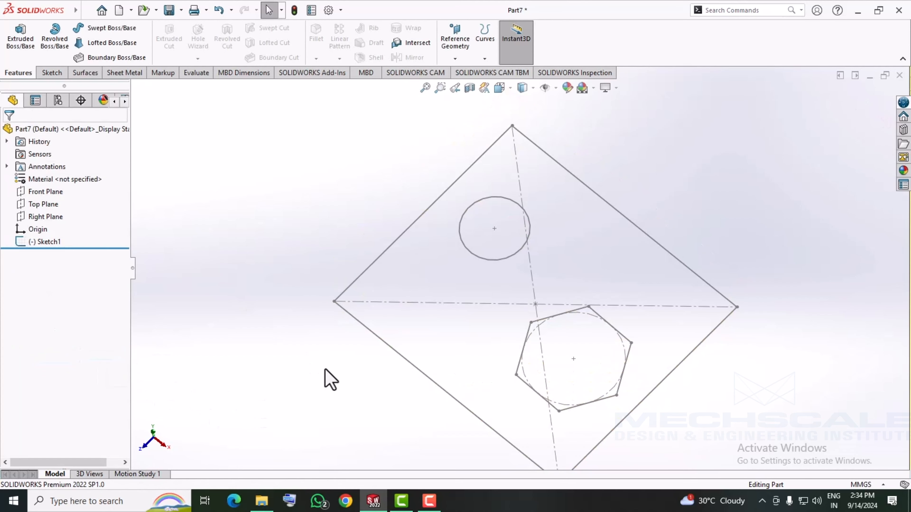
- Extrude the whole sketch 200 mm Blind with no individual contours selected, leaving the circle and hexagon as openings
mouse_move(239, 365)
middle_mouse_down()
mouse_move(245, 339)
mouse_move(434, 301)
middle_mouse_up()
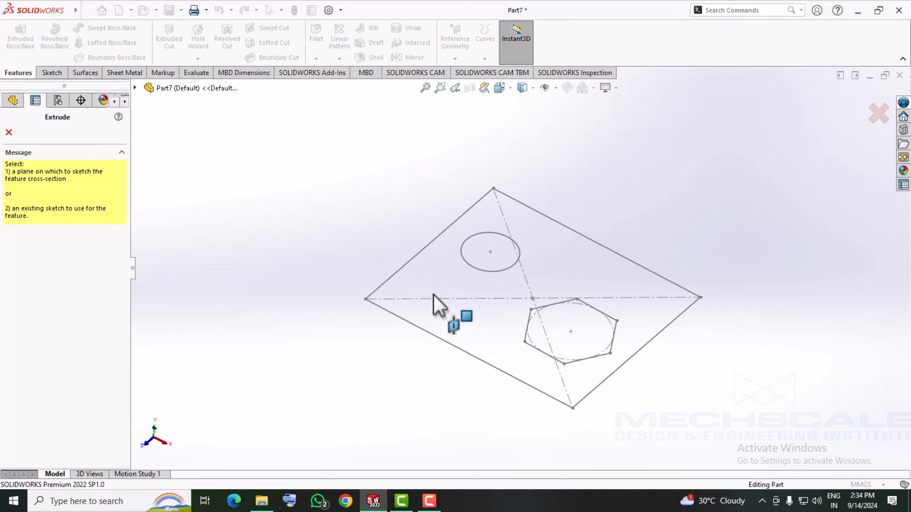
left_click(389, 279)
right_click(41, 352)
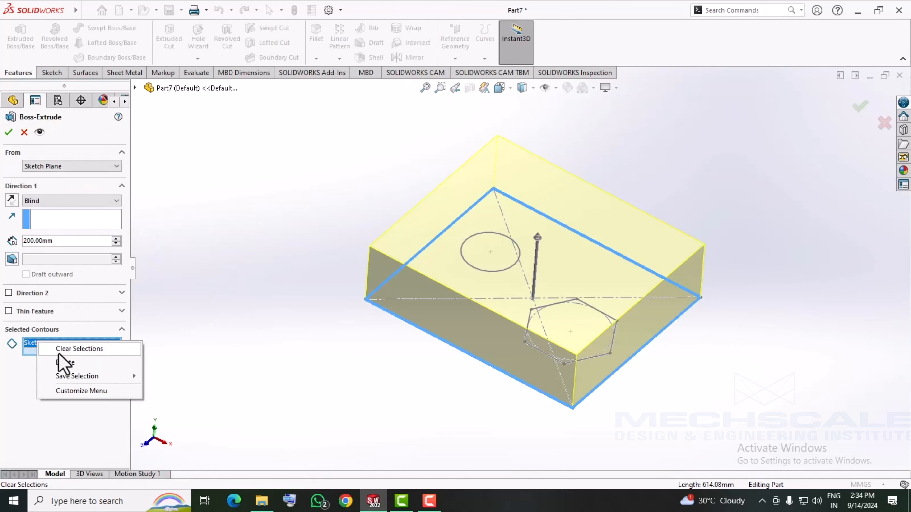
left_click(63, 356)
mouse_move(320, 401)
middle_mouse_down()
mouse_move(306, 320)
mouse_move(331, 314)
mouse_move(299, 358)
mouse_move(305, 407)
mouse_move(314, 410)
middle_mouse_up()
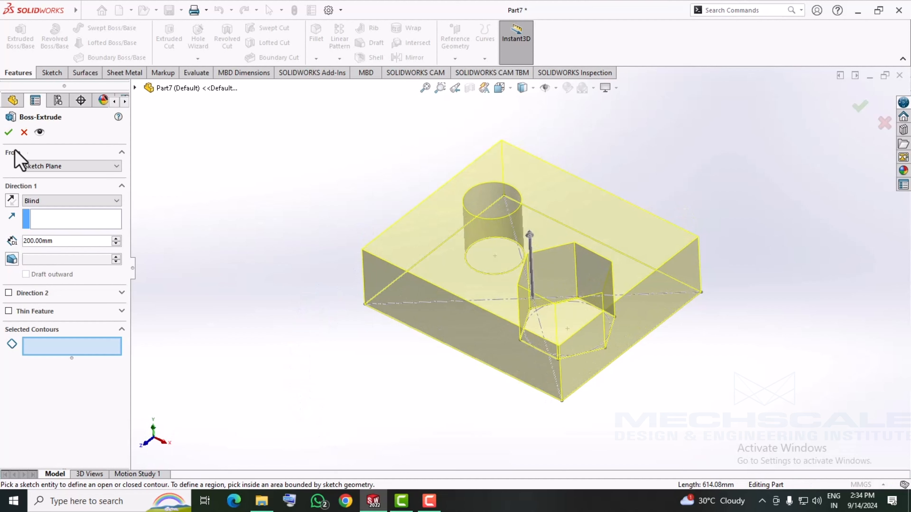
left_click(9, 132)
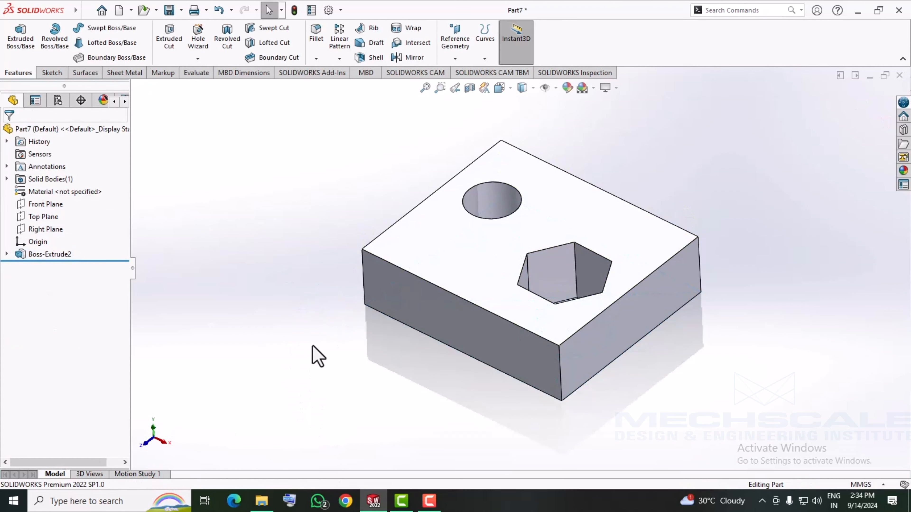